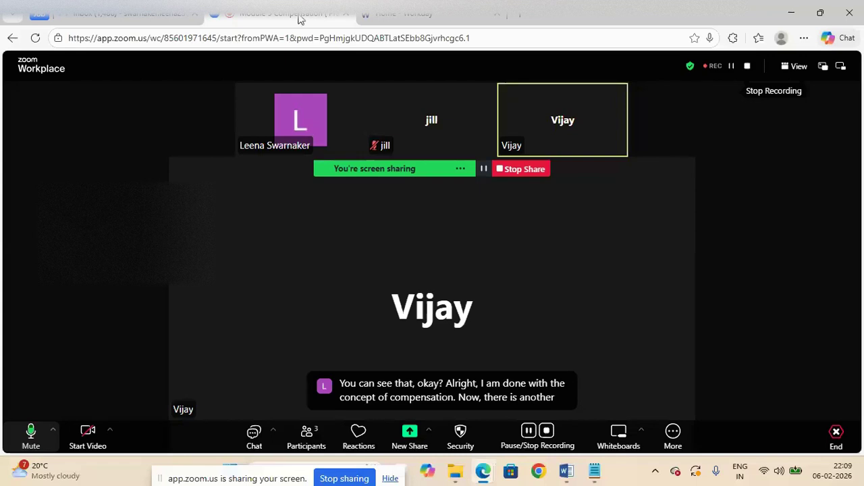
Close the mail inbox tab and review the Scenario 1 worker profile and compensation package in the Word document before returning to Workday
{"action": "left_click", "coordinate": [194, 15]}
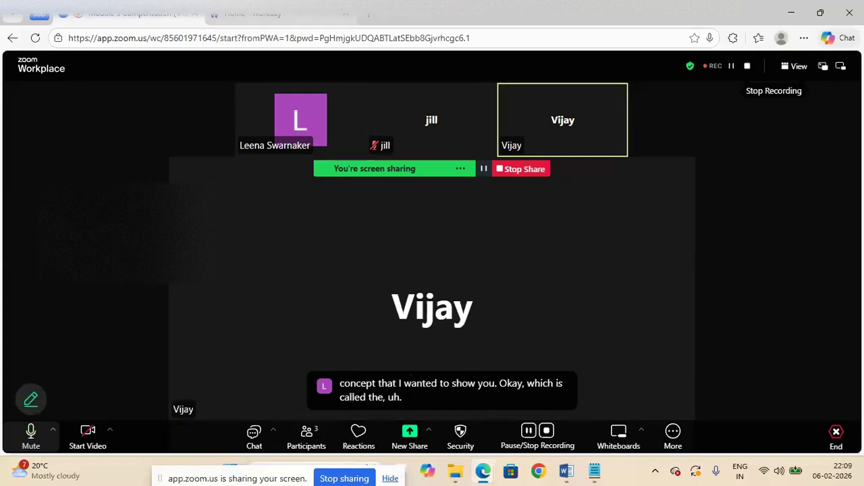
{"action": "left_click", "coordinate": [254, 13]}
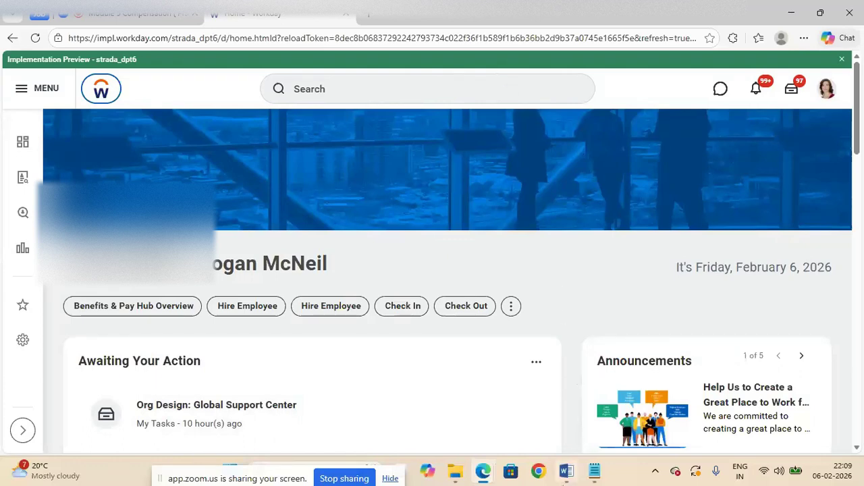
{"action": "left_click", "coordinate": [566, 471]}
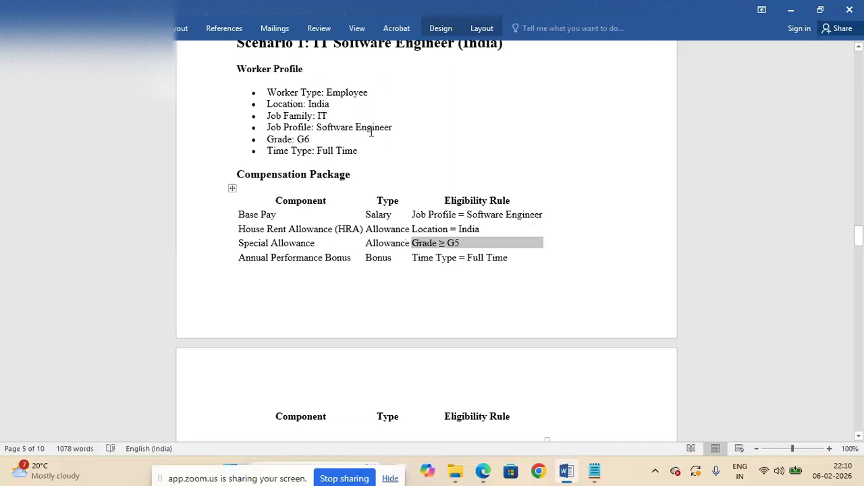
{"action": "key", "text": "alt+Tab"}
{"action": "left_click", "coordinate": [354, 88]}
{"action": "type", "text": "Cre"}
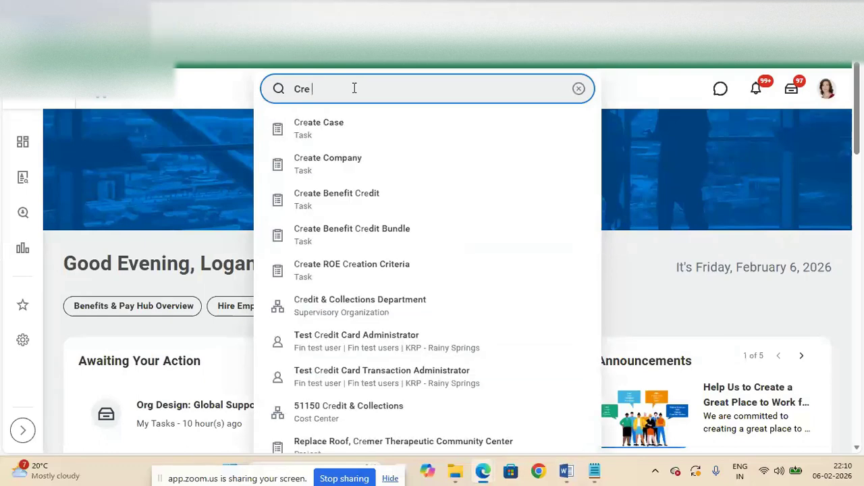
{"action": "type", "text": " job profile"}
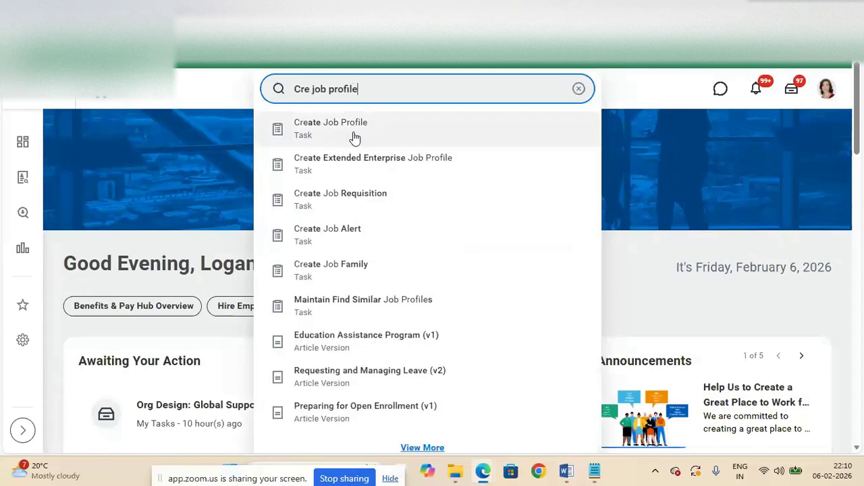
{"action": "left_click", "coordinate": [355, 137]}
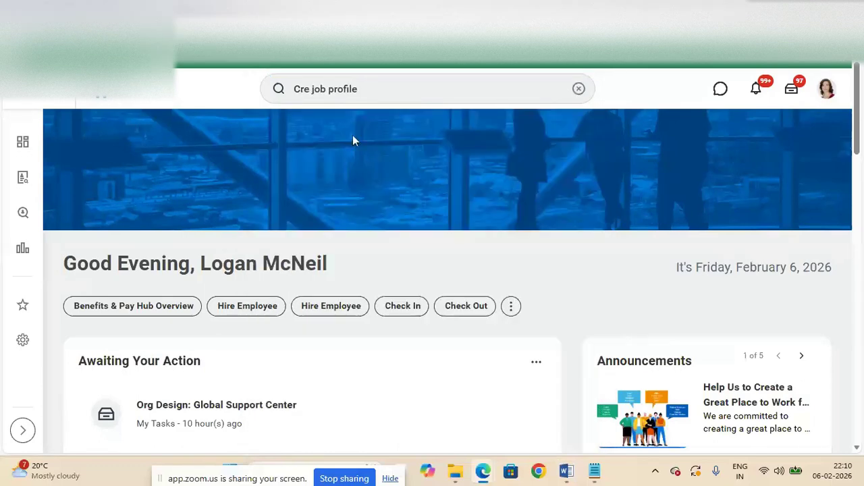
{"action": "left_click", "coordinate": [390, 191]}
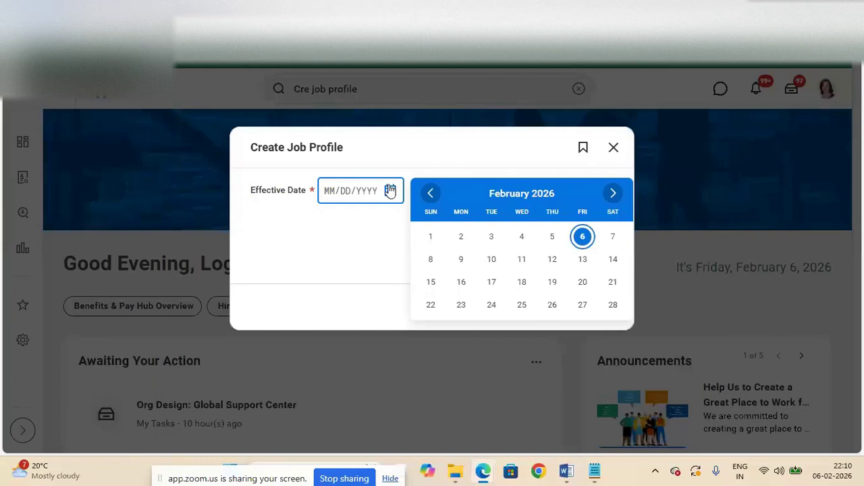
{"action": "left_click", "coordinate": [519, 237]}
{"action": "left_click", "coordinate": [592, 315]}
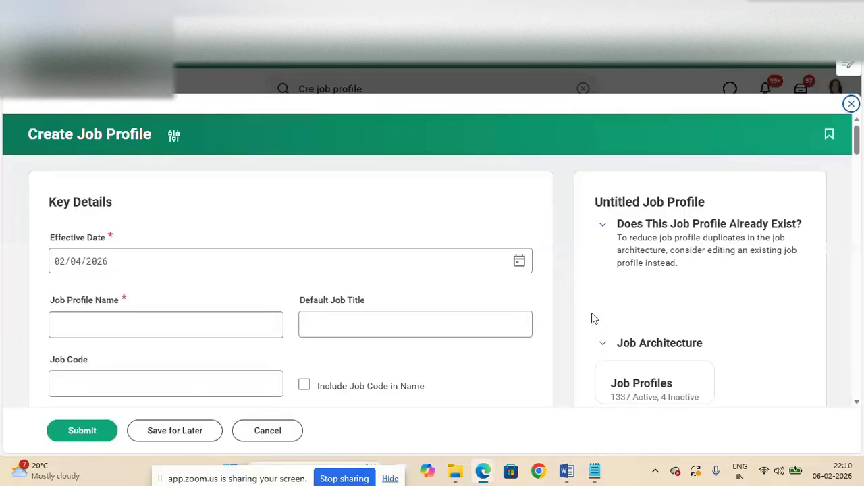
{"action": "left_click_drag", "start_coordinate": [856, 139], "coordinate": [855, 146]}
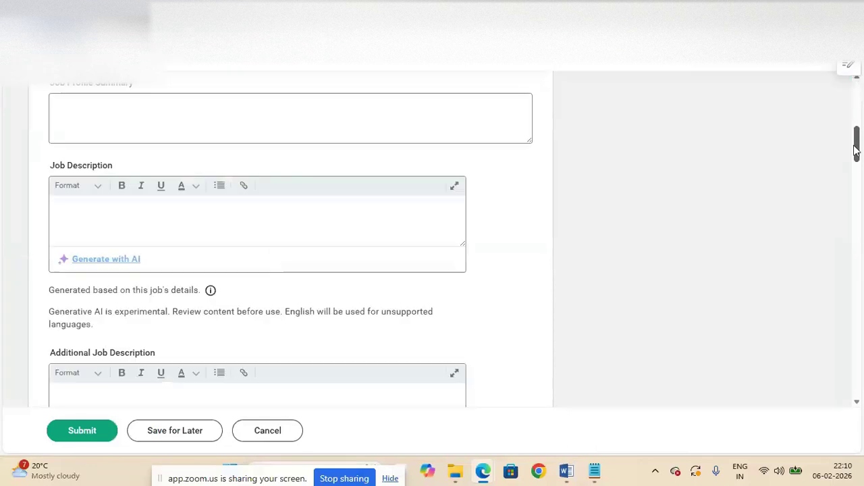
{"action": "scroll", "coordinate": [855, 150], "scroll_direction": "up", "scroll_amount": 2}
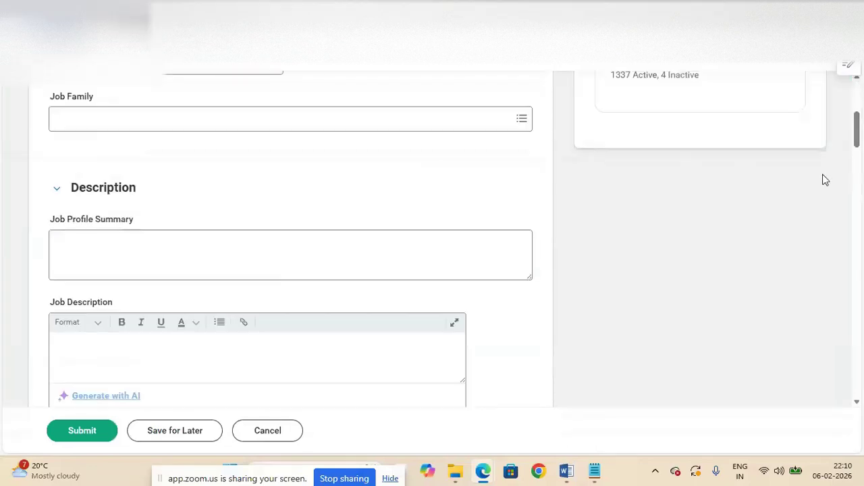
{"action": "scroll", "coordinate": [856, 129], "scroll_direction": "up", "scroll_amount": 3}
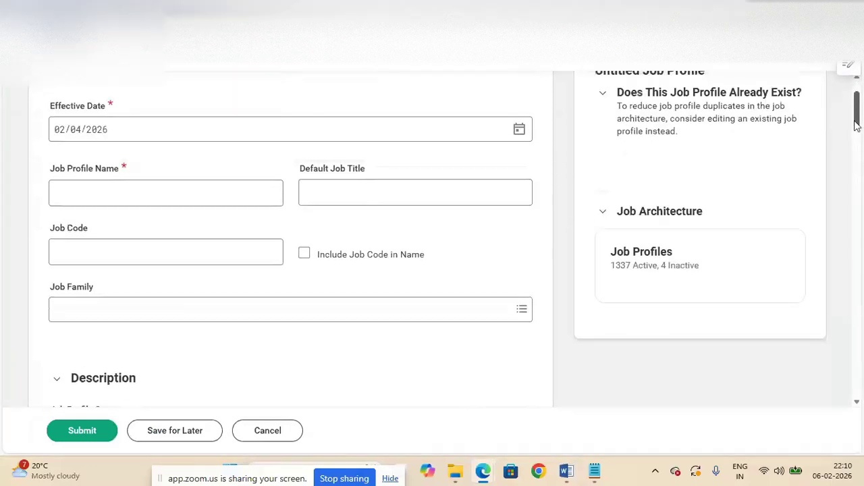
{"action": "left_click_drag", "start_coordinate": [856, 122], "coordinate": [856, 124]}
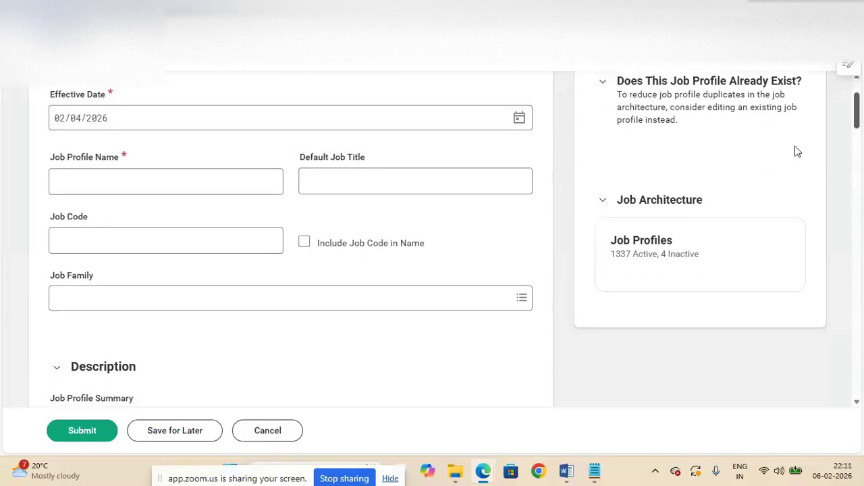
{"action": "left_click", "coordinate": [277, 431]}
Search for the Create Job Family task and open it
{"action": "left_click", "coordinate": [380, 87]}
{"action": "key", "text": "BackSpace"}
{"action": "key", "text": "BackSpace"}
{"action": "key", "text": "BackSpace"}
{"action": "key", "text": "BackSpace"}
{"action": "key", "text": "BackSpace"}
{"action": "key", "text": "BackSpace"}
{"action": "key", "text": "BackSpace"}
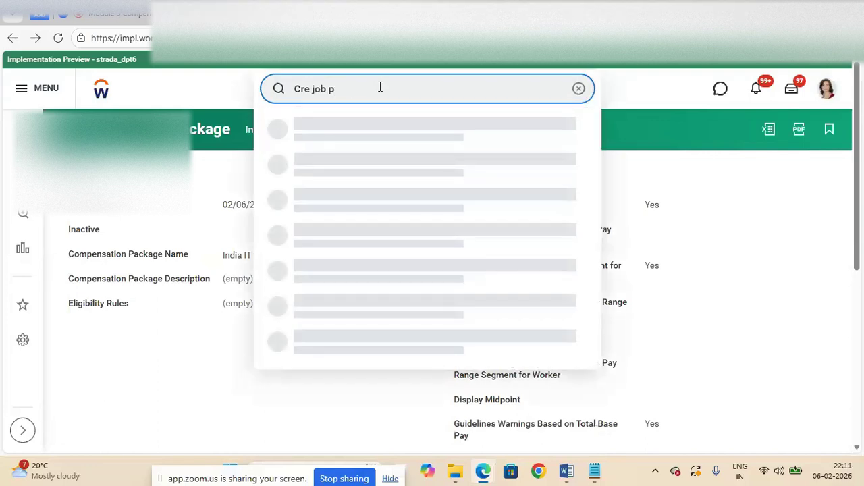
{"action": "type", "text": "family"}
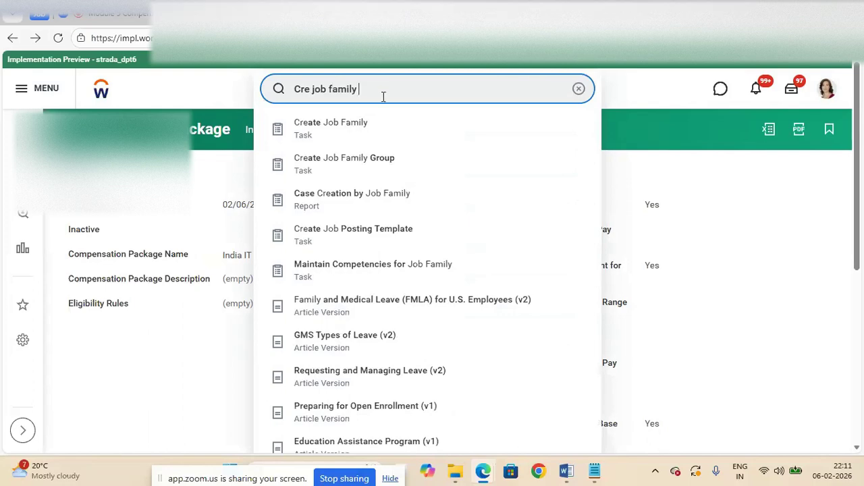
{"action": "left_click", "coordinate": [383, 122]}
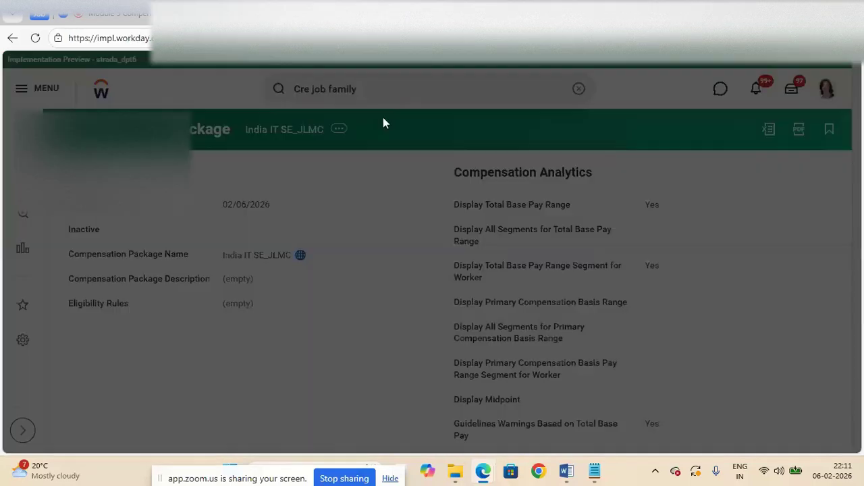
Set the new job family's effective date to 02/02/2026 and continue to its details form
{"action": "left_click", "coordinate": [391, 191]}
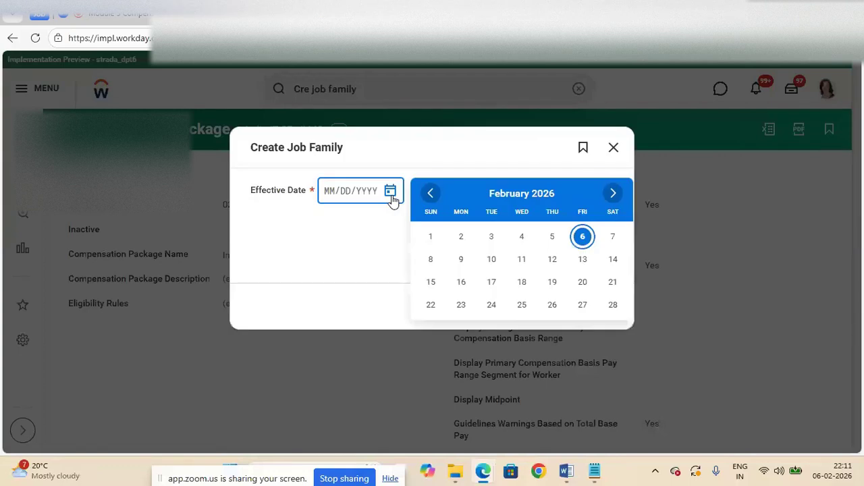
{"action": "left_click", "coordinate": [523, 240]}
{"action": "left_click", "coordinate": [391, 197]}
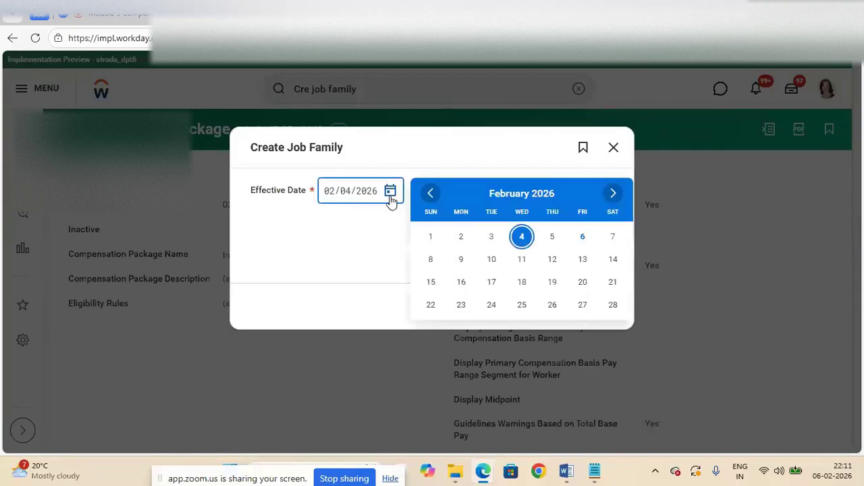
{"action": "left_click", "coordinate": [460, 240]}
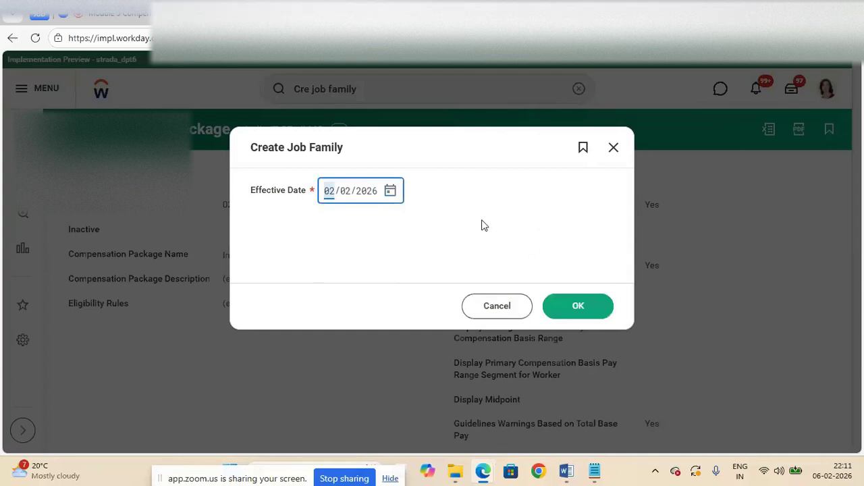
{"action": "left_click", "coordinate": [570, 310]}
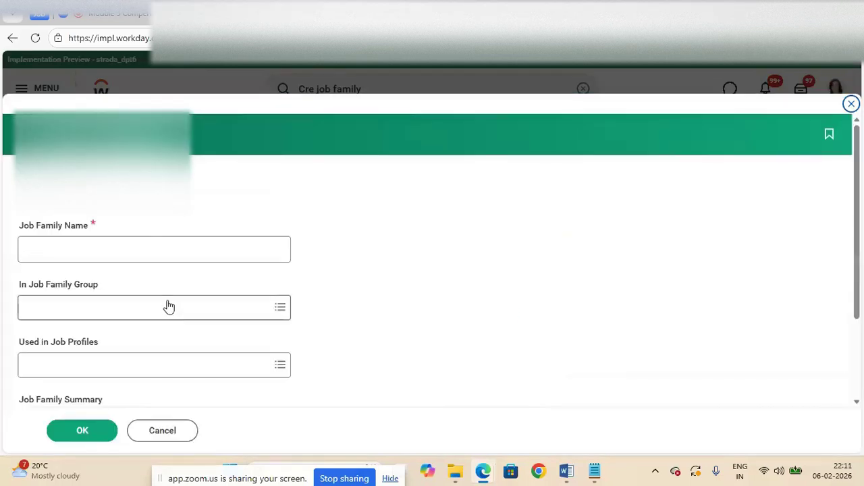
Name the job family IT Executive_JLMC, leaving its job family group, job profiles and summary blank
{"action": "left_click", "coordinate": [129, 256]}
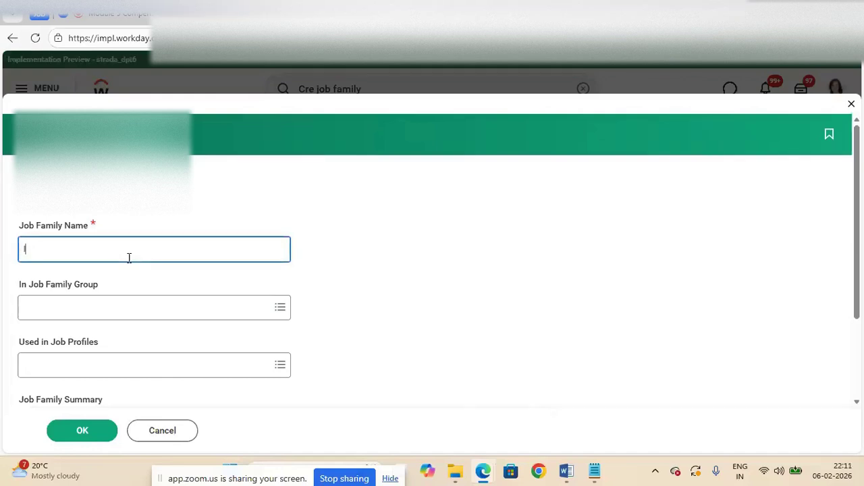
{"action": "type", "text": "IT "}
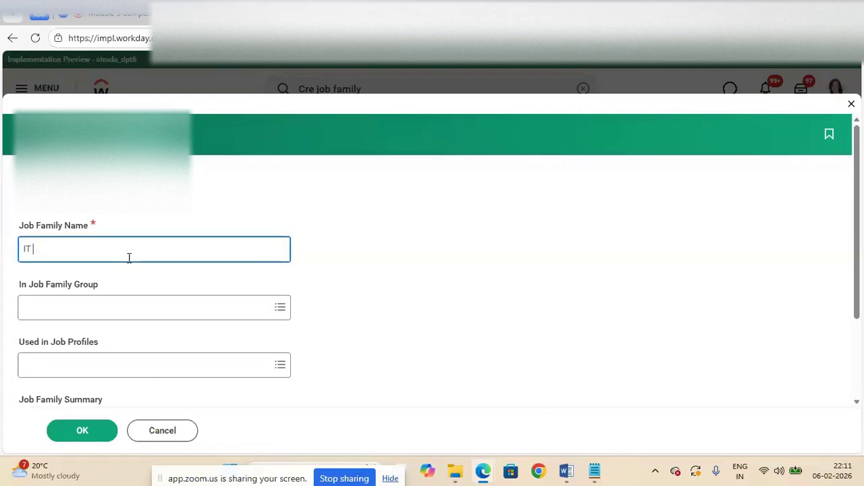
{"action": "type", "text": "Executive"}
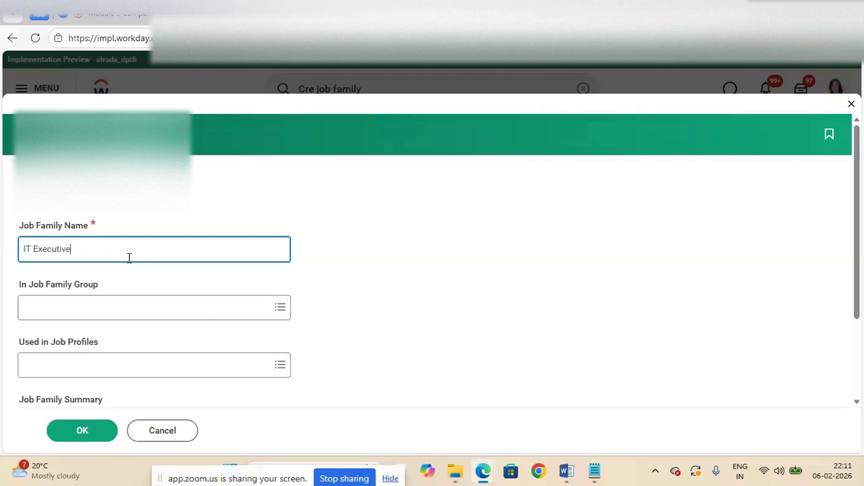
{"action": "type", "text": "_JLMC"}
{"action": "left_click", "coordinate": [75, 311]}
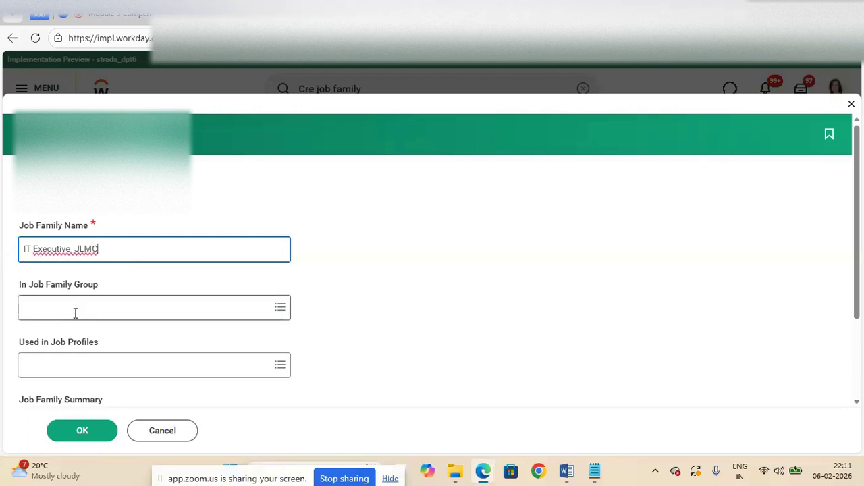
{"action": "left_click", "coordinate": [466, 278]}
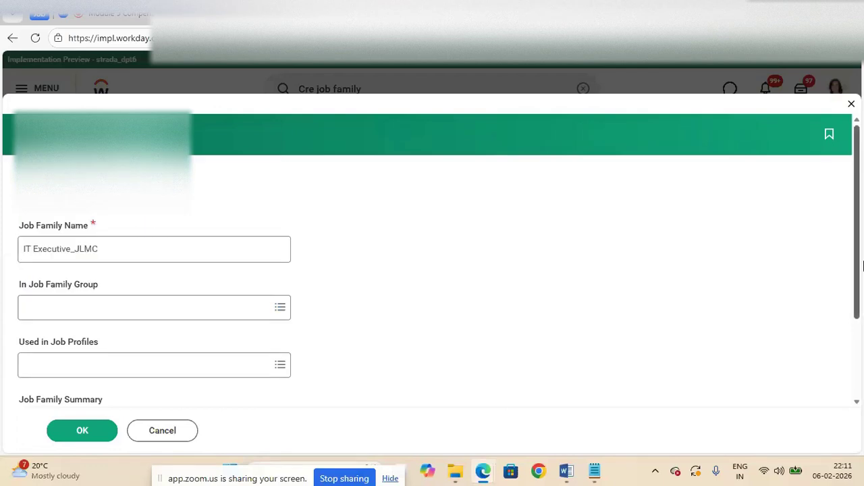
{"action": "scroll", "coordinate": [854, 257], "scroll_direction": "down", "scroll_amount": 3}
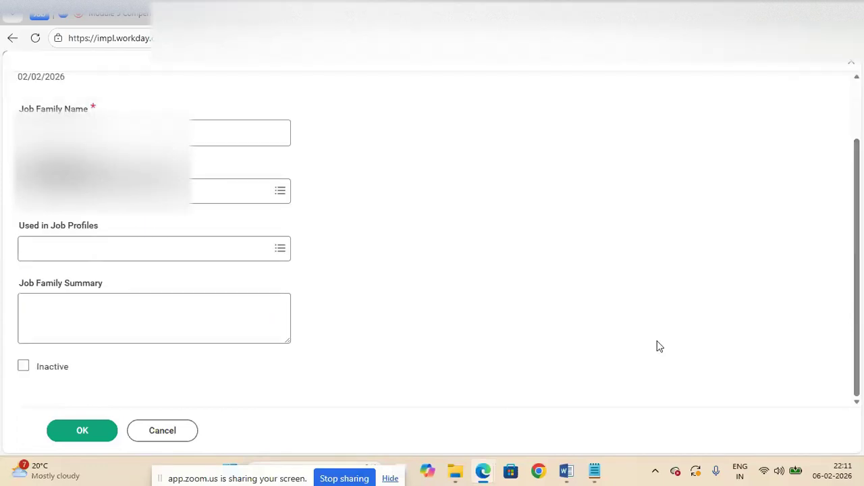
Copy the job family name into the Notepad notes as a new line reading IT Executive_JLMC - Job family, below the compensation package entry
{"action": "double_click", "coordinate": [64, 133]}
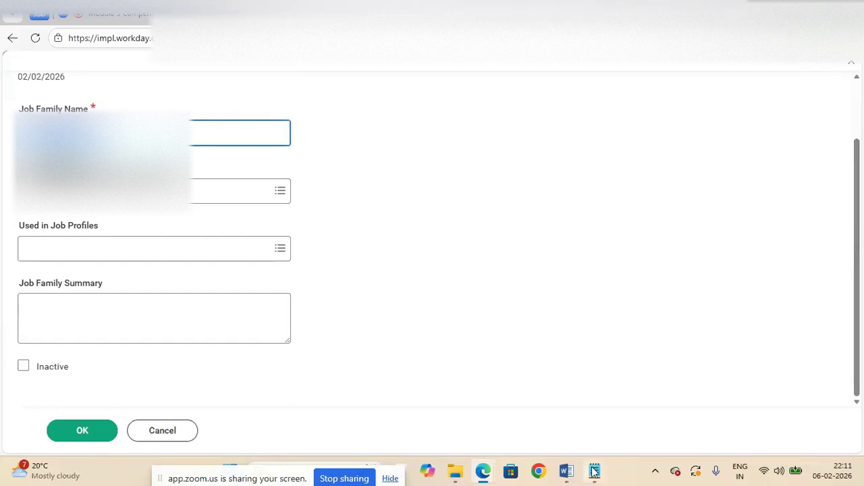
{"action": "left_click", "coordinate": [565, 426]}
{"action": "key", "text": "Return"}
{"action": "key", "text": "Return"}
{"action": "type", "text": "IT Executive_JLMC -"}
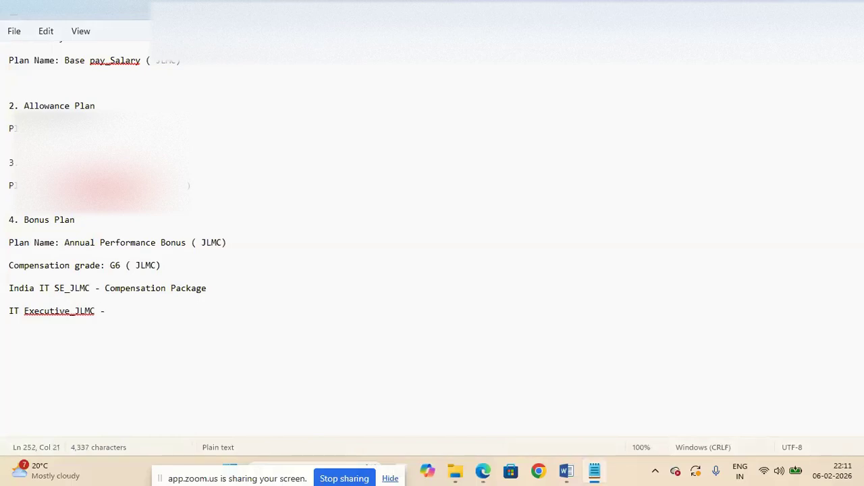
{"action": "key", "text": "alt+Tab"}
{"action": "key", "text": "alt+Tab"}
{"action": "type", "text": "Job family"}
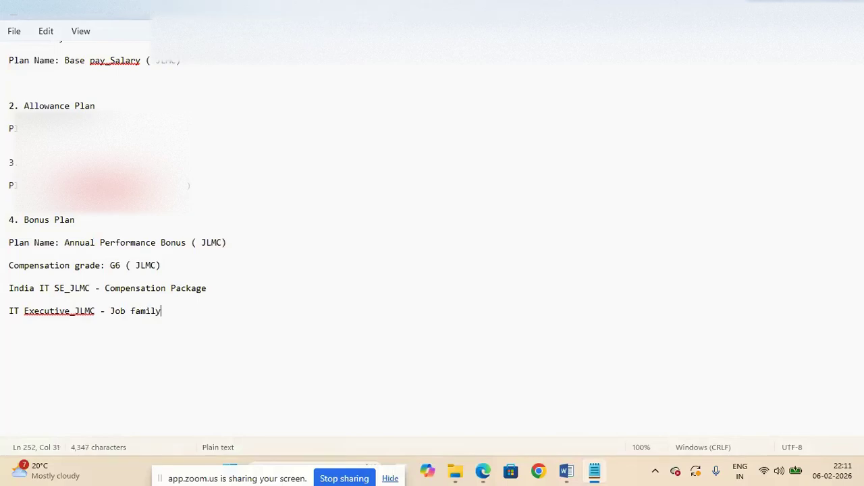
Return to Workday, save the new job family and close its summary page
{"action": "key", "text": "alt+Tab"}
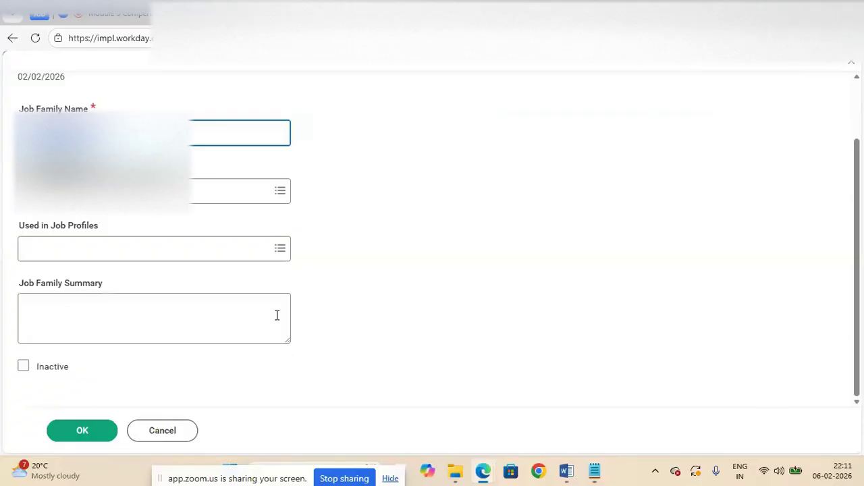
{"action": "left_click", "coordinate": [83, 434]}
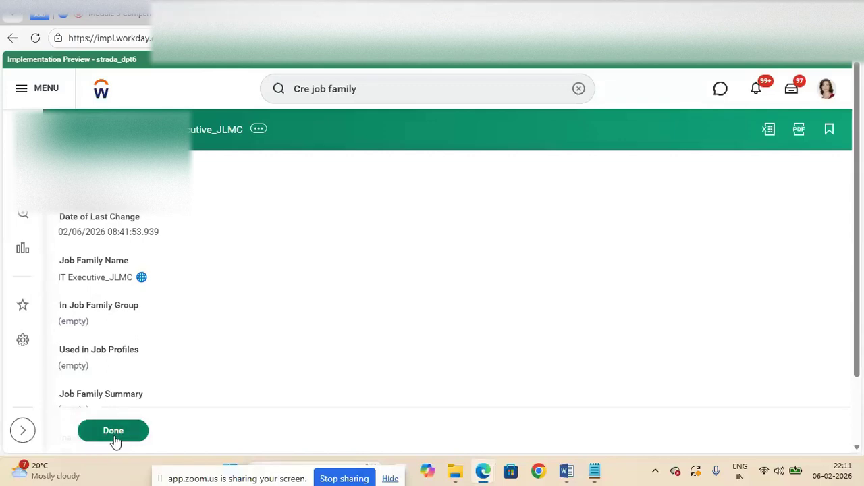
{"action": "left_click", "coordinate": [115, 437]}
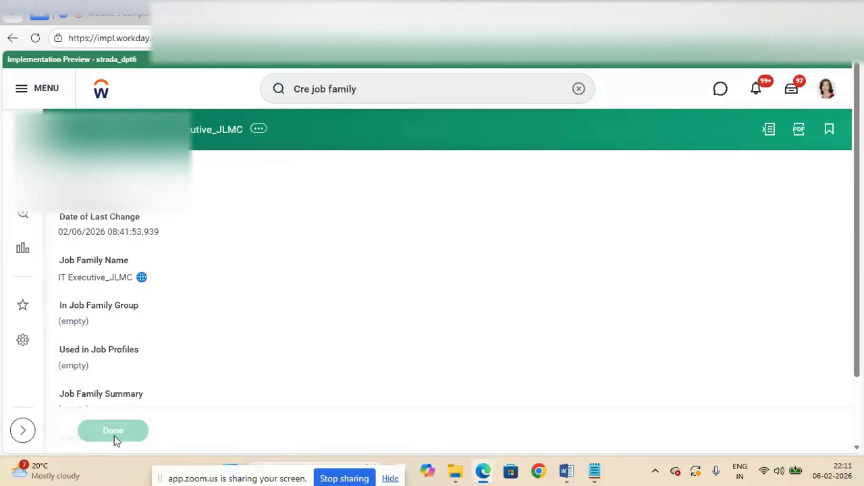
Start the Create Job Family Group task with an effective date of 02/02/2026
{"action": "left_click", "coordinate": [375, 92]}
{"action": "type", "text": "group"}
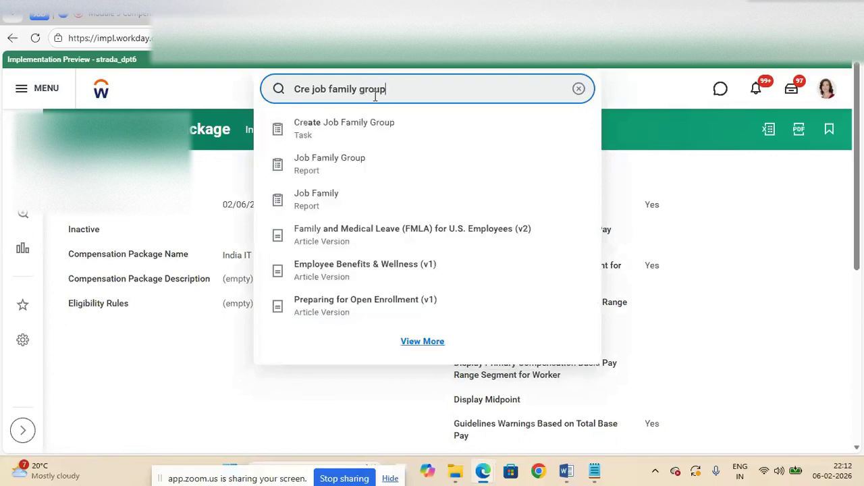
{"action": "left_click", "coordinate": [371, 128]}
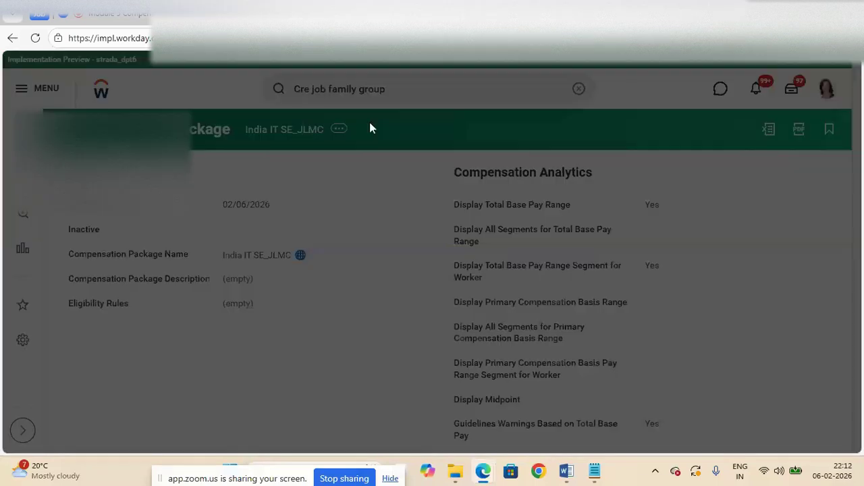
{"action": "left_click", "coordinate": [391, 191]}
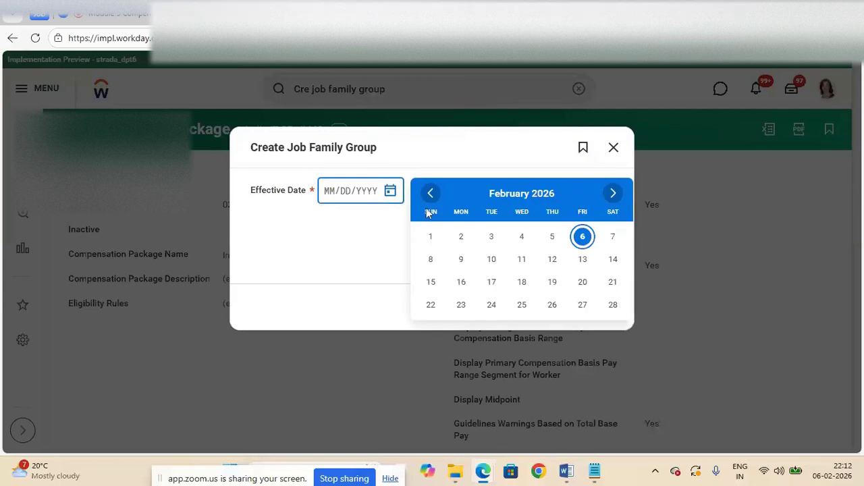
{"action": "left_click", "coordinate": [460, 236]}
{"action": "left_click", "coordinate": [579, 307]}
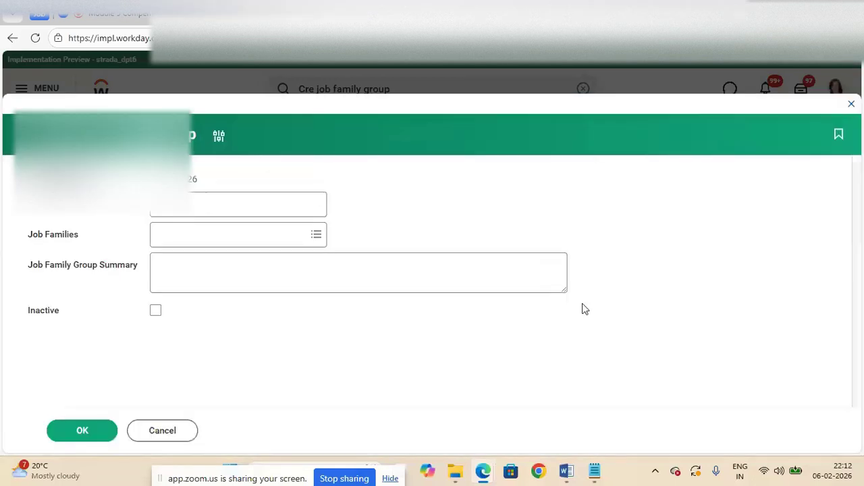
Check the job family entry in the Notepad notes, return to Workday and name the job family group IT_JLMC
{"action": "mouse_move", "coordinate": [588, 476]}
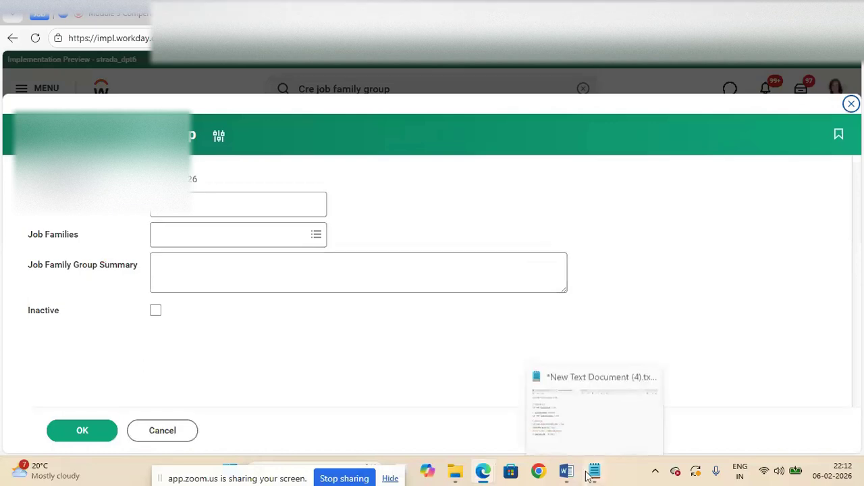
{"action": "left_click", "coordinate": [565, 405]}
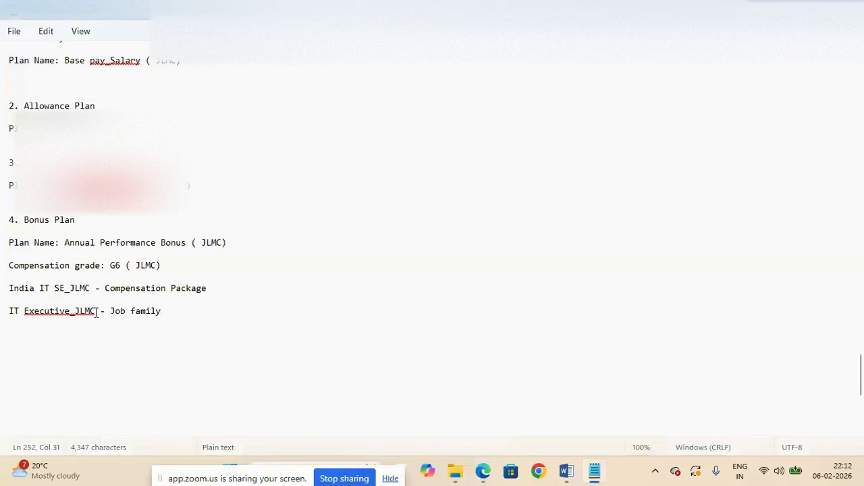
{"action": "key", "text": "alt+Tab"}
{"action": "left_click", "coordinate": [233, 205]}
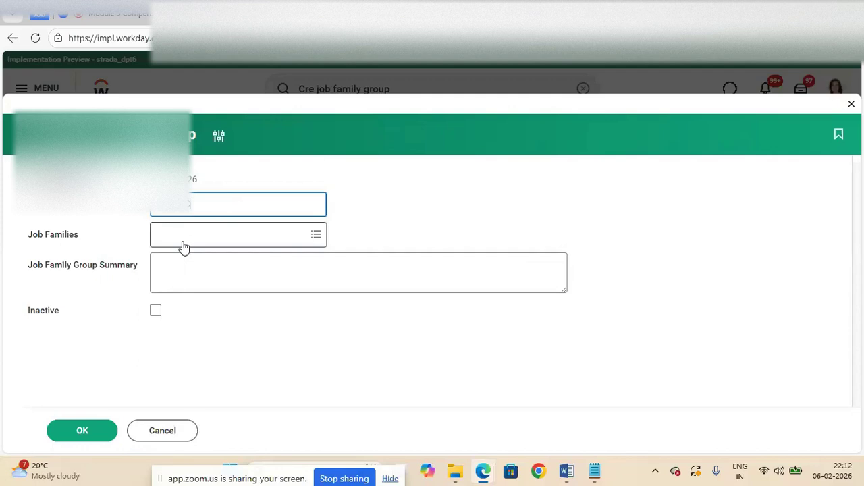
Copy IT Executive_JLMC from the Notepad notes and add it to the new group's job families in Workday
{"action": "key", "text": "alt+Tab"}
{"action": "left_click_drag", "start_coordinate": [95, 312], "coordinate": [4, 313]}
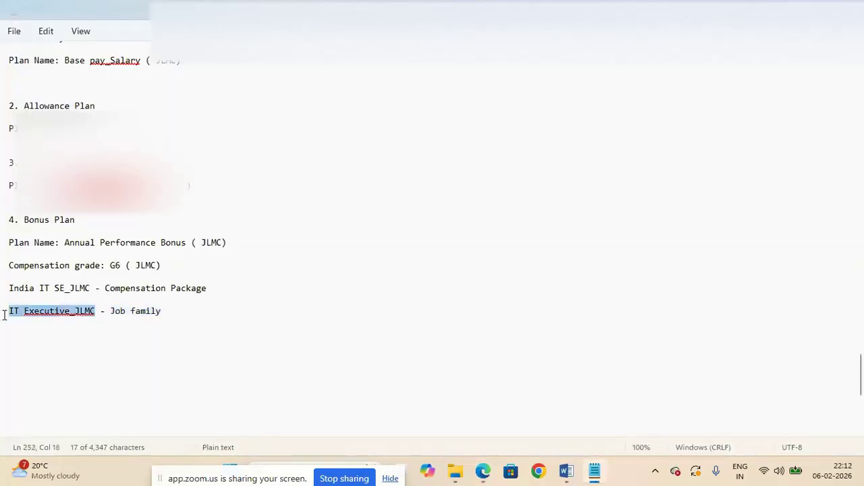
{"action": "key", "text": "ctrl+c"}
{"action": "key", "text": "alt+Tab"}
{"action": "left_click", "coordinate": [174, 234]}
{"action": "key", "text": "ctrl+v"}
{"action": "key", "text": "Return"}
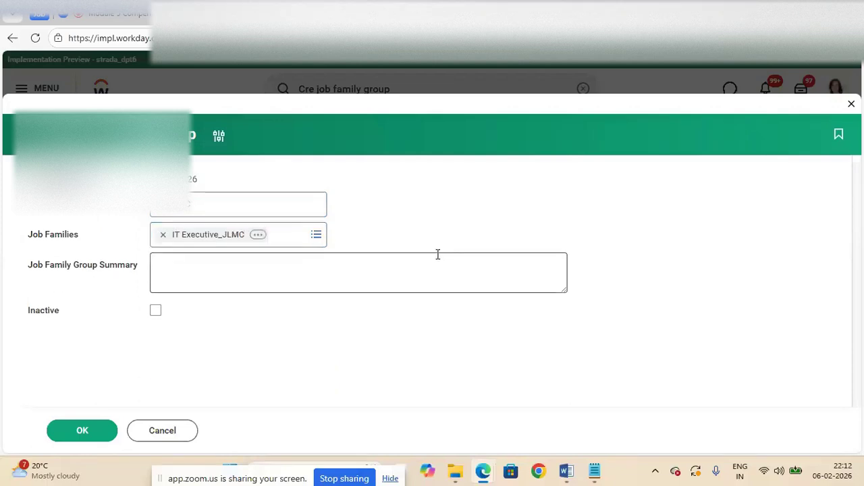
Record the group in the Notepad notes as a new line reading IT_JLMC - Job Family Group, below the job family entry
{"action": "left_click", "coordinate": [219, 200]}
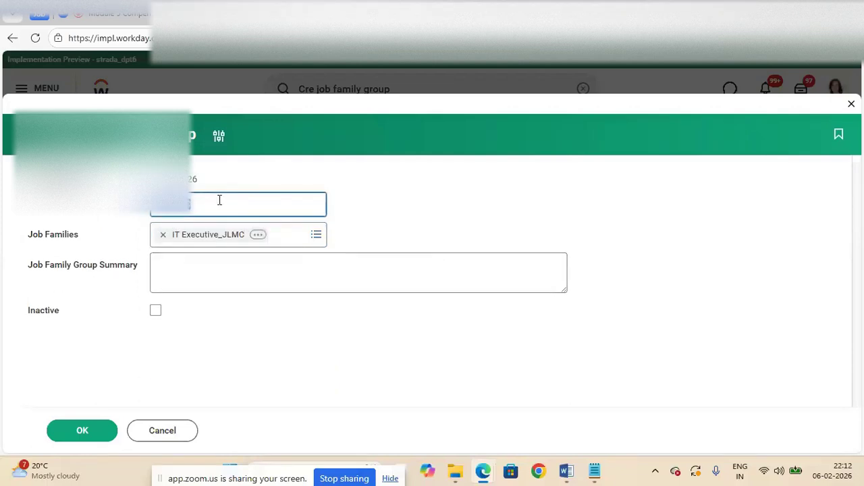
{"action": "key", "text": "alt+Tab"}
{"action": "left_click", "coordinate": [185, 310]}
{"action": "key", "text": "Return"}
{"action": "key", "text": "Return"}
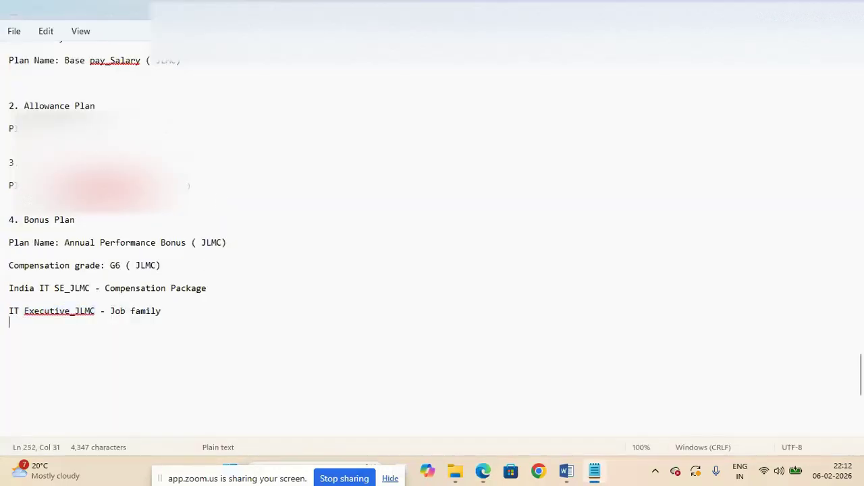
{"action": "type", "text": "IT_JLMC - Job Family Group"}
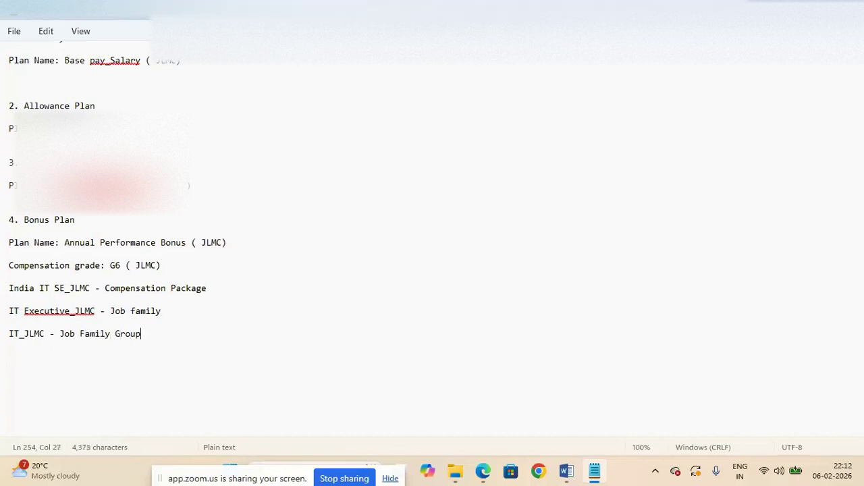
{"action": "key", "text": "Return"}
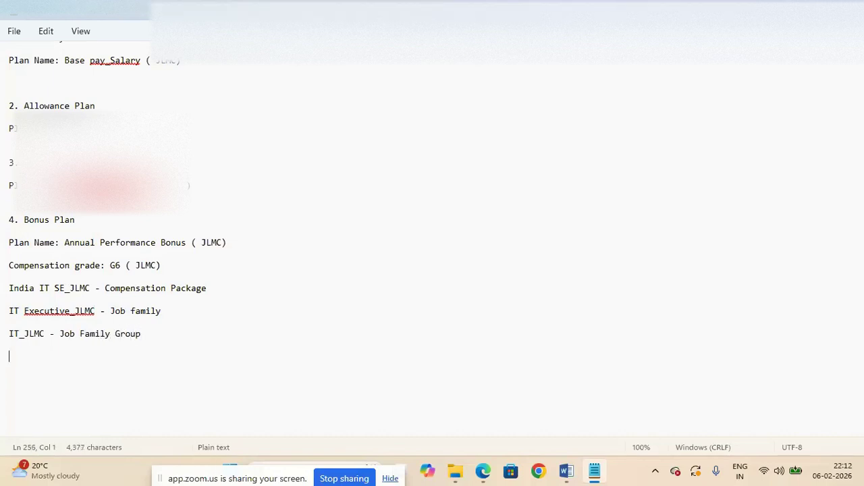
Return to Workday, save the new job family group and close its summary page
{"action": "key", "text": "alt+Tab"}
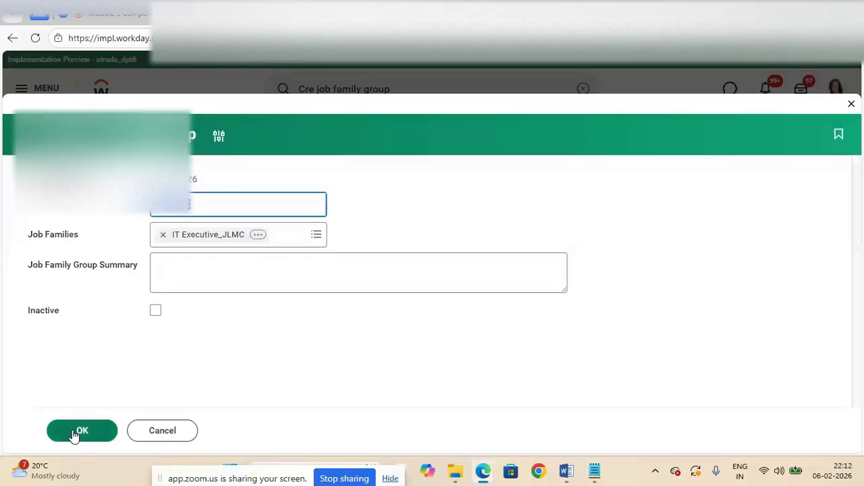
{"action": "left_click", "coordinate": [75, 432]}
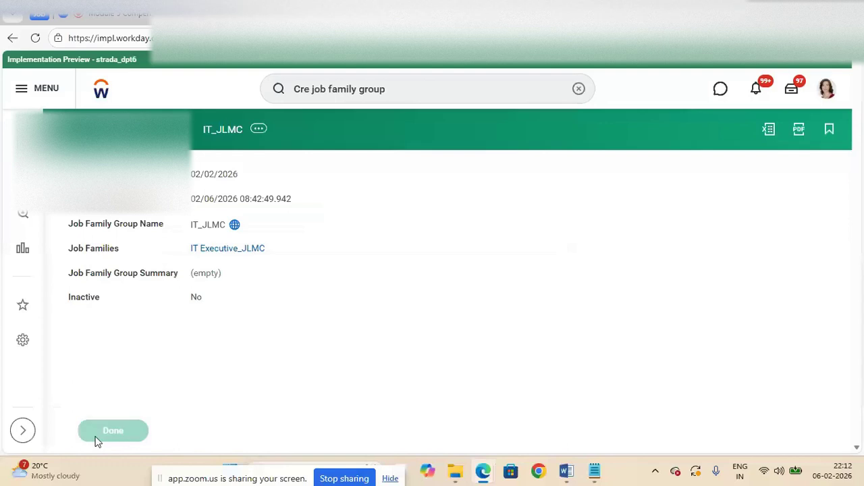
Search for the Create Job Profile task and start it with an effective date of 02/02/2026
{"action": "left_click", "coordinate": [438, 84]}
{"action": "key", "text": "BackSpace"}
{"action": "key", "text": "BackSpace"}
{"action": "key", "text": "BackSpace"}
{"action": "key", "text": "BackSpace"}
{"action": "key", "text": "BackSpace"}
{"action": "key", "text": "BackSpace"}
{"action": "key", "text": "BackSpace"}
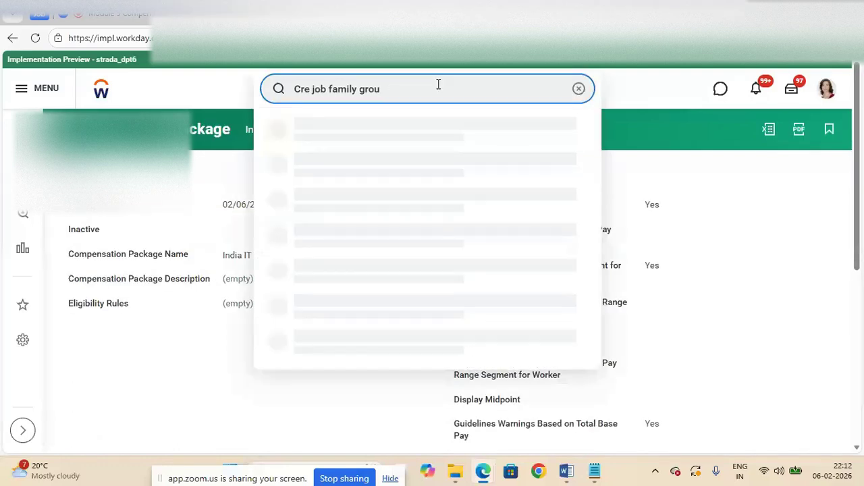
{"action": "key", "text": "BackSpace"}
{"action": "key", "text": "BackSpace"}
{"action": "key", "text": "BackSpace"}
{"action": "key", "text": "BackSpace"}
{"action": "key", "text": "BackSpace"}
{"action": "type", "text": "profile"}
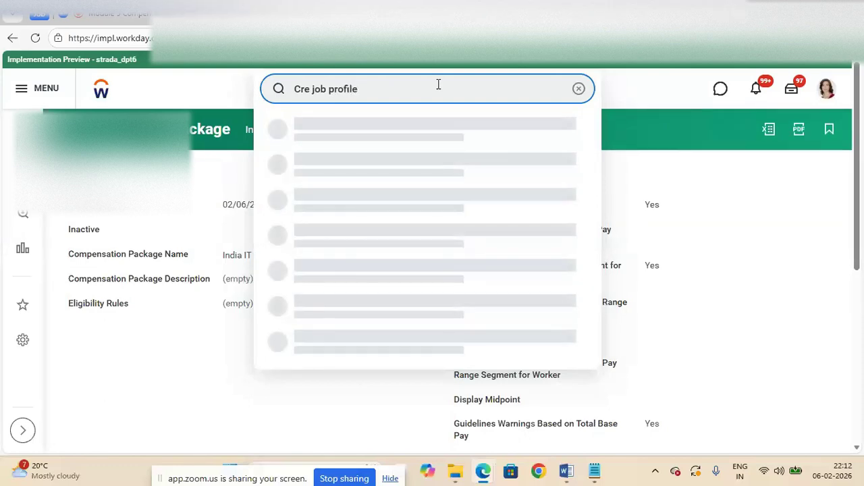
{"action": "left_click", "coordinate": [392, 135]}
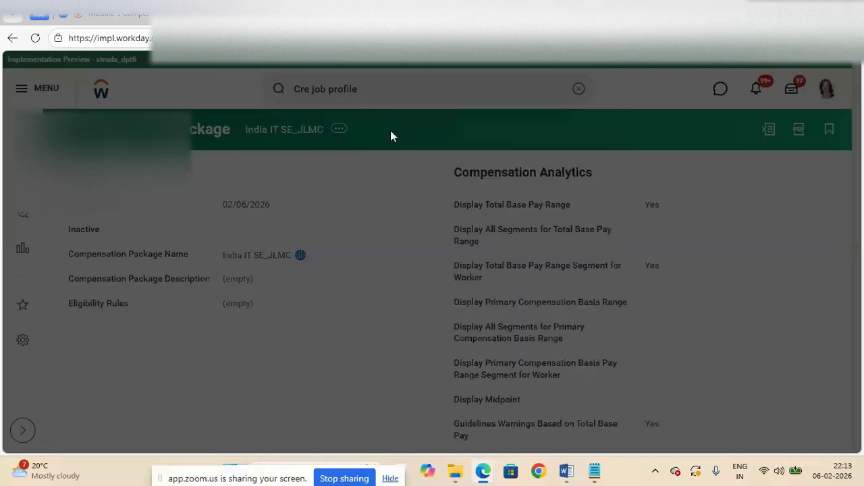
{"action": "left_click", "coordinate": [393, 193]}
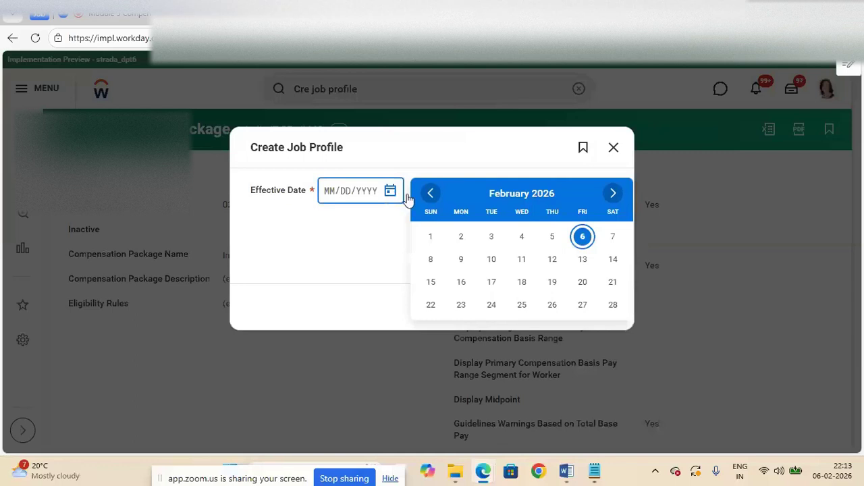
{"action": "left_click", "coordinate": [461, 238]}
{"action": "left_click", "coordinate": [569, 308]}
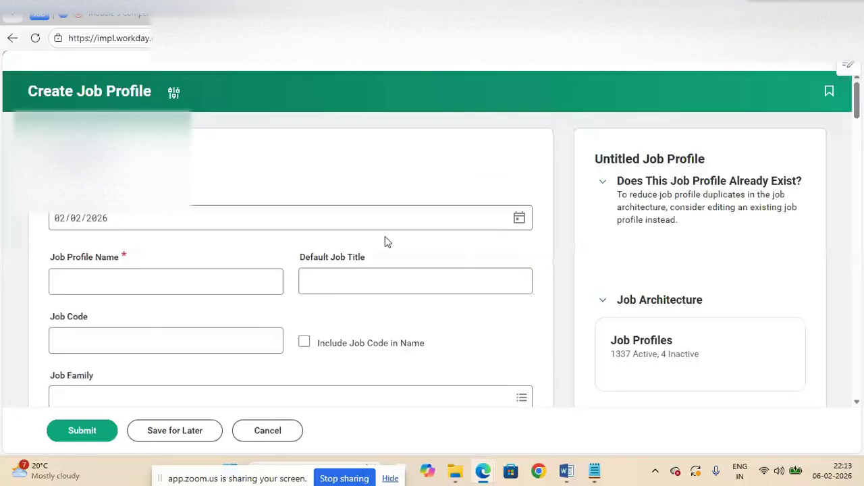
Name the job profile IT Software Engineer ( JLMC), leaving its default job title and job code blank
{"action": "left_click", "coordinate": [194, 284]}
{"action": "type", "text": "IT"}
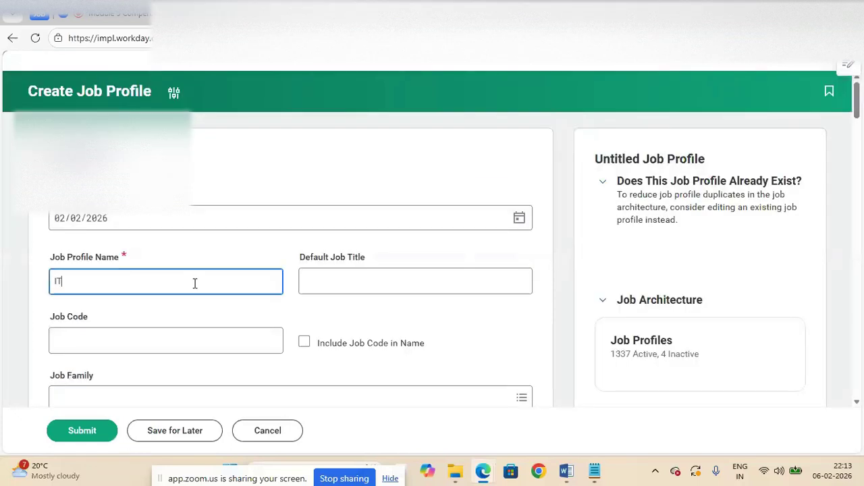
{"action": "type", "text": " Softwa"}
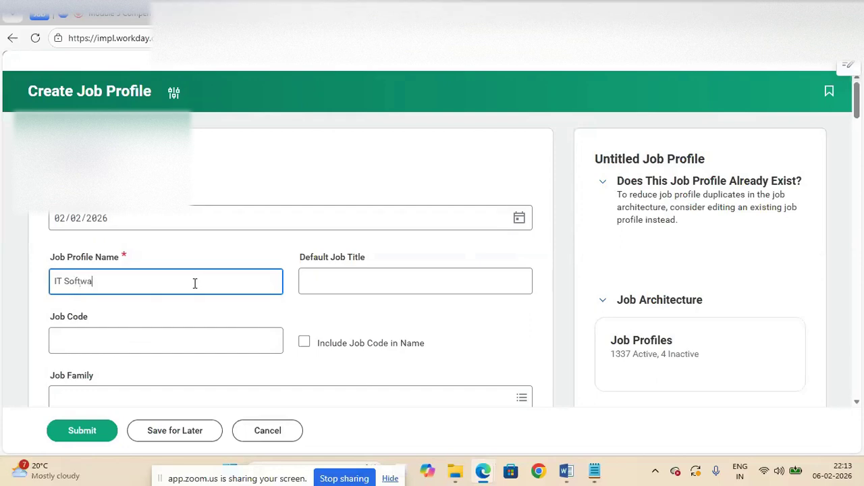
{"action": "type", "text": "re Engineer ( JLMC)"}
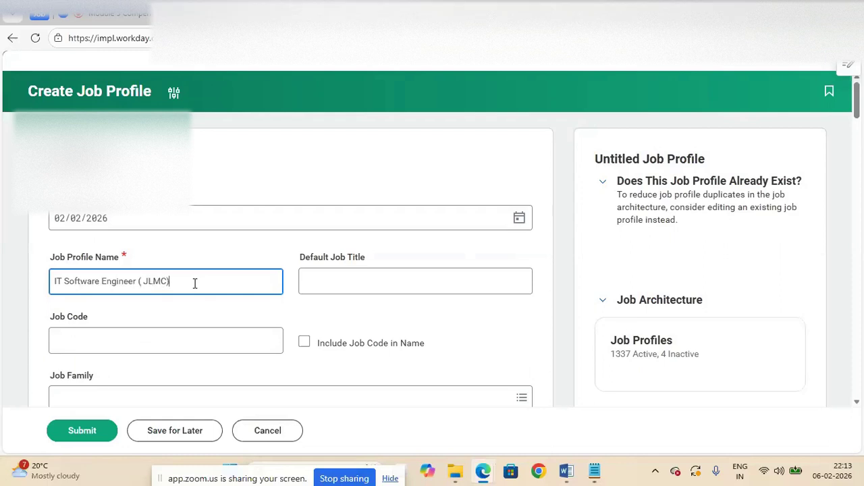
{"action": "left_click", "coordinate": [565, 305]}
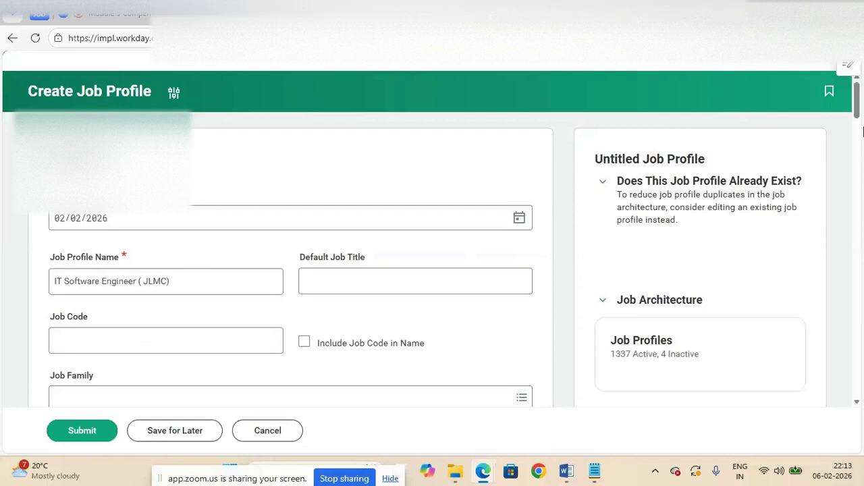
Assign the job family IT Executive_JLMC to the job profile, copying its name from the Notepad notes
{"action": "scroll", "coordinate": [861, 128], "scroll_direction": "down", "scroll_amount": 2}
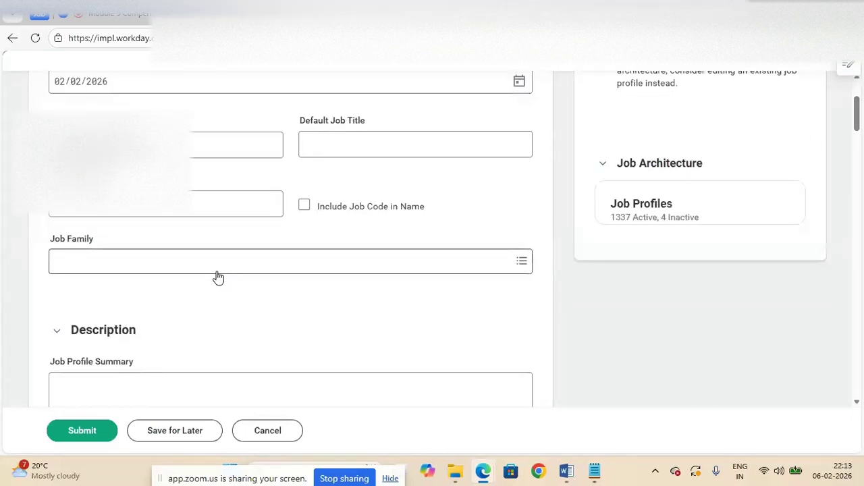
{"action": "key", "text": "alt+Tab"}
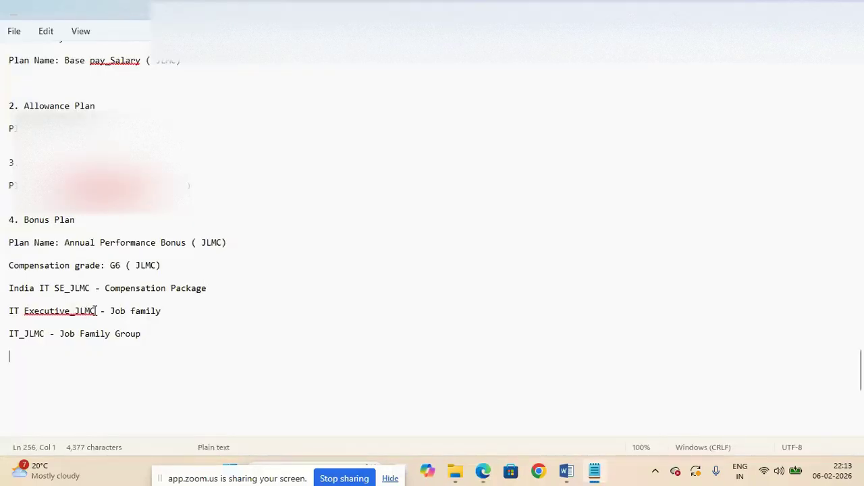
{"action": "left_click_drag", "start_coordinate": [2, 318], "coordinate": [2, 316]}
{"action": "key", "text": "ctrl+c"}
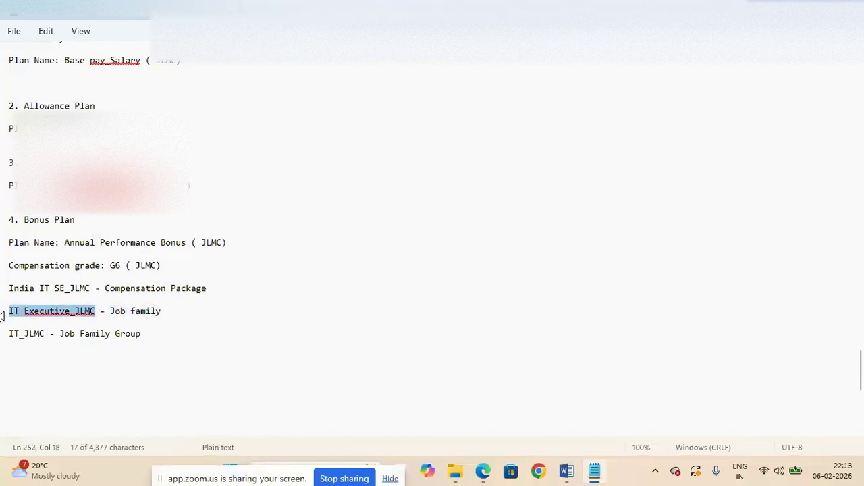
{"action": "key", "text": "alt+Tab"}
{"action": "key", "text": "ctrl+v"}
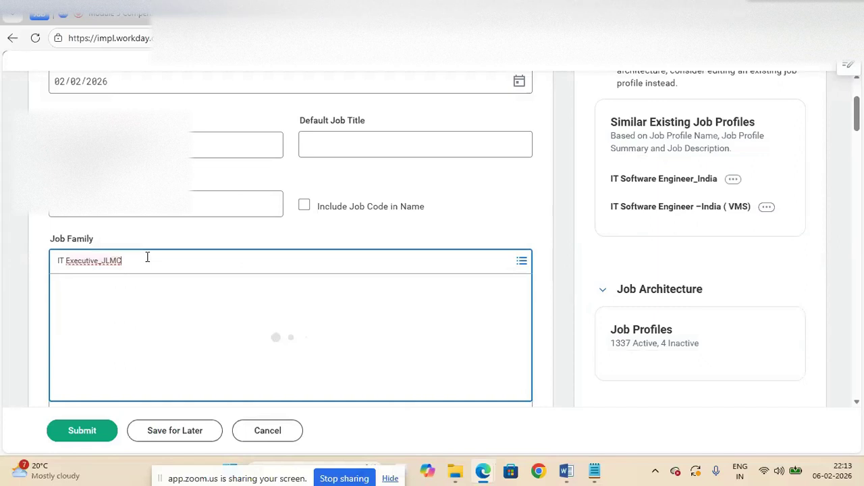
{"action": "left_click", "coordinate": [567, 308]}
Enter IT software engineering as the job description and have AI generate the full description text from it
{"action": "scroll", "coordinate": [567, 307], "scroll_direction": "down", "scroll_amount": 4}
{"action": "left_click", "coordinate": [123, 290]}
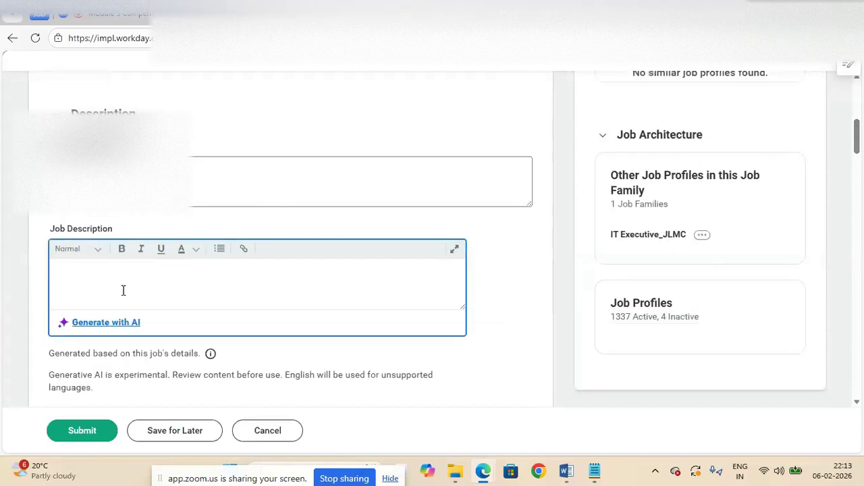
{"action": "type", "text": "IT softwa"}
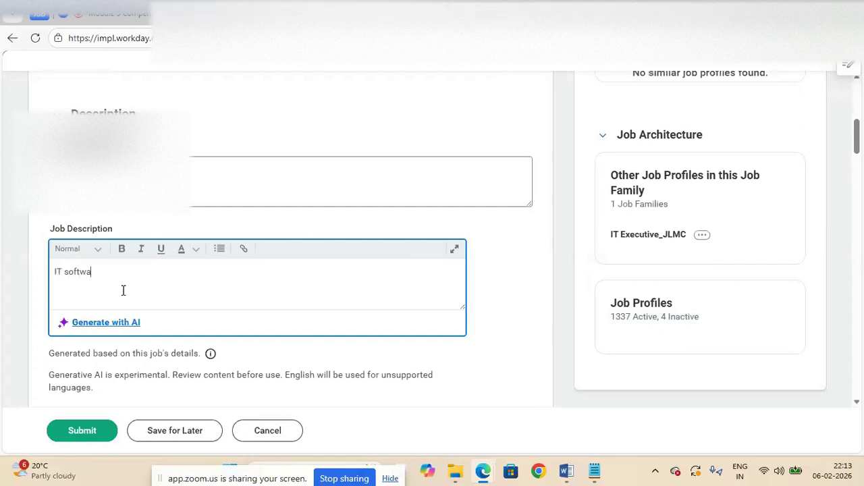
{"action": "type", "text": "re engineering"}
{"action": "left_click", "coordinate": [115, 328]}
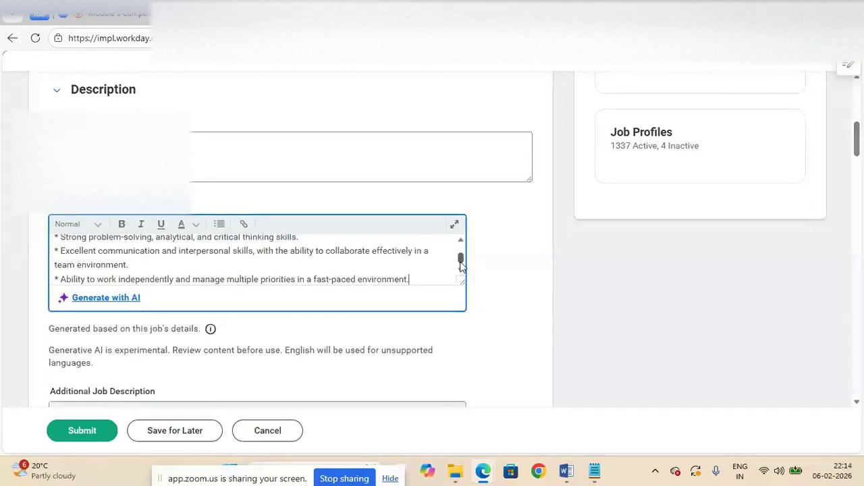
Replace the company name in the Company line at the start of the generated job description with JLMC Pvt Ltd
{"action": "left_click_drag", "start_coordinate": [462, 262], "coordinate": [462, 244]}
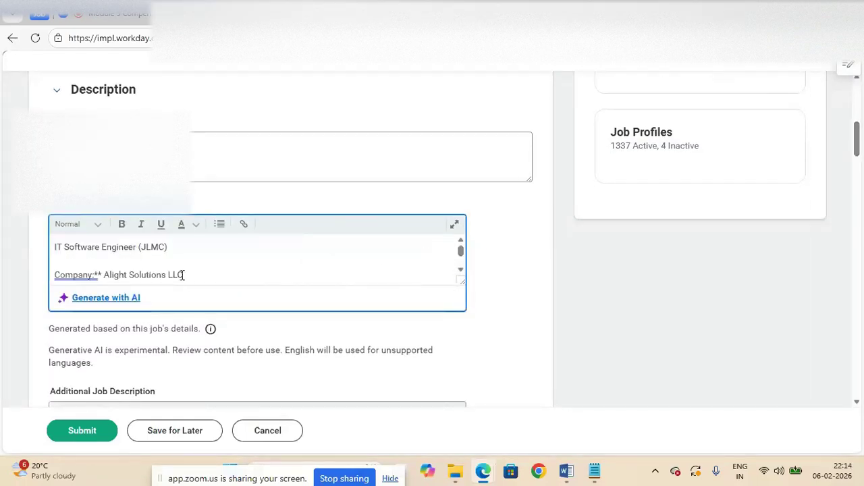
{"action": "left_click_drag", "start_coordinate": [185, 274], "coordinate": [179, 236]}
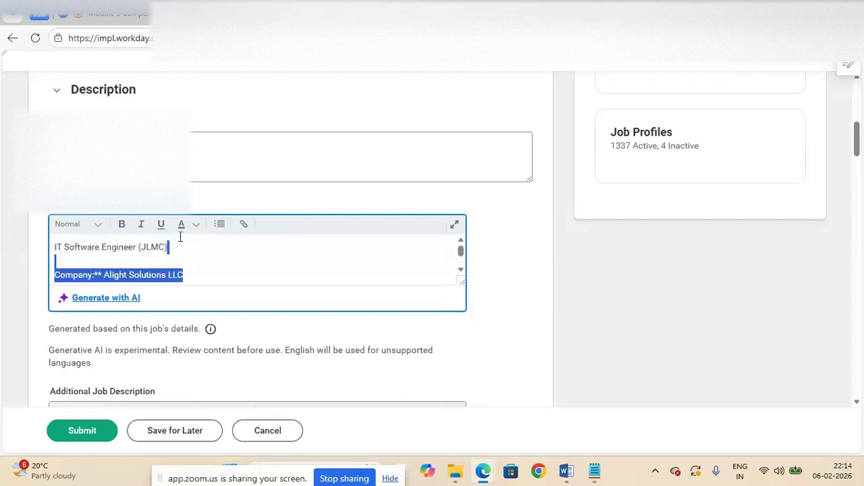
{"action": "left_click", "coordinate": [192, 270]}
{"action": "key", "text": "BackSpace"}
{"action": "key", "text": "BackSpace"}
{"action": "key", "text": "BackSpace"}
{"action": "key", "text": "BackSpace"}
{"action": "key", "text": "BackSpace"}
{"action": "key", "text": "BackSpace"}
{"action": "key", "text": "BackSpace"}
{"action": "key", "text": "BackSpace"}
{"action": "key", "text": "BackSpace"}
{"action": "key", "text": "BackSpace"}
{"action": "key", "text": "BackSpace"}
{"action": "key", "text": "BackSpace"}
{"action": "key", "text": "BackSpace"}
{"action": "type", "text": "JLMC"}
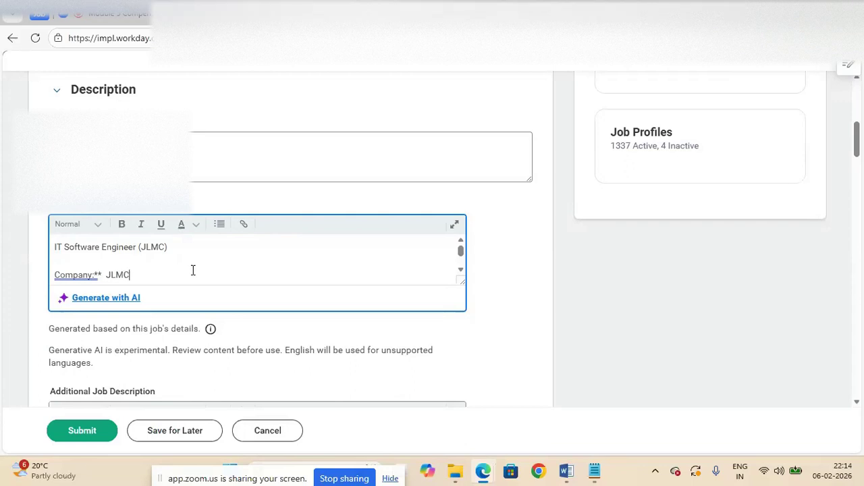
{"action": "type", "text": " Pvt Ltd."}
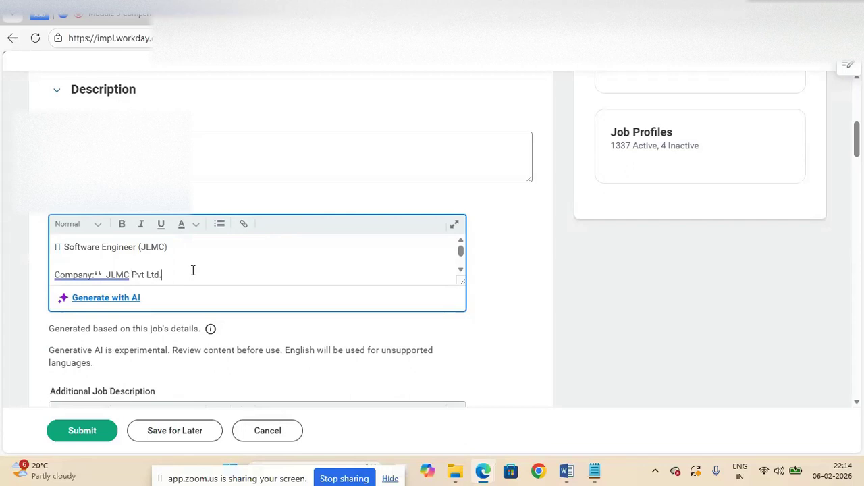
Replace Alight Solutions LLC in the job description's introductory paragraph with JLMC Pvt Ltd and review the remaining text
{"action": "scroll", "coordinate": [456, 270], "scroll_direction": "down", "scroll_amount": 3}
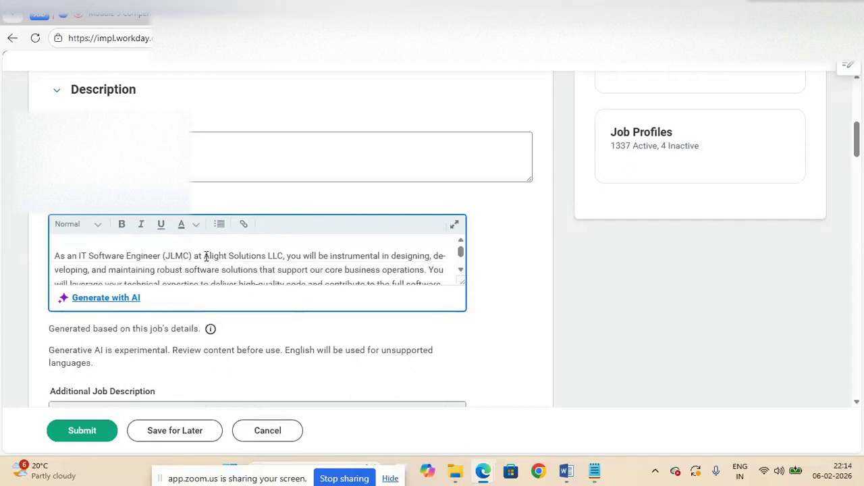
{"action": "left_click_drag", "start_coordinate": [204, 256], "coordinate": [284, 257]}
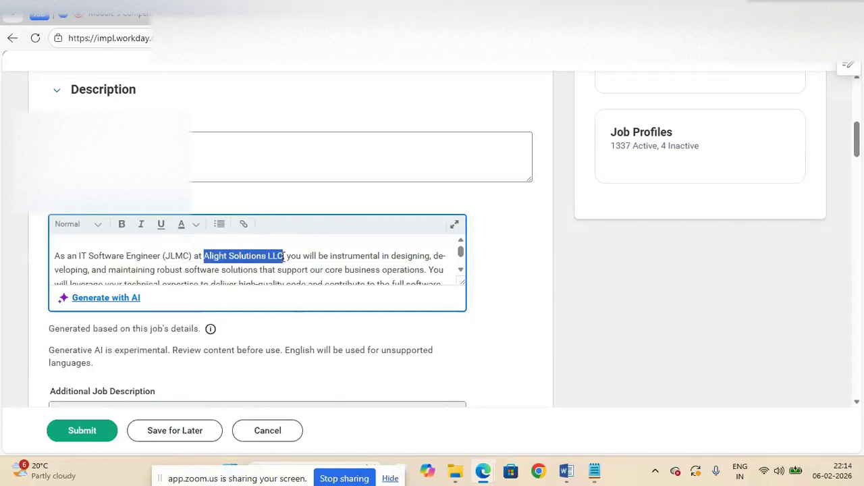
{"action": "type", "text": "JLMC Pvt Ltd"}
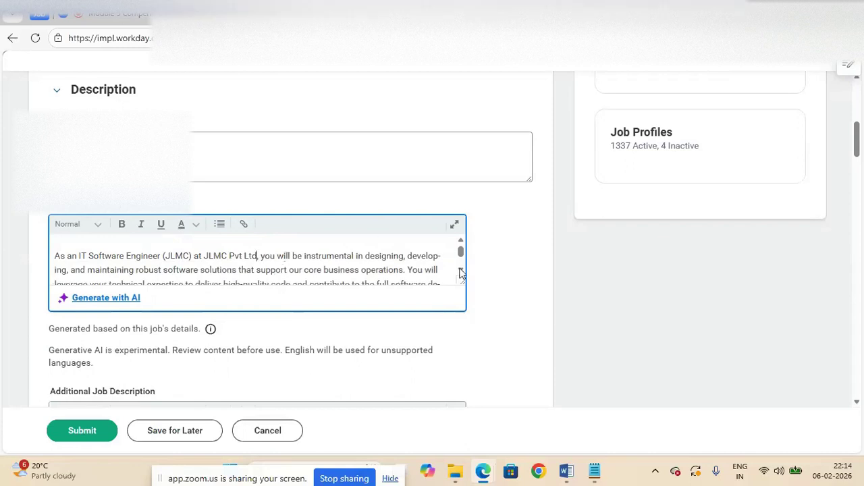
{"action": "scroll", "coordinate": [461, 272], "scroll_direction": "down", "scroll_amount": 5}
{"action": "scroll", "coordinate": [461, 272], "scroll_direction": "down", "scroll_amount": 6}
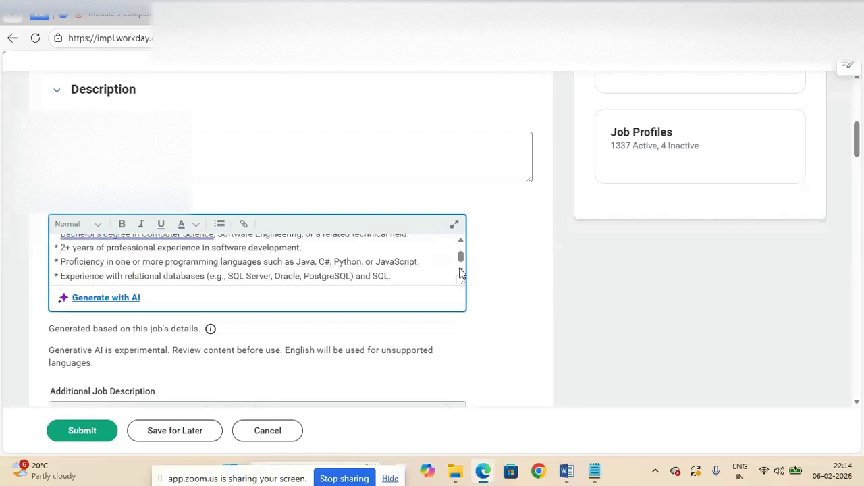
Add the suggested skills .NET Core, Critical Thinking, Java and DevOps to the job profile's skill details
{"action": "scroll", "coordinate": [462, 272], "scroll_direction": "down", "scroll_amount": 4}
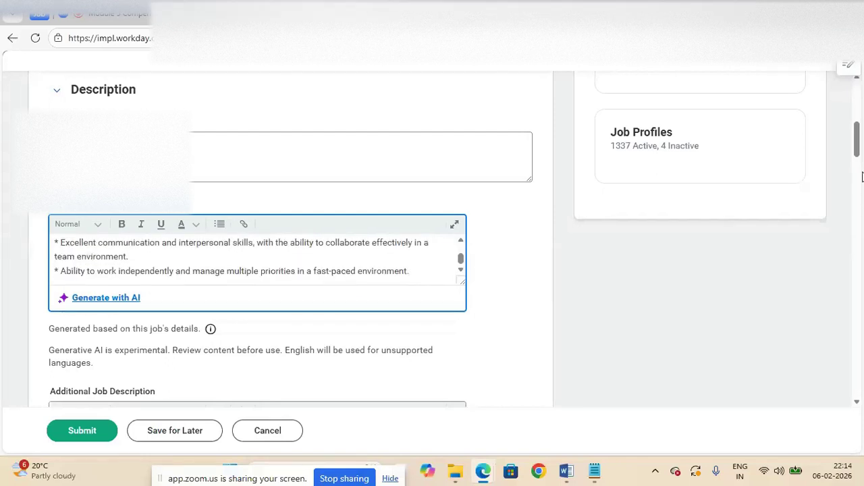
{"action": "scroll", "coordinate": [862, 179], "scroll_direction": "down", "scroll_amount": 5}
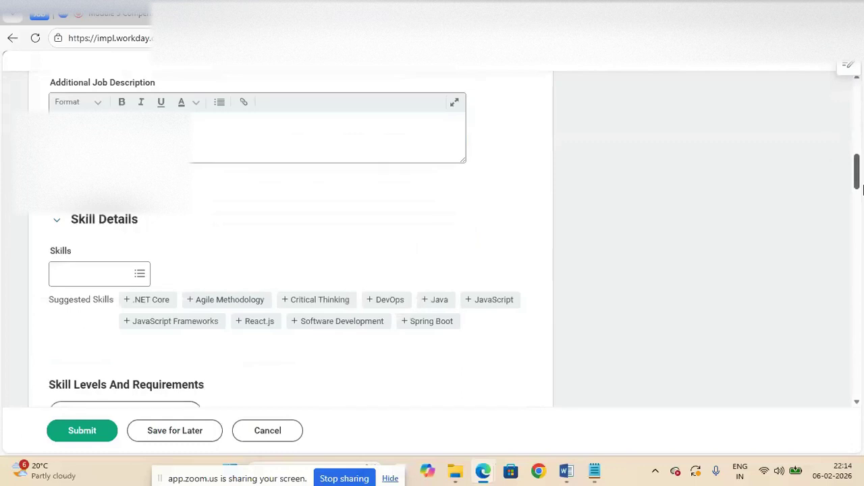
{"action": "left_click", "coordinate": [152, 304]}
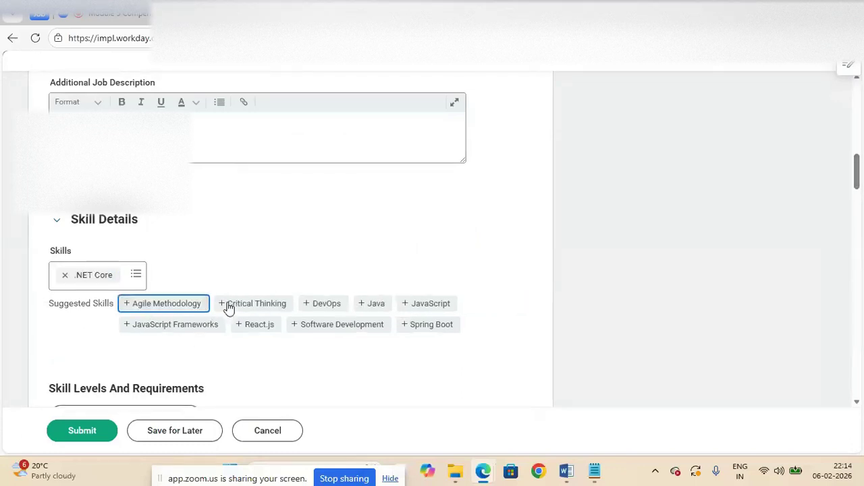
{"action": "left_click", "coordinate": [228, 307]}
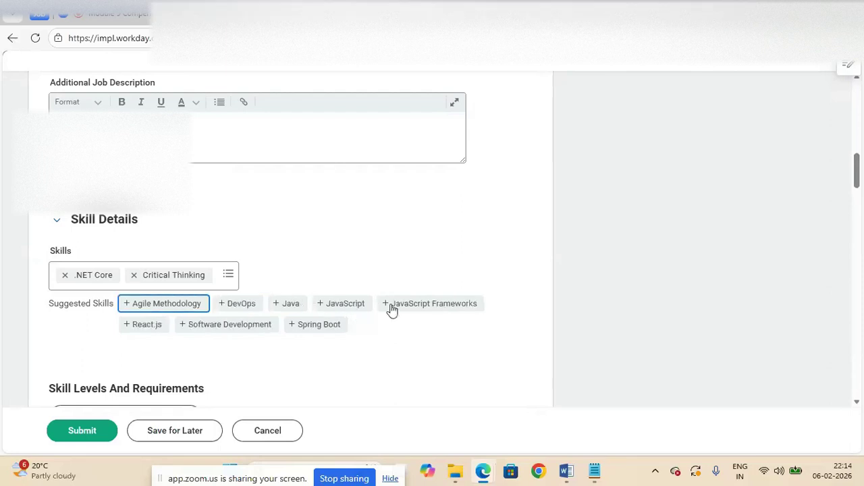
{"action": "left_click", "coordinate": [287, 308]}
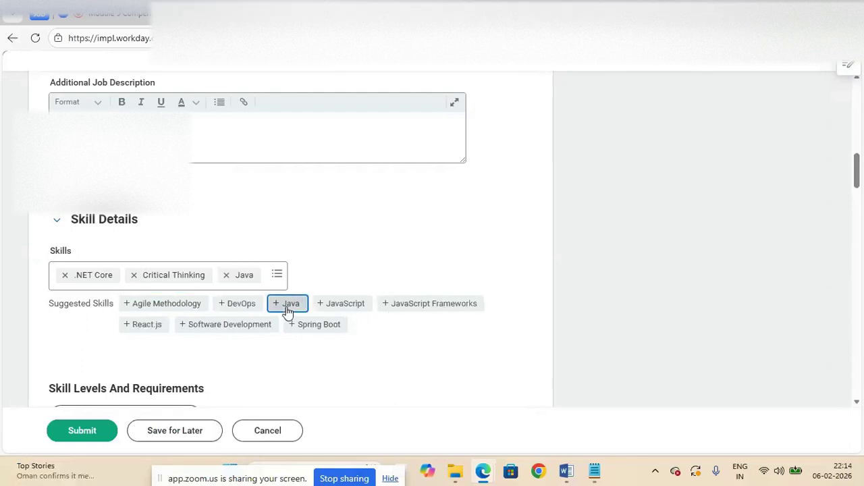
{"action": "left_click", "coordinate": [245, 307]}
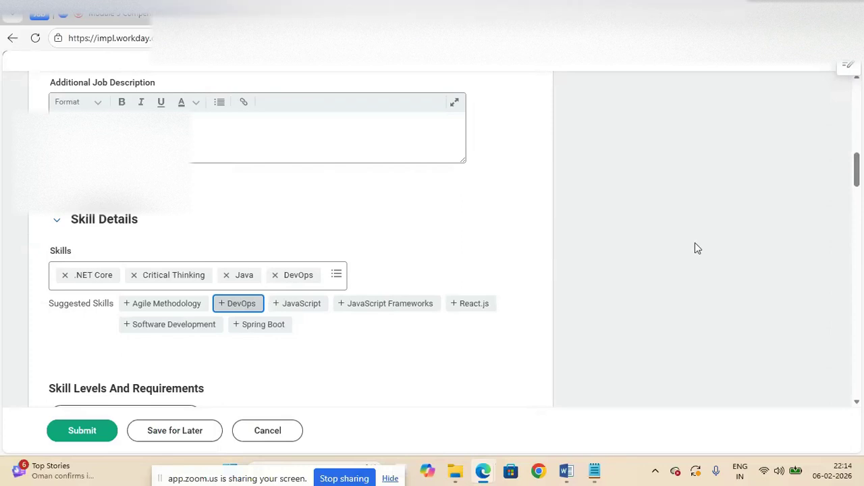
Set the skill level to 5 - Expert for .NET Core, Critical Thinking, DevOps and Java
{"action": "scroll", "coordinate": [697, 248], "scroll_direction": "down", "scroll_amount": 4}
{"action": "left_click", "coordinate": [380, 260]}
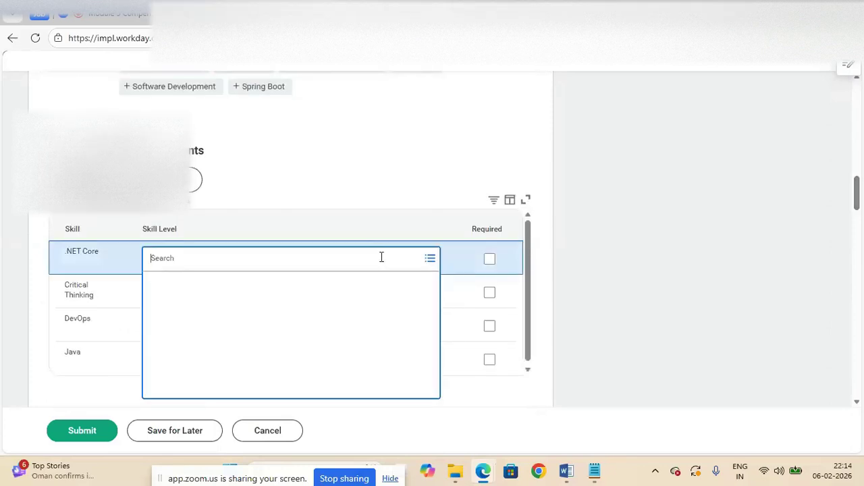
{"action": "left_click", "coordinate": [162, 368]}
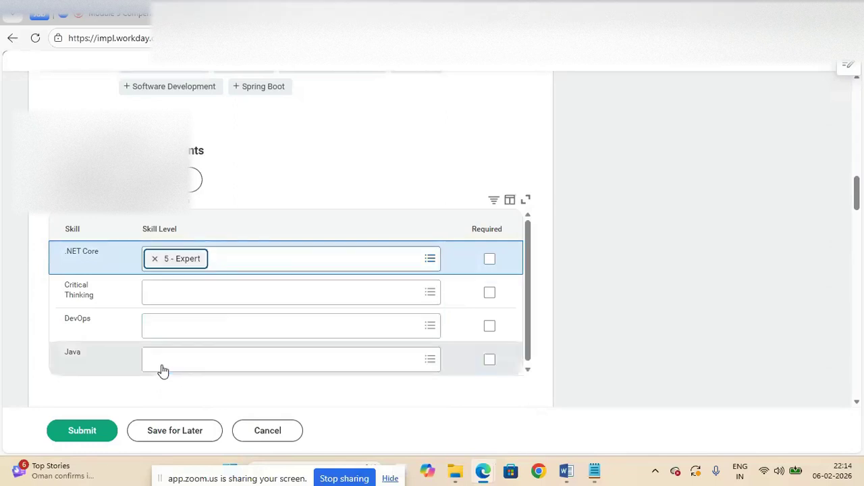
{"action": "left_click", "coordinate": [195, 292]}
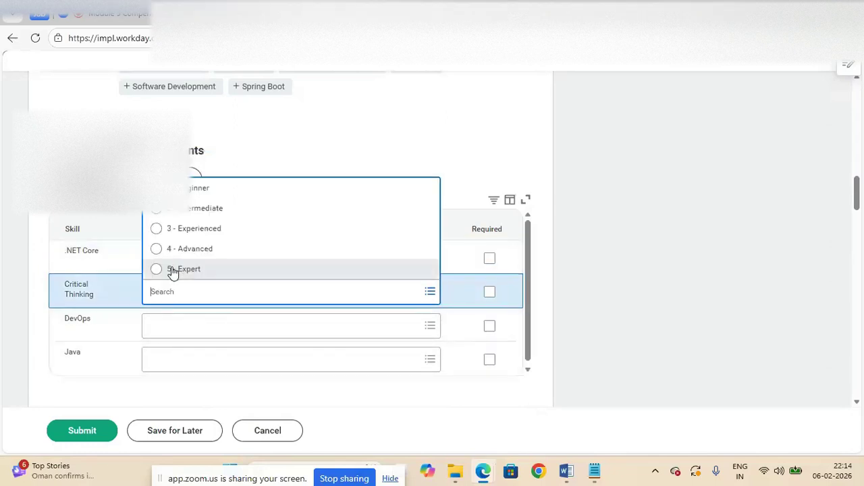
{"action": "left_click", "coordinate": [169, 270]}
{"action": "left_click", "coordinate": [173, 325]}
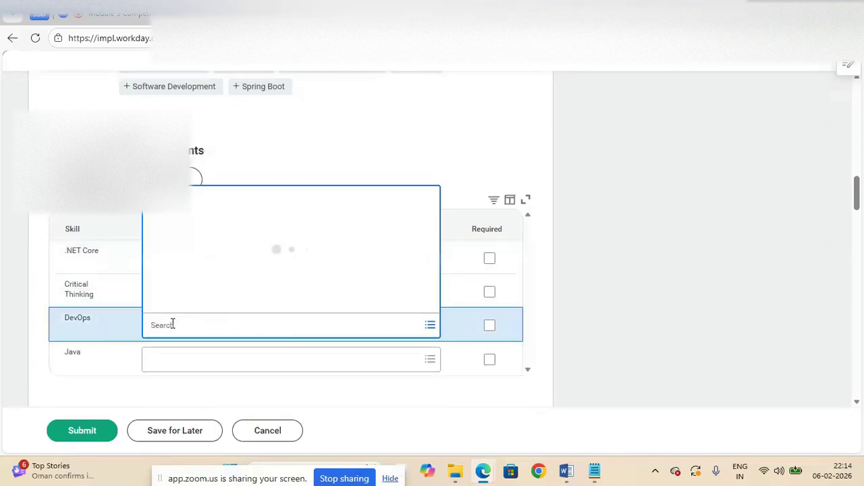
{"action": "left_click", "coordinate": [156, 303]}
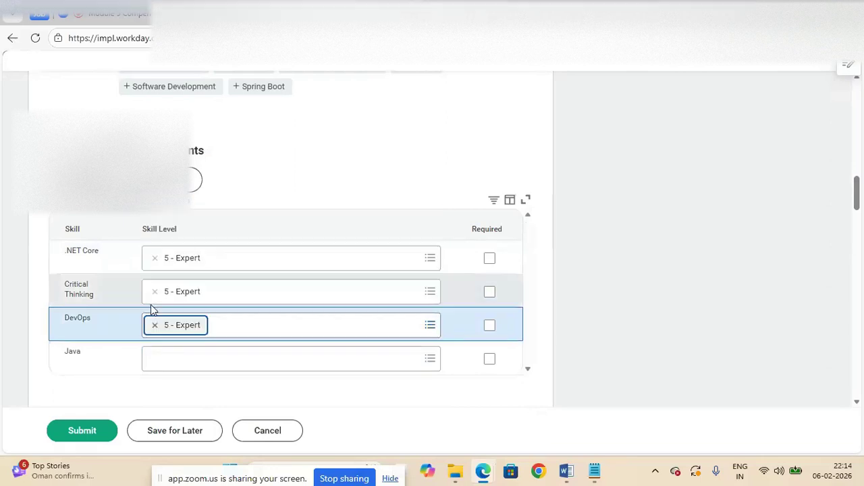
{"action": "left_click", "coordinate": [167, 358]}
{"action": "left_click", "coordinate": [159, 338]}
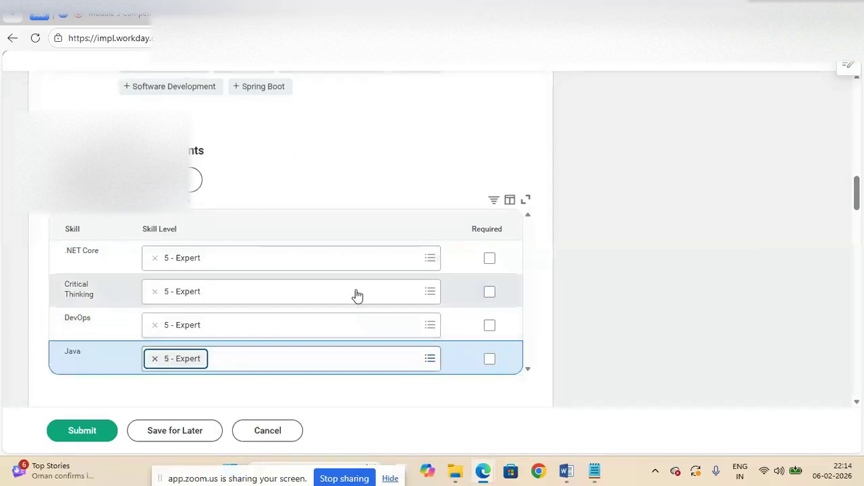
Mark all four skills, .NET Core, Critical Thinking, DevOps and Java, as required
{"action": "left_click", "coordinate": [489, 262]}
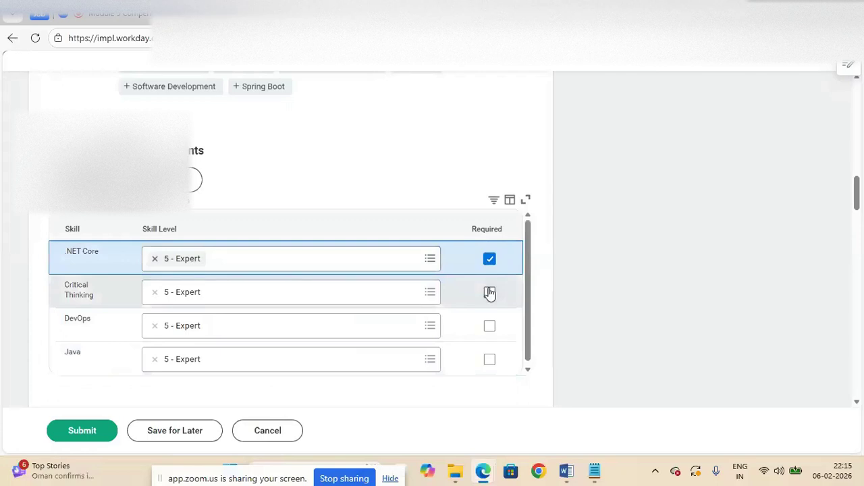
{"action": "left_click", "coordinate": [490, 291]}
{"action": "left_click", "coordinate": [489, 327]}
{"action": "left_click", "coordinate": [489, 360]}
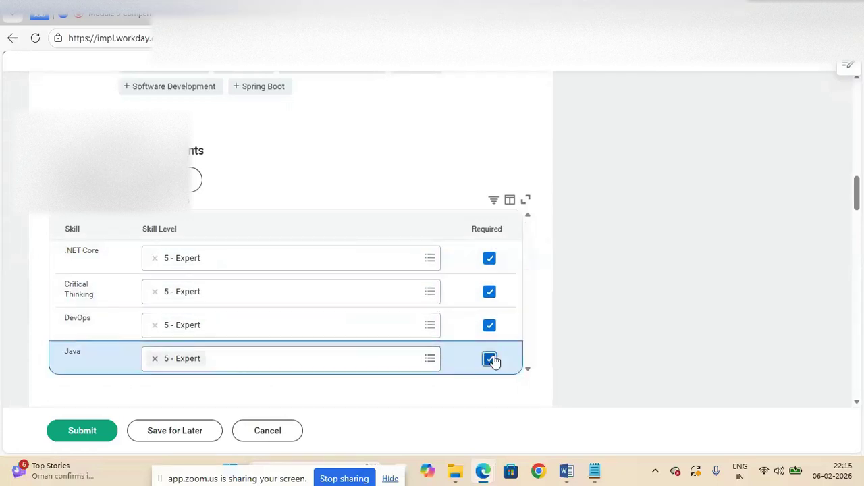
Set the job category to Non-Sales Labor in the category details
{"action": "scroll", "coordinate": [859, 206], "scroll_direction": "down", "scroll_amount": 5}
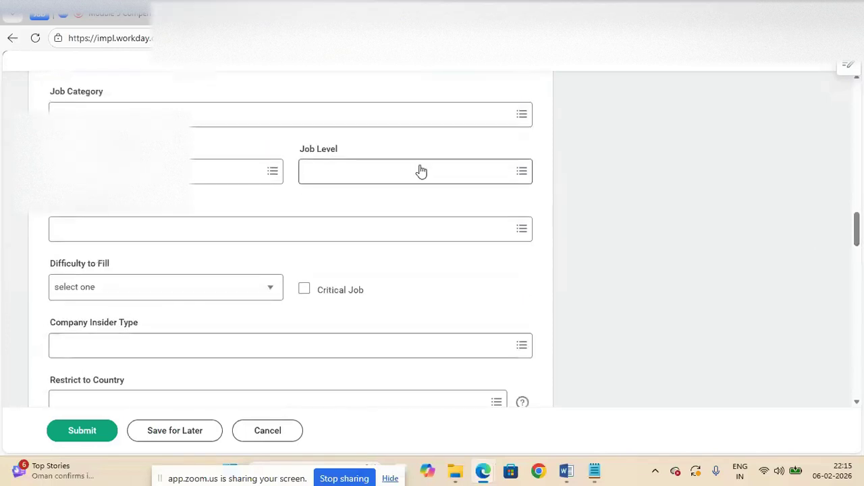
{"action": "left_click", "coordinate": [236, 108]}
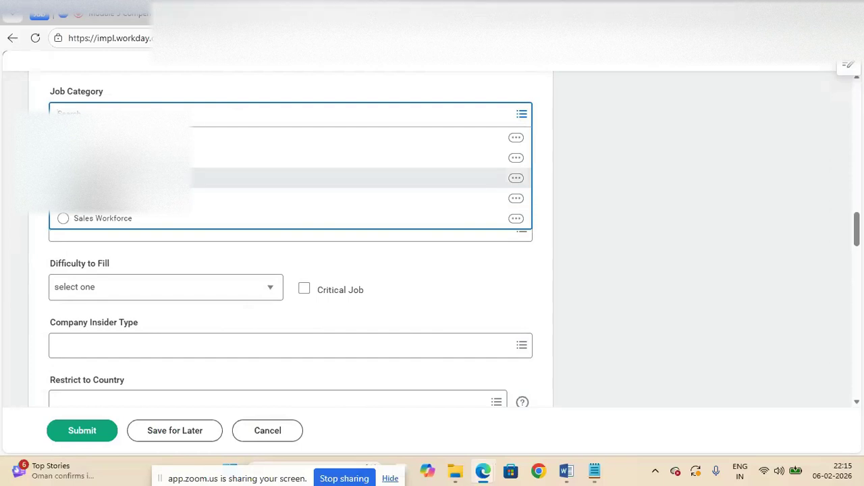
{"action": "left_click", "coordinate": [203, 178]}
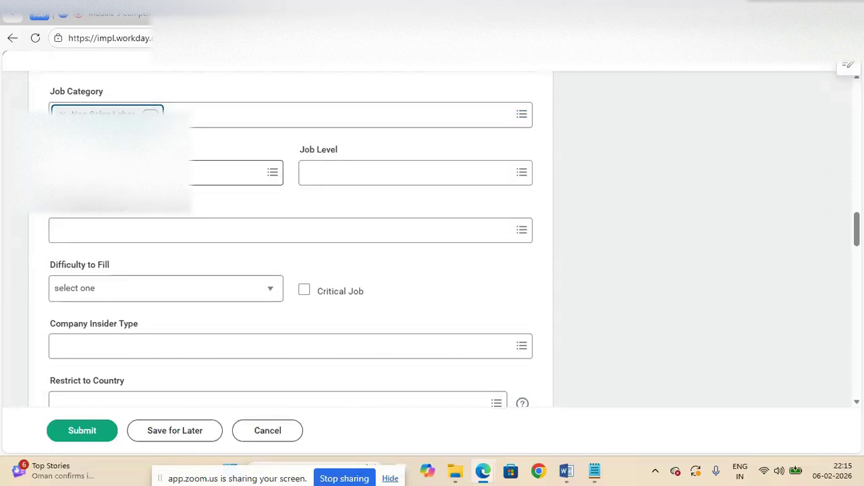
Compare the descriptions of the Non-Sales Labor, Indirect Labor and Direct Labor job categories
{"action": "left_click", "coordinate": [150, 111]}
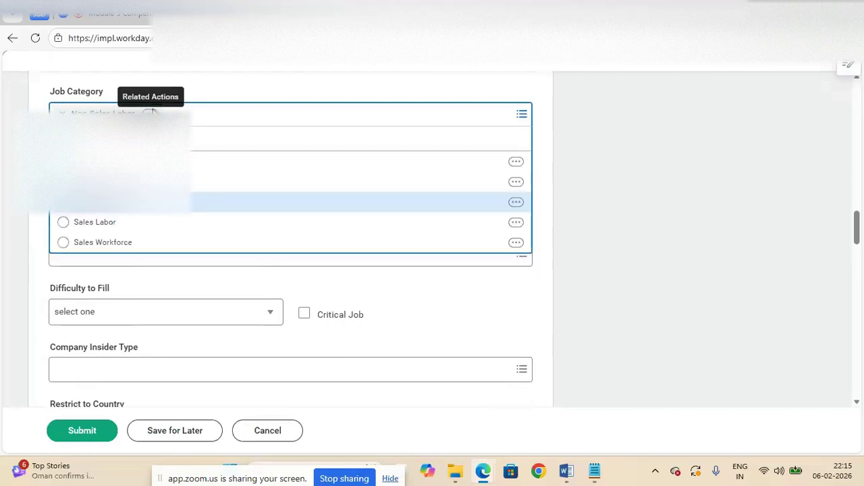
{"action": "left_click", "coordinate": [515, 204]}
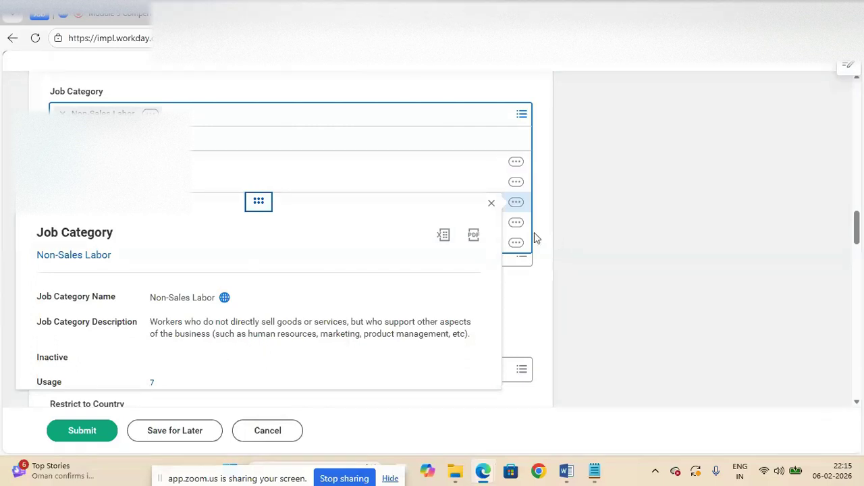
{"action": "left_click", "coordinate": [491, 204]}
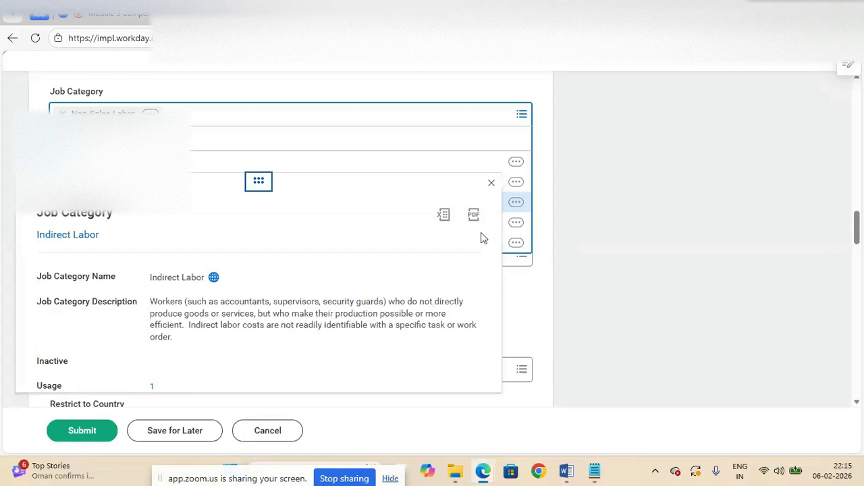
{"action": "left_click", "coordinate": [492, 183]}
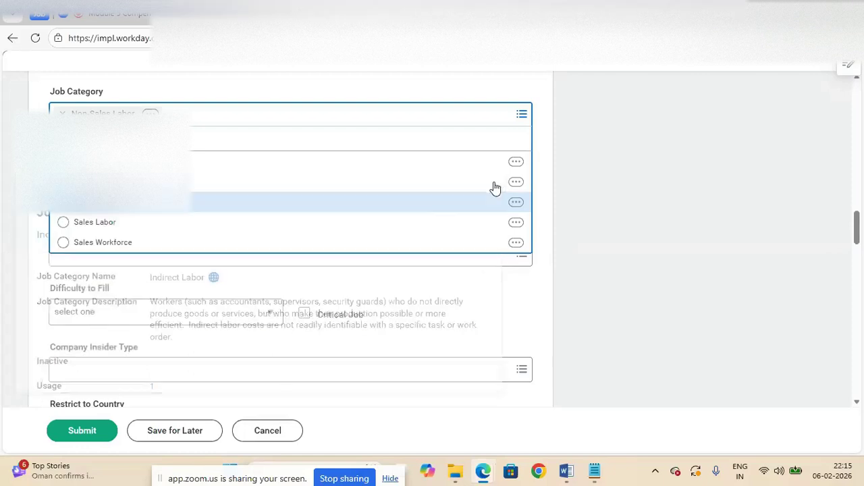
{"action": "left_click", "coordinate": [518, 162]}
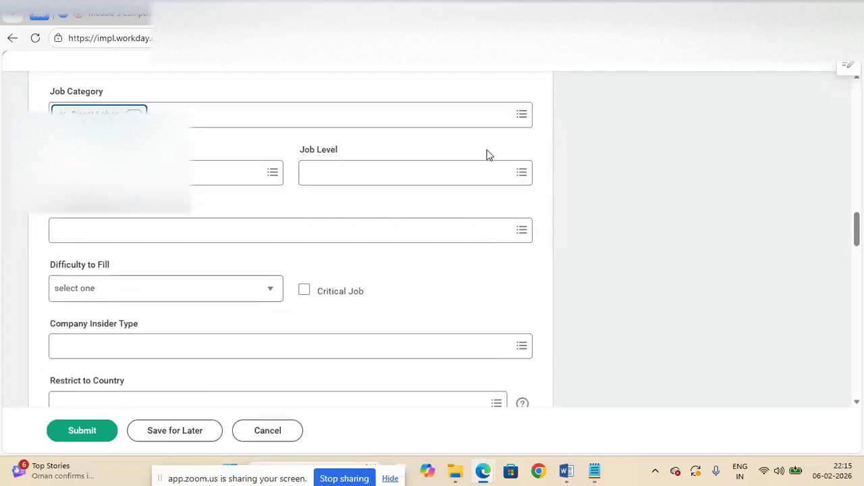
{"action": "left_click", "coordinate": [134, 115]}
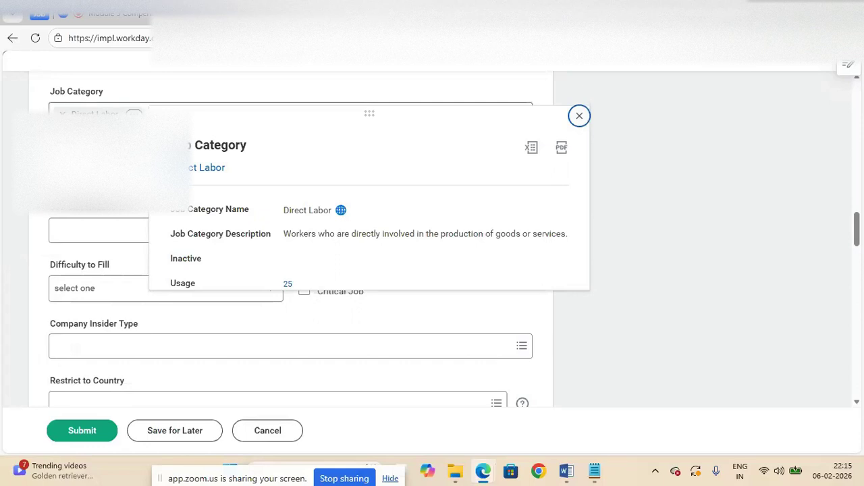
Replace Direct Labor with Non-Sales Labor as the job profile's job category
{"action": "left_click", "coordinate": [62, 114]}
{"action": "left_click", "coordinate": [493, 118]}
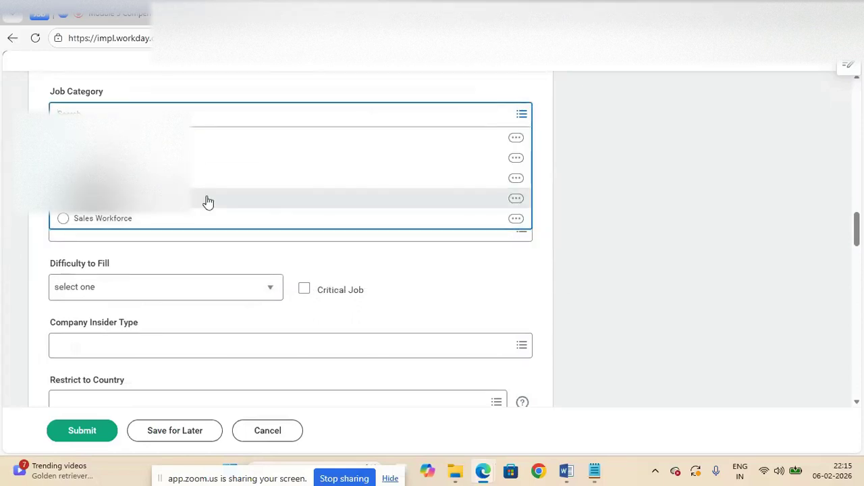
{"action": "left_click", "coordinate": [101, 177]}
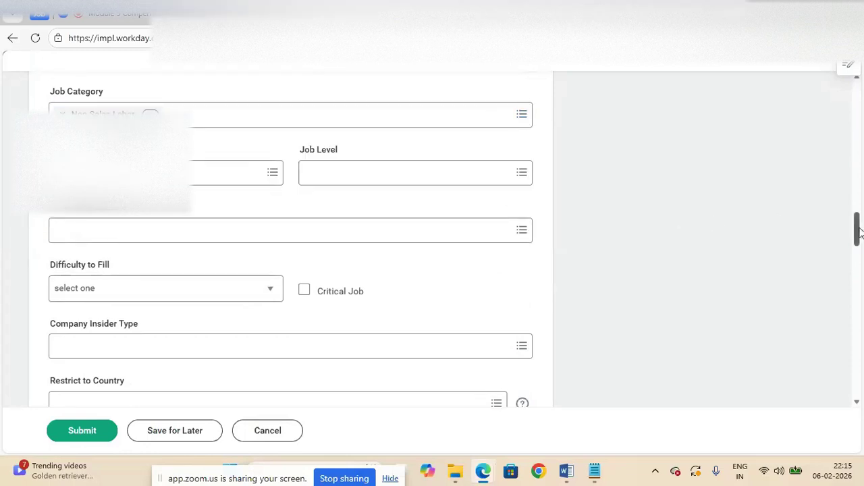
Set the management level to Individual Contributor in the category details
{"action": "scroll", "coordinate": [850, 228], "scroll_direction": "up", "scroll_amount": 1}
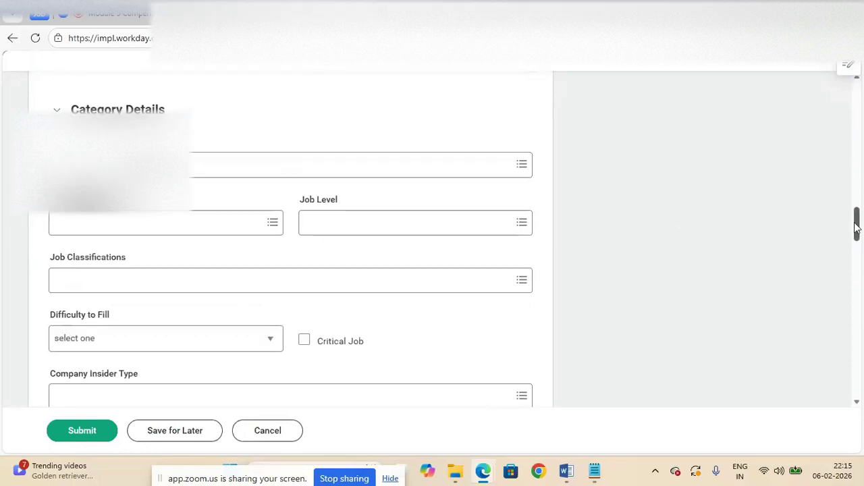
{"action": "left_click", "coordinate": [242, 223]}
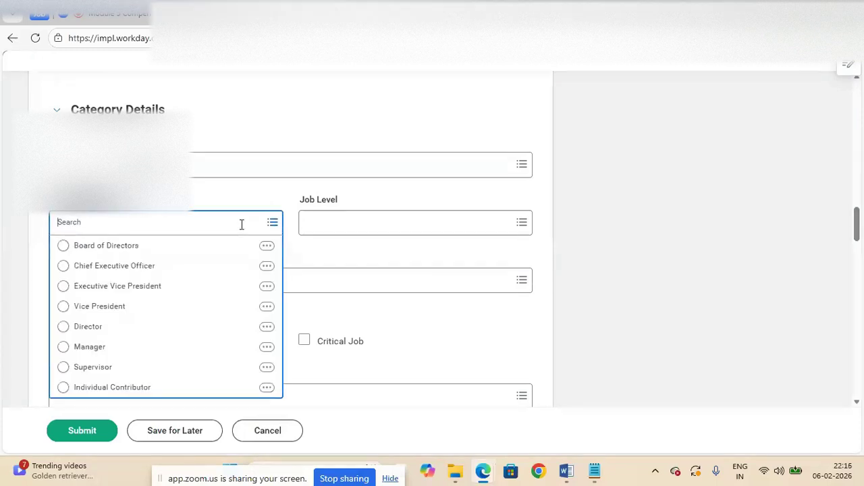
{"action": "left_click", "coordinate": [63, 387]}
Browse the full list of job levels, and search it for G6 and for JLMC
{"action": "left_click", "coordinate": [351, 222]}
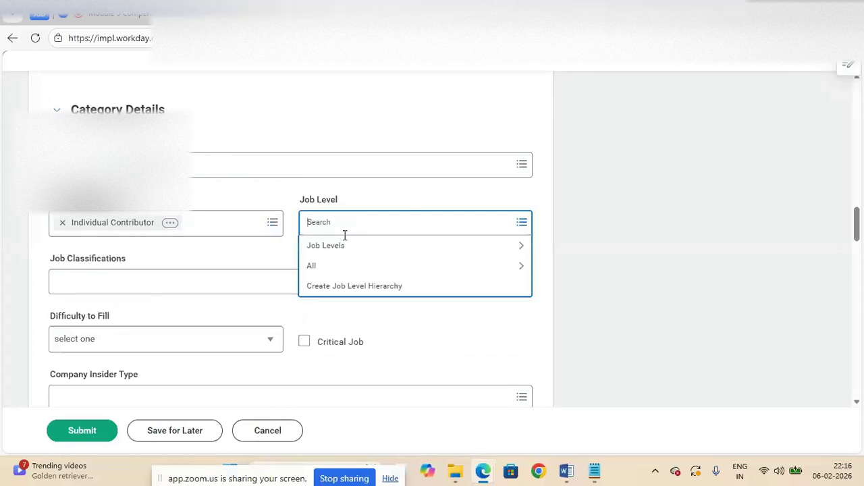
{"action": "left_click", "coordinate": [330, 268]}
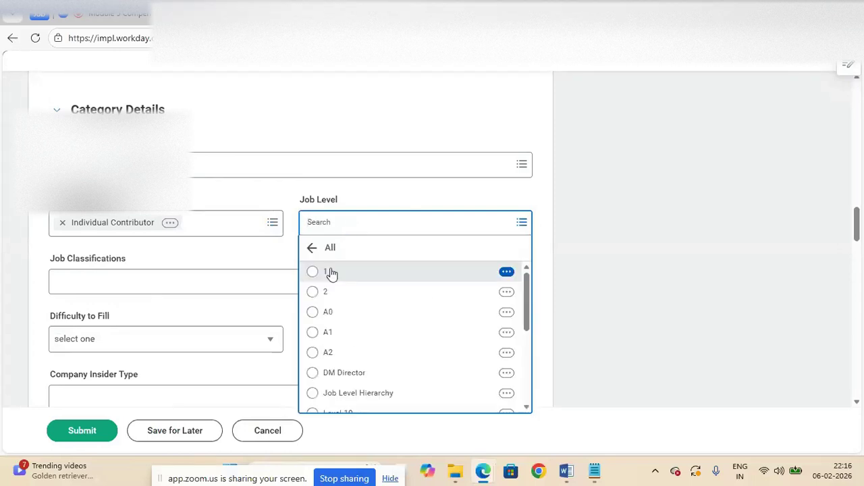
{"action": "left_click", "coordinate": [358, 231]}
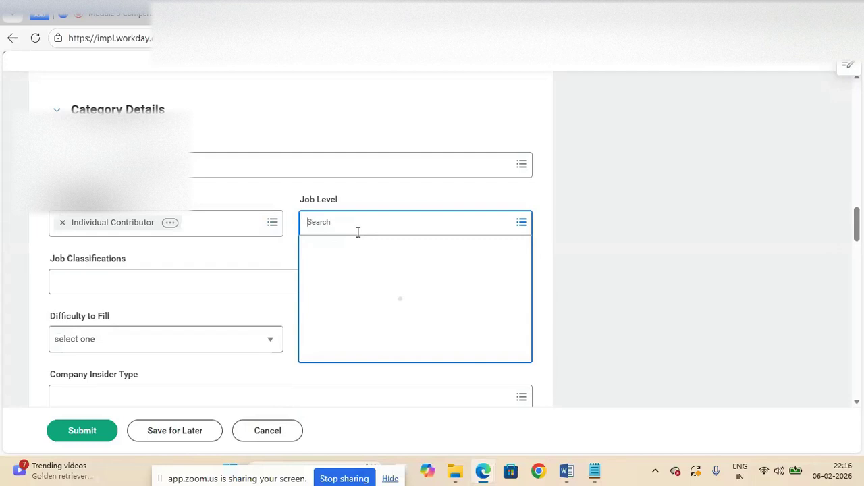
{"action": "type", "text": "G8"}
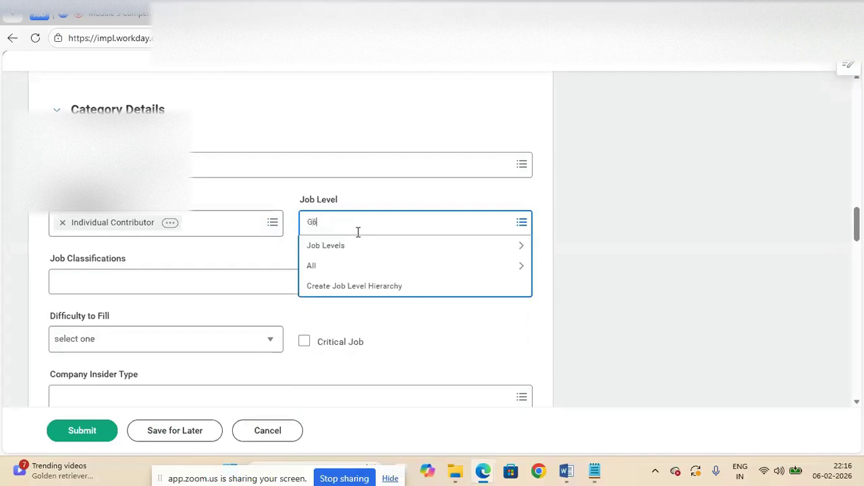
{"action": "key", "text": "Return"}
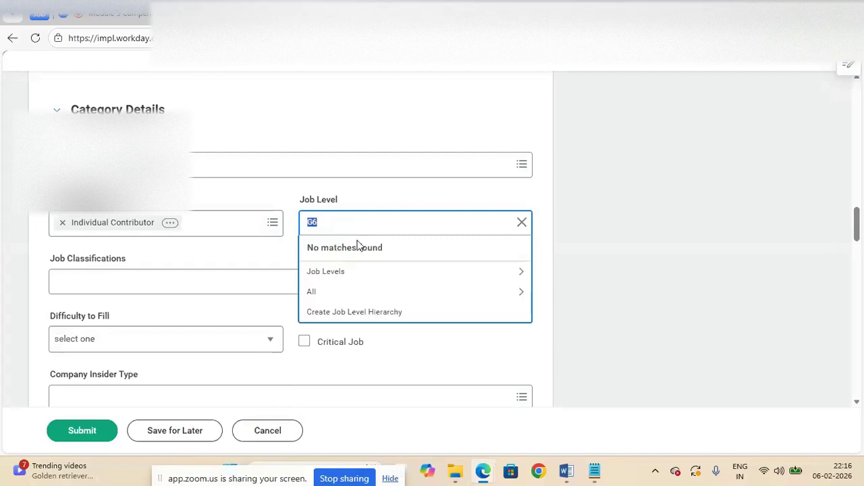
{"action": "key", "text": "BackSpace"}
{"action": "type", "text": "JLMC"}
{"action": "key", "text": "Return"}
{"action": "key", "text": "BackSpace"}
Set the job level to Level 4, picking it from the list of all job levels
{"action": "left_click", "coordinate": [361, 296]}
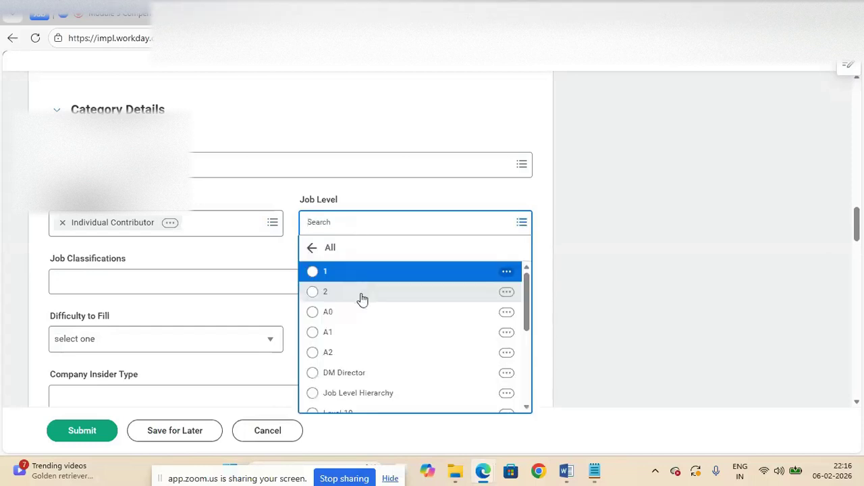
{"action": "scroll", "coordinate": [524, 310], "scroll_direction": "down", "scroll_amount": 3}
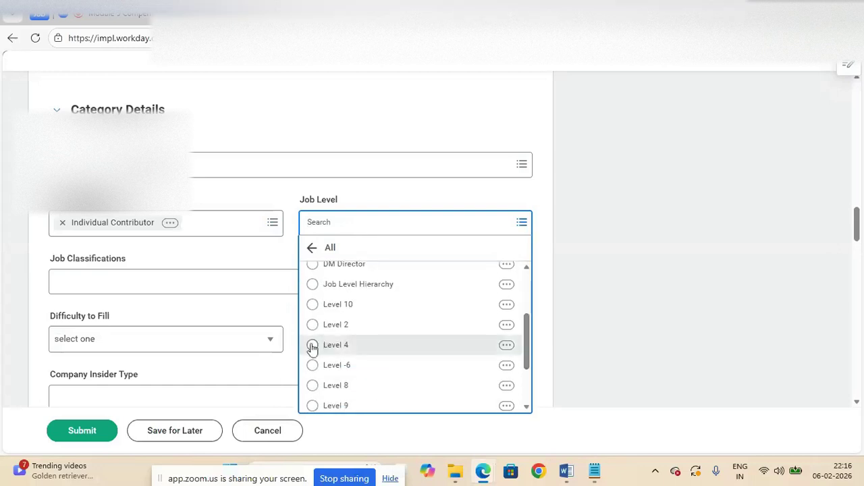
{"action": "left_click", "coordinate": [312, 346]}
Set the job profile's difficulty to fill to Easy, leaving the job classifications empty
{"action": "left_click", "coordinate": [231, 286]}
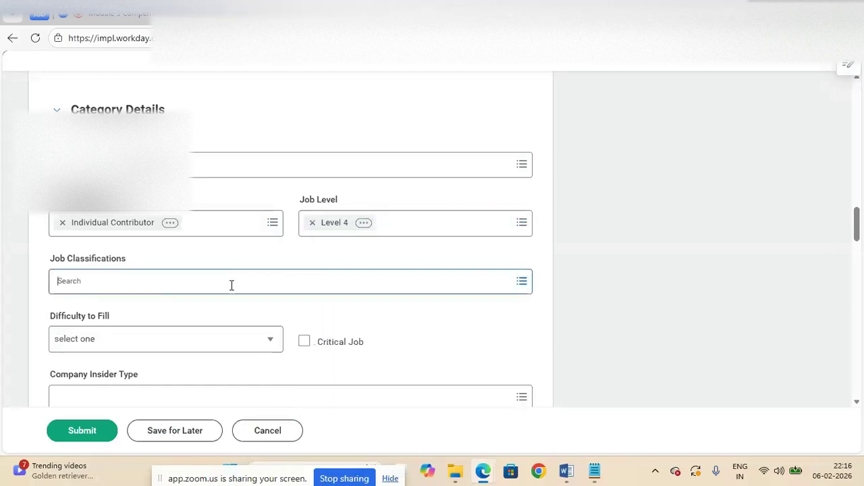
{"action": "left_click", "coordinate": [642, 268]}
{"action": "left_click_drag", "start_coordinate": [858, 224], "coordinate": [860, 239]}
{"action": "left_click", "coordinate": [272, 216]}
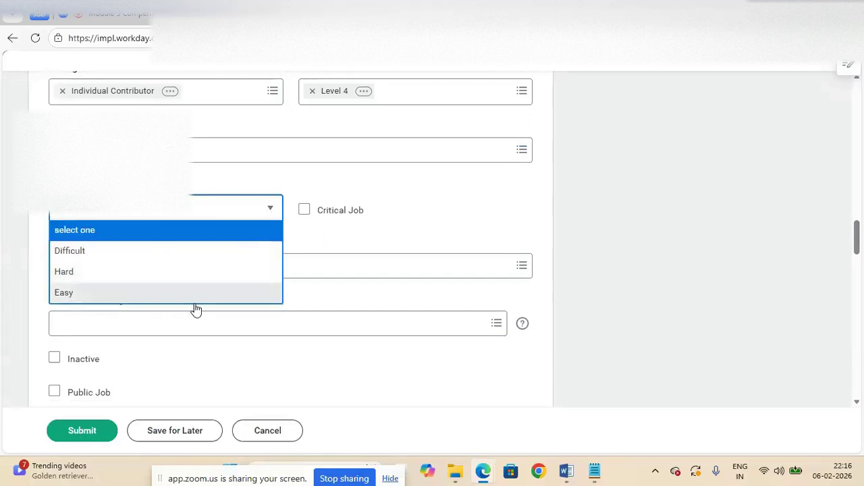
{"action": "left_click", "coordinate": [196, 301]}
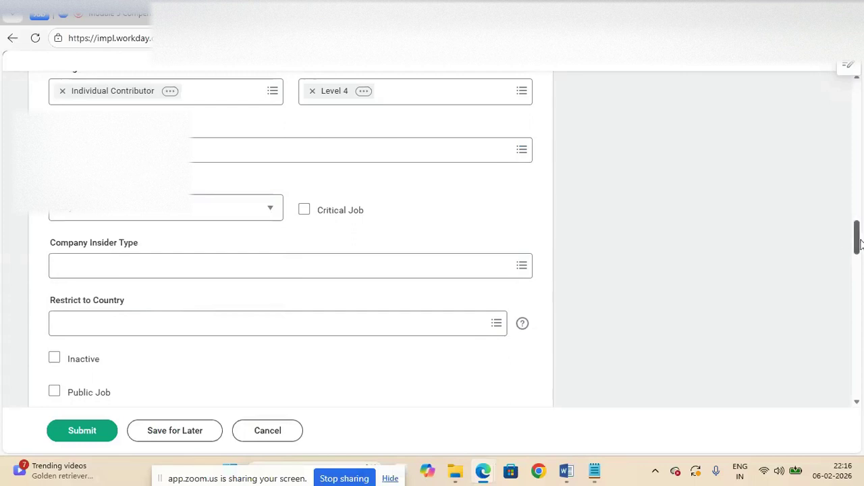
Restrict the job profile to the country India
{"action": "scroll", "coordinate": [859, 243], "scroll_direction": "down", "scroll_amount": 3}
{"action": "left_click", "coordinate": [289, 221]}
{"action": "type", "text": "India"}
{"action": "key", "text": "Return"}
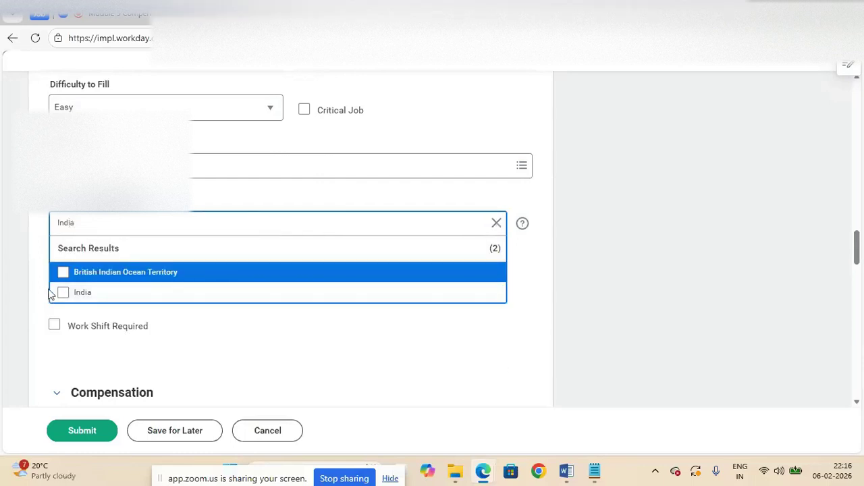
{"action": "left_click", "coordinate": [63, 292]}
{"action": "left_click", "coordinate": [594, 303]}
Copy the grade name G6 ( JLMC) from the text notes and try to set it as the job profile's compensation grade
{"action": "left_click_drag", "start_coordinate": [862, 240], "coordinate": [860, 270]}
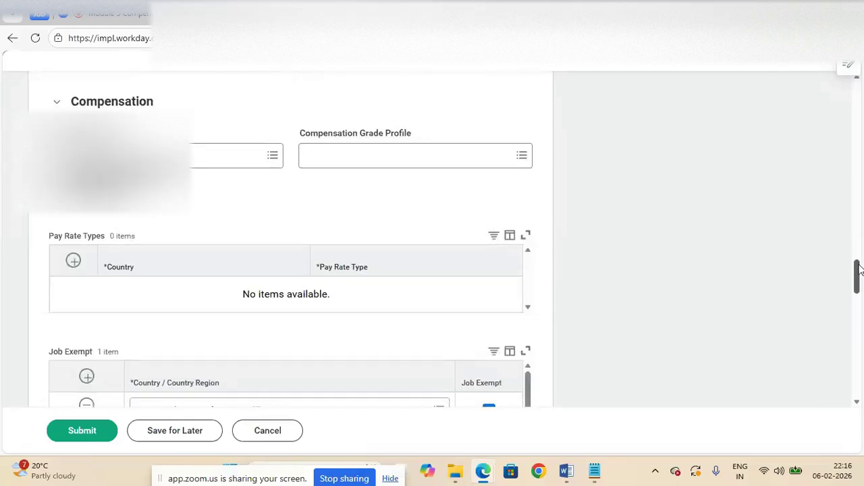
{"action": "left_click", "coordinate": [594, 473]}
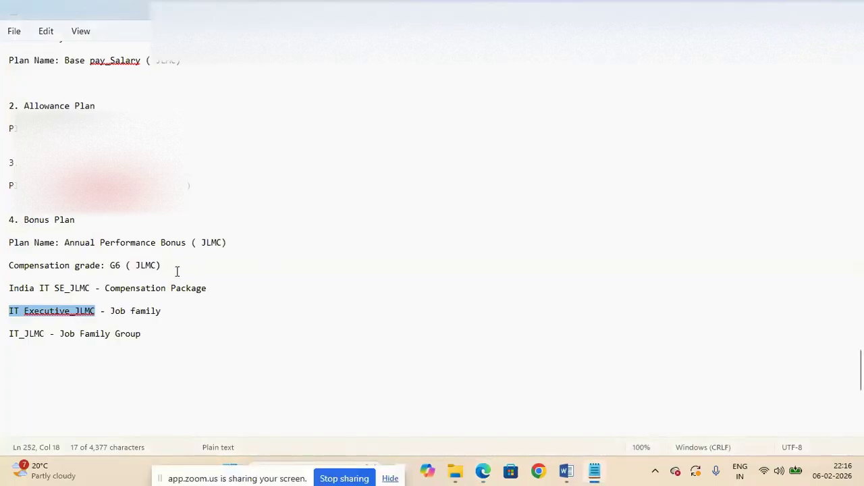
{"action": "left_click_drag", "start_coordinate": [167, 267], "coordinate": [106, 266]}
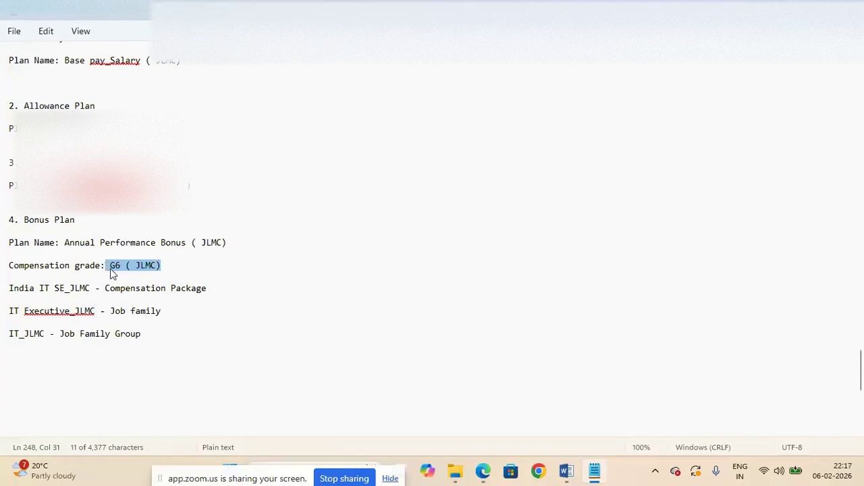
{"action": "key", "text": "alt+Tab"}
{"action": "left_click", "coordinate": [135, 156]}
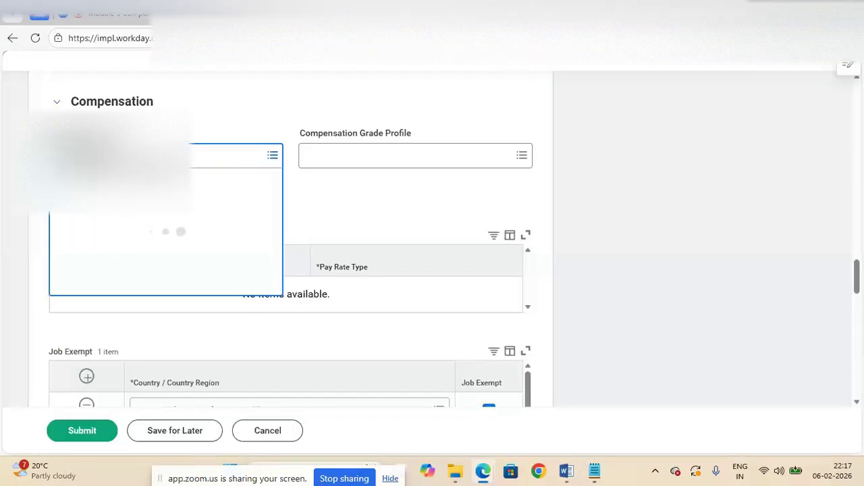
{"action": "key", "text": "ctrl+v"}
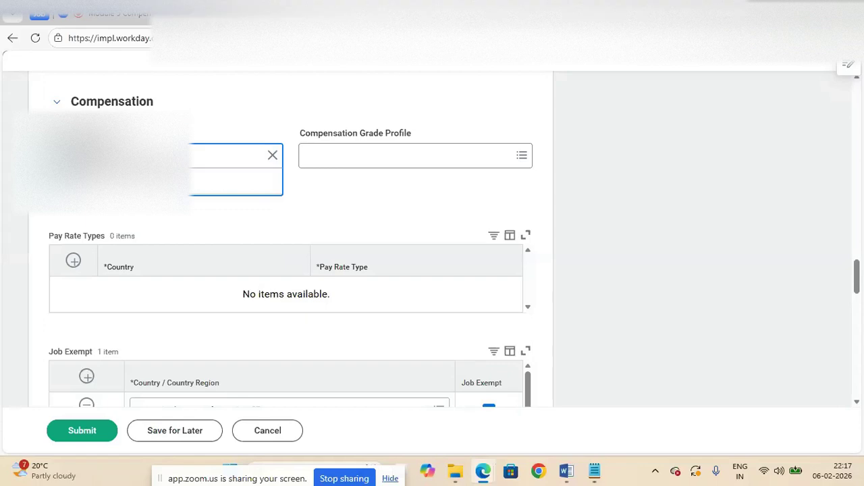
{"action": "key", "text": "Return"}
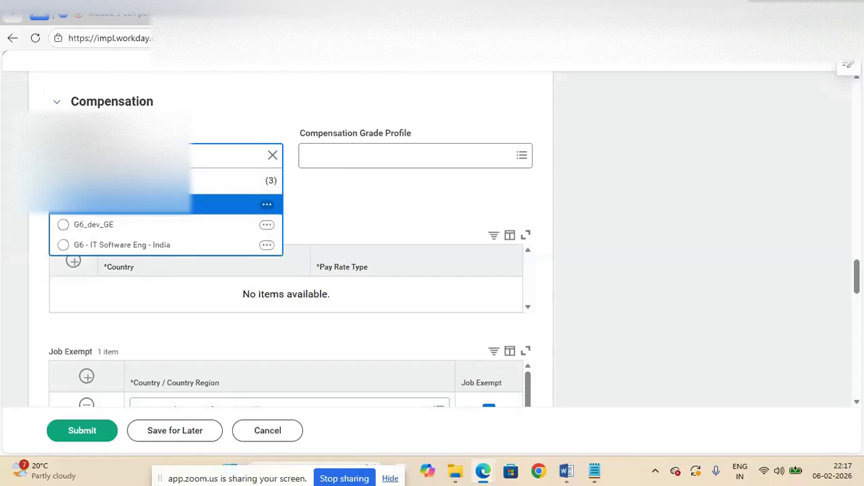
{"action": "left_click", "coordinate": [229, 204]}
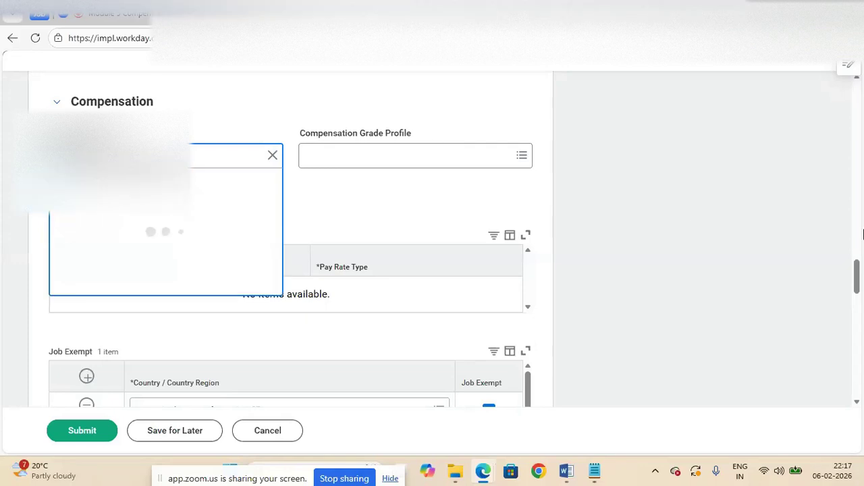
Change the job profile's date above its name to 02/05/2026
{"action": "left_click_drag", "start_coordinate": [858, 272], "coordinate": [858, 84]}
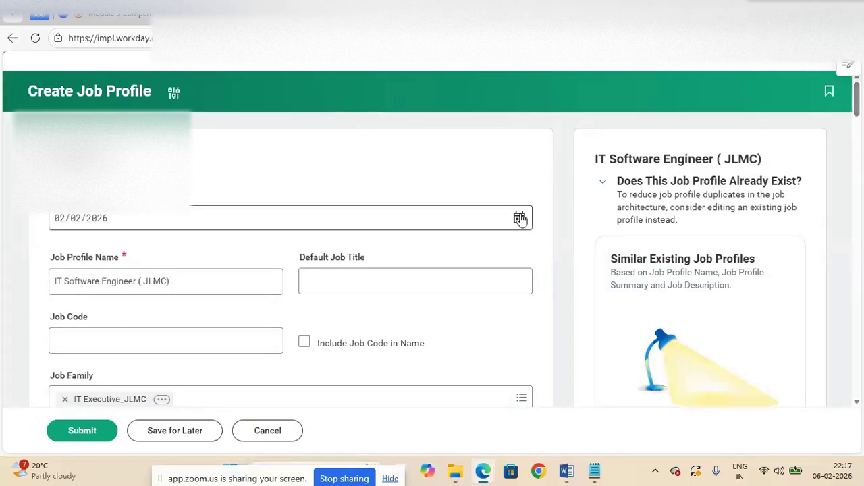
{"action": "left_click", "coordinate": [519, 218]}
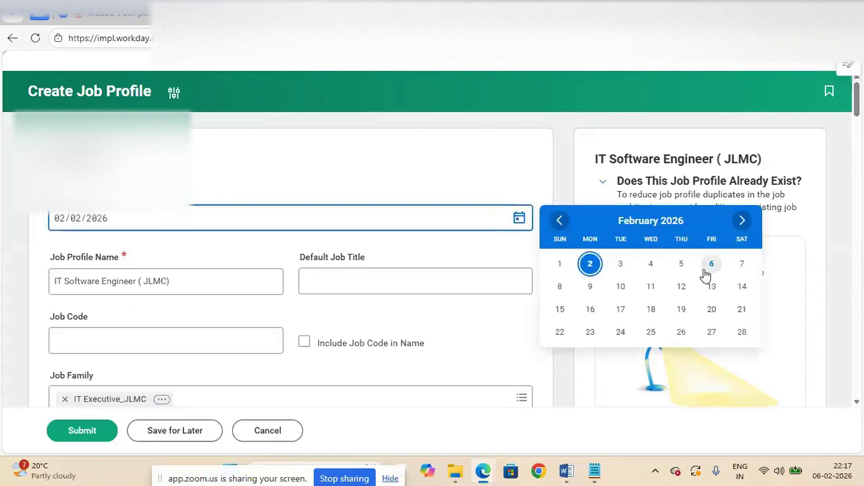
{"action": "left_click", "coordinate": [681, 264]}
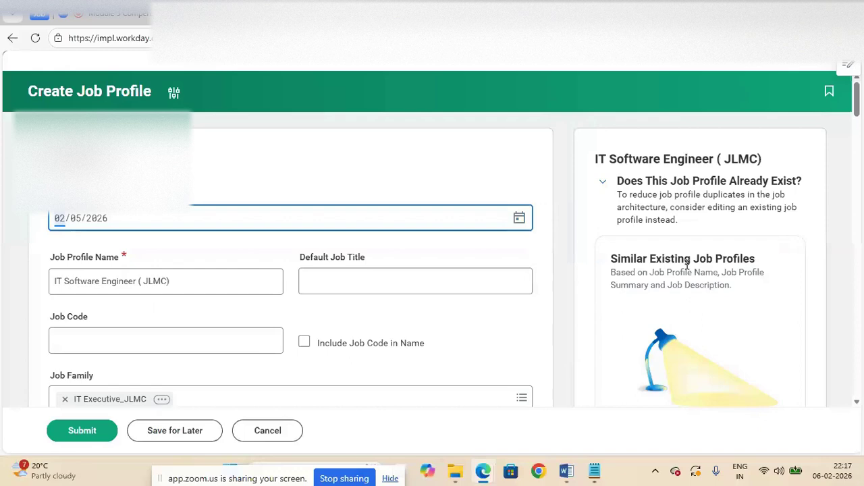
Set the compensation grade to G6 ( JLMC) in the job profile's compensation section
{"action": "left_click_drag", "start_coordinate": [856, 110], "coordinate": [813, 285]}
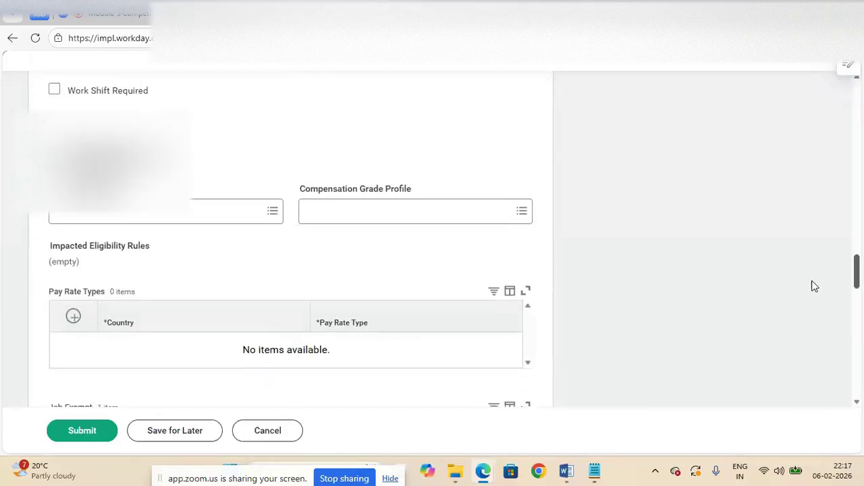
{"action": "left_click", "coordinate": [182, 216]}
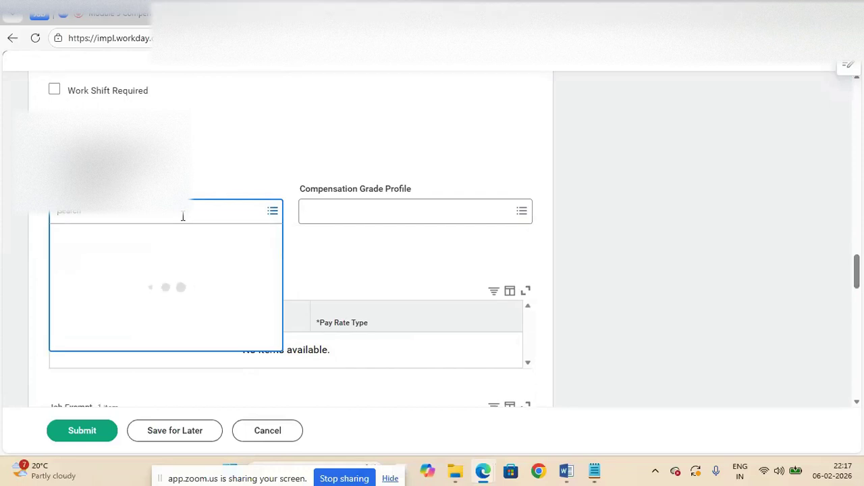
{"action": "type", "text": "Gu (DEMO)"}
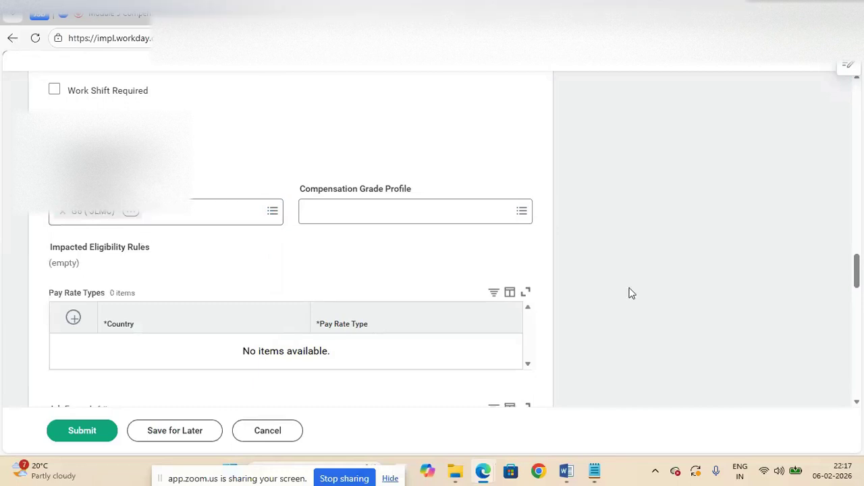
{"action": "left_click_drag", "start_coordinate": [858, 274], "coordinate": [859, 277]}
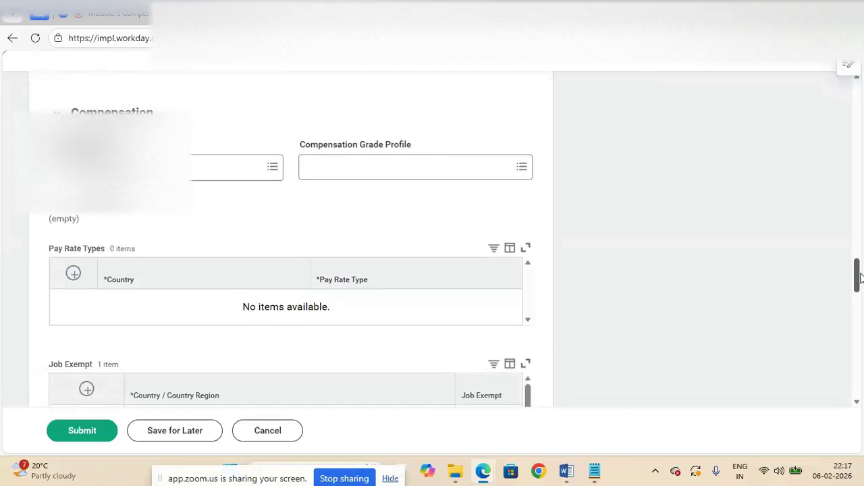
{"action": "mouse_move", "coordinate": [859, 277]}
{"action": "left_mouse_down"}
{"action": "mouse_move", "coordinate": [860, 94]}
{"action": "mouse_move", "coordinate": [861, 271]}
{"action": "left_mouse_up"}
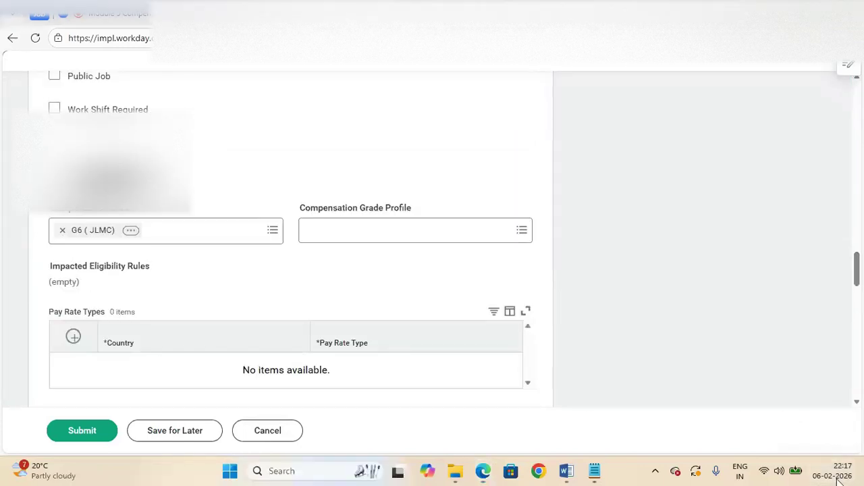
{"action": "left_click", "coordinate": [622, 261]}
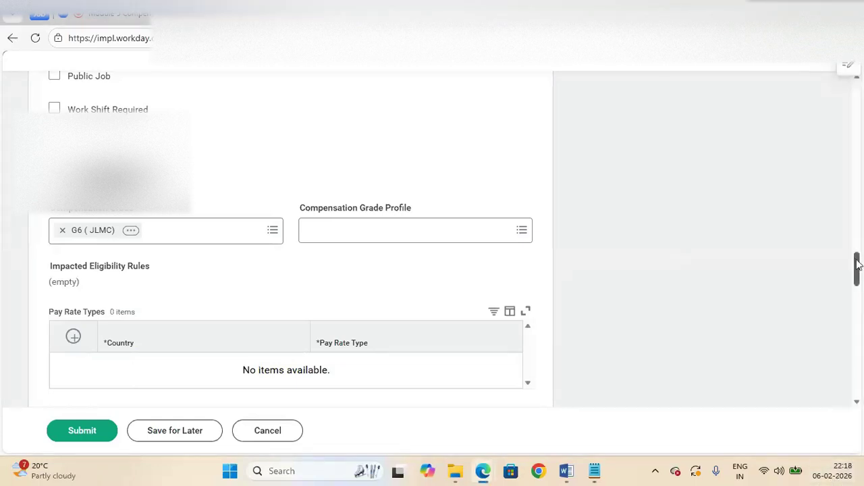
Remove the United States of America row from the Job Exempt table
{"action": "left_click_drag", "start_coordinate": [858, 264], "coordinate": [856, 292]}
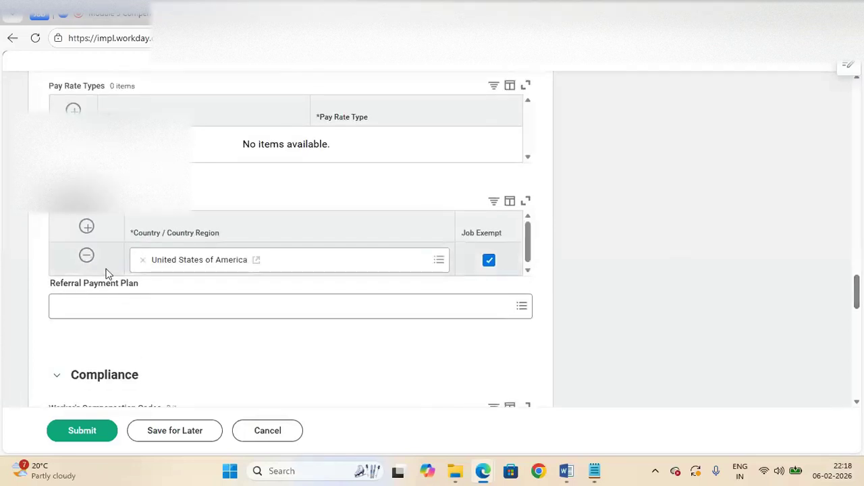
{"action": "left_click", "coordinate": [83, 260]}
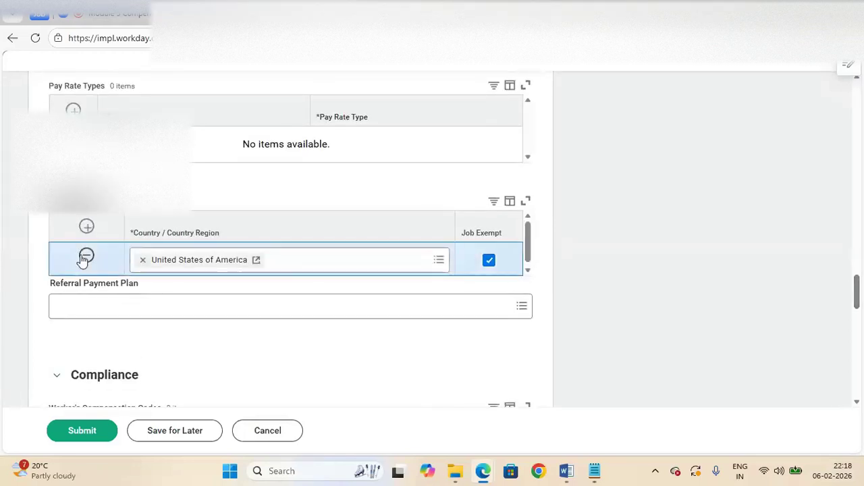
{"action": "left_click", "coordinate": [84, 256]}
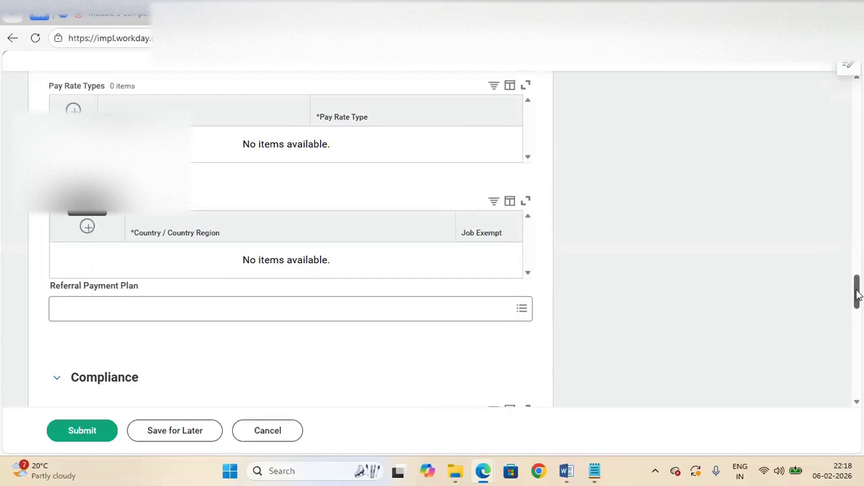
Copy the job profile name into the text notes as a new last line reading "IT Software Engineer ( JLMC) - Job Profile"
{"action": "left_click_drag", "start_coordinate": [860, 297], "coordinate": [861, 91]}
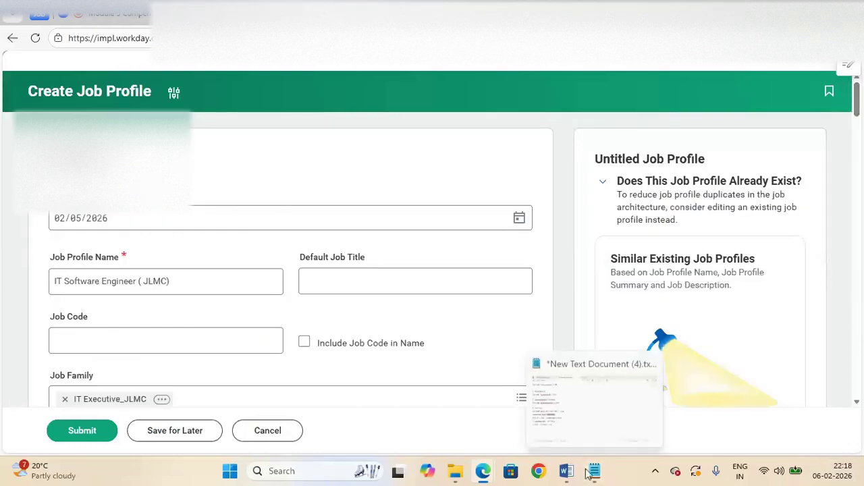
{"action": "left_click", "coordinate": [563, 432]}
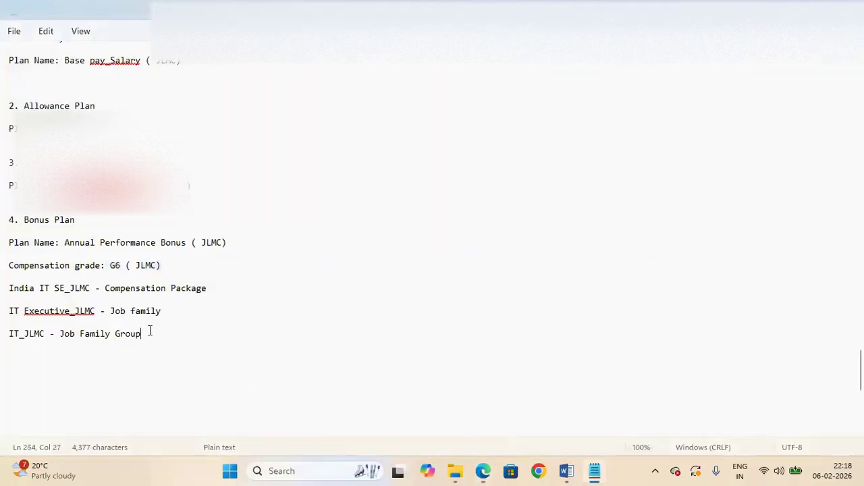
{"action": "key", "text": "Return"}
{"action": "key", "text": "alt+Tab"}
{"action": "triple_click", "coordinate": [181, 284]}
{"action": "key", "text": "ctrl+c"}
{"action": "key", "text": "alt+Tab"}
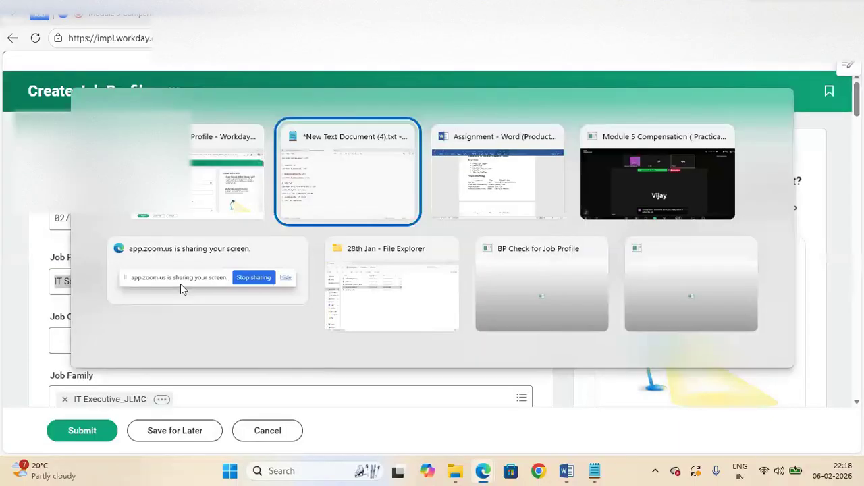
{"action": "left_click", "coordinate": [376, 193]}
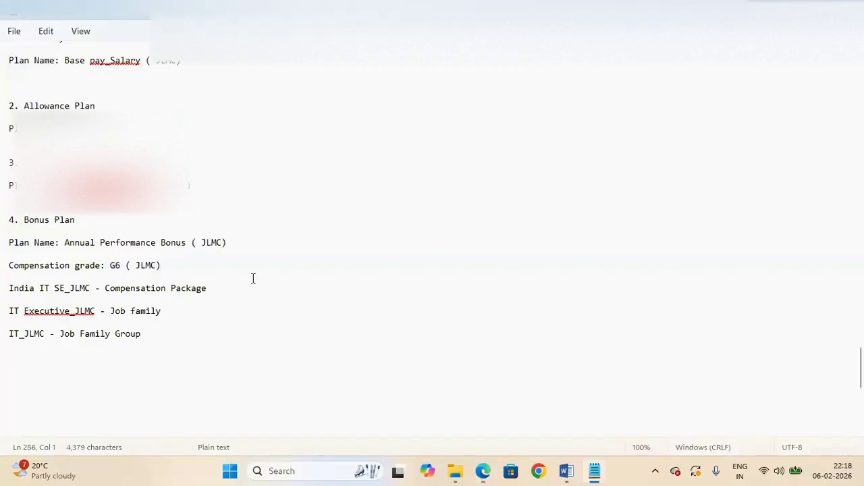
{"action": "key", "text": "ctrl+v"}
{"action": "type", "text": "- J"}
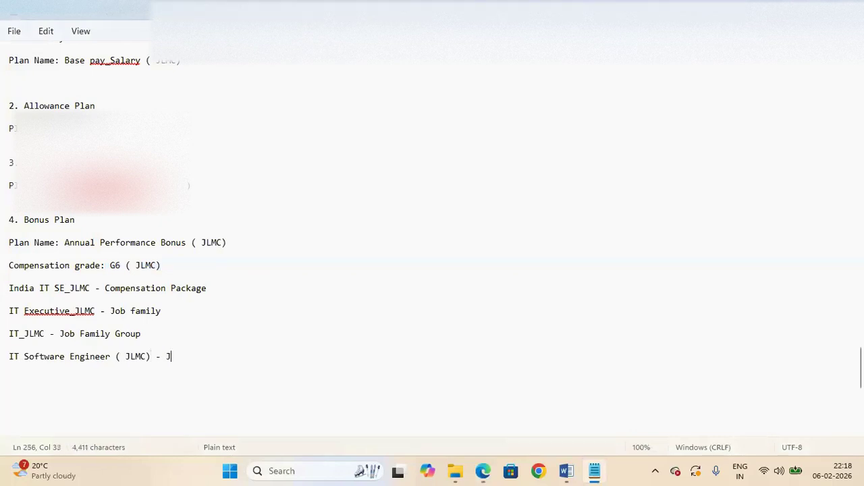
{"action": "type", "text": "ob Profile"}
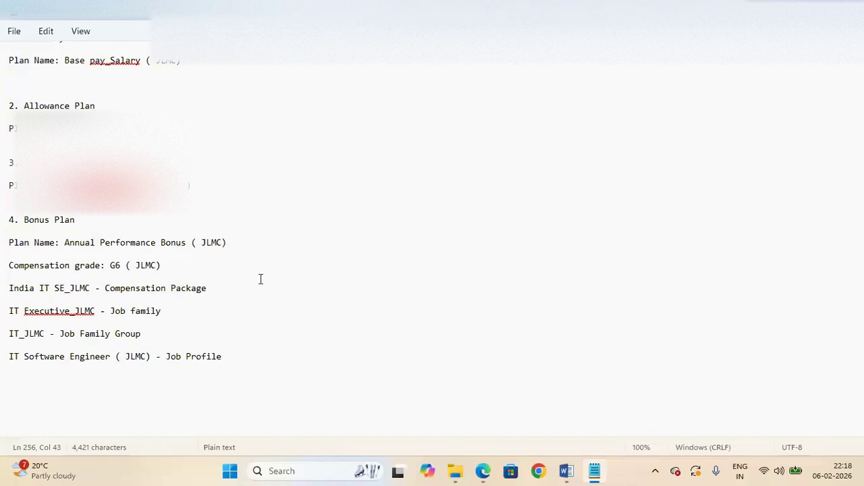
Return to Workday, submit the new job profile and review its process details
{"action": "key", "text": "alt+Tab"}
{"action": "left_click", "coordinate": [82, 432]}
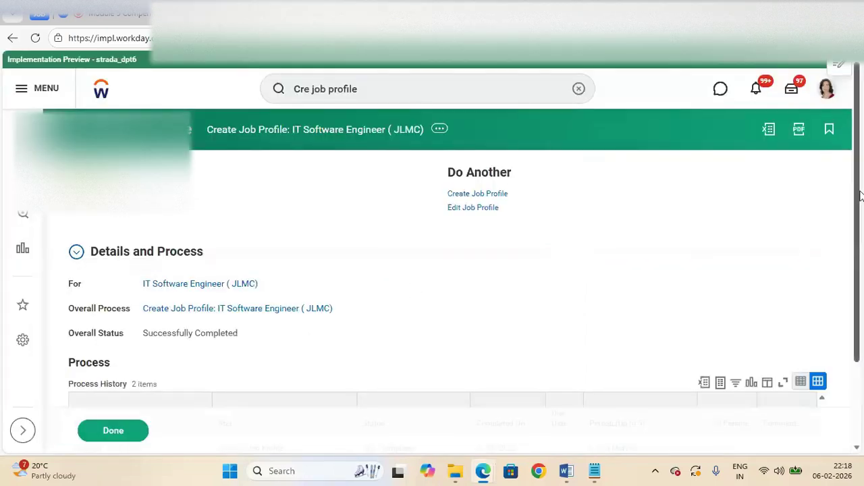
{"action": "scroll", "coordinate": [860, 196], "scroll_direction": "down", "scroll_amount": 2}
{"action": "scroll", "coordinate": [844, 141], "scroll_direction": "up", "scroll_amount": 2}
Search for "Cre job re" and open the Create Job Requisition task
{"action": "left_click", "coordinate": [372, 89]}
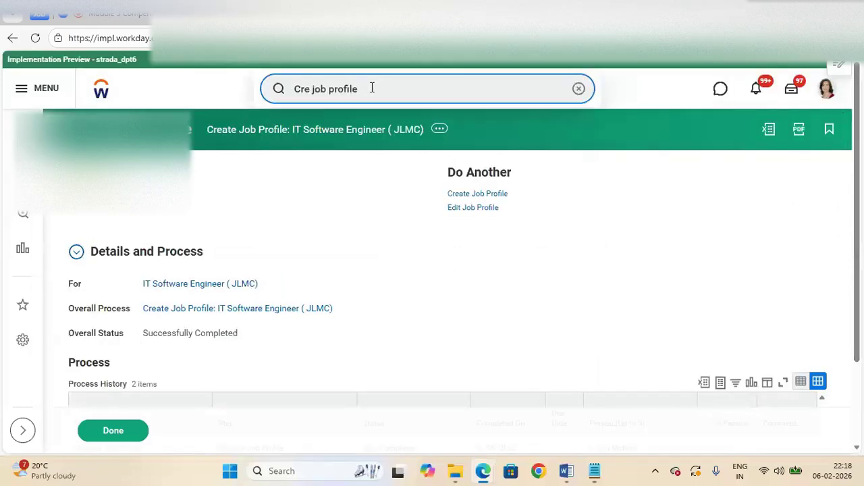
{"action": "left_click", "coordinate": [372, 87]}
{"action": "key", "text": "BackSpace"}
{"action": "key", "text": "BackSpace"}
{"action": "key", "text": "BackSpace"}
{"action": "key", "text": "BackSpace"}
{"action": "key", "text": "BackSpace"}
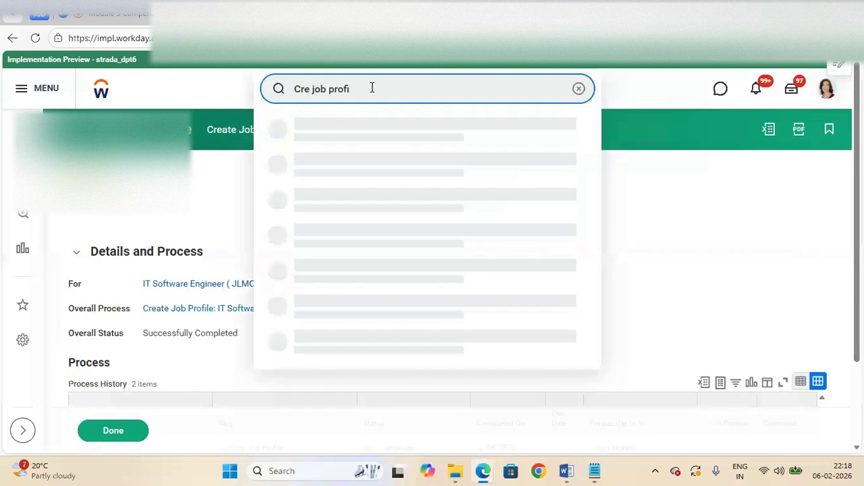
{"action": "key", "text": "BackSpace"}
{"action": "key", "text": "BackSpace"}
{"action": "type", "text": "re"}
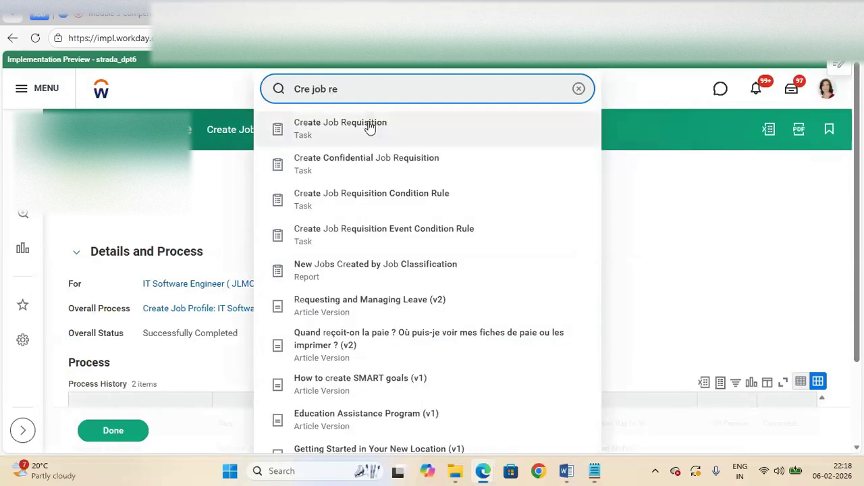
{"action": "left_click", "coordinate": [368, 125]}
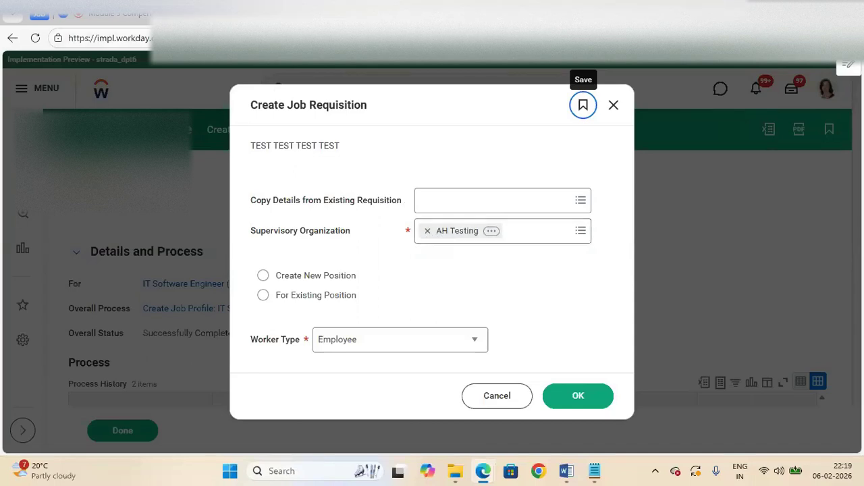
Open the current Workday address in a second browser tab and dismiss the Create Job Requisition dialog there
{"action": "key", "text": "ctrl+t"}
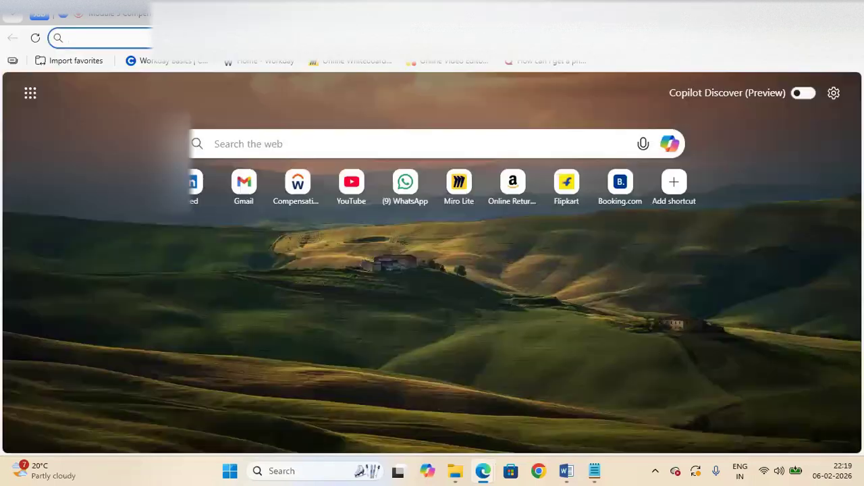
{"action": "key", "text": "ctrl+w"}
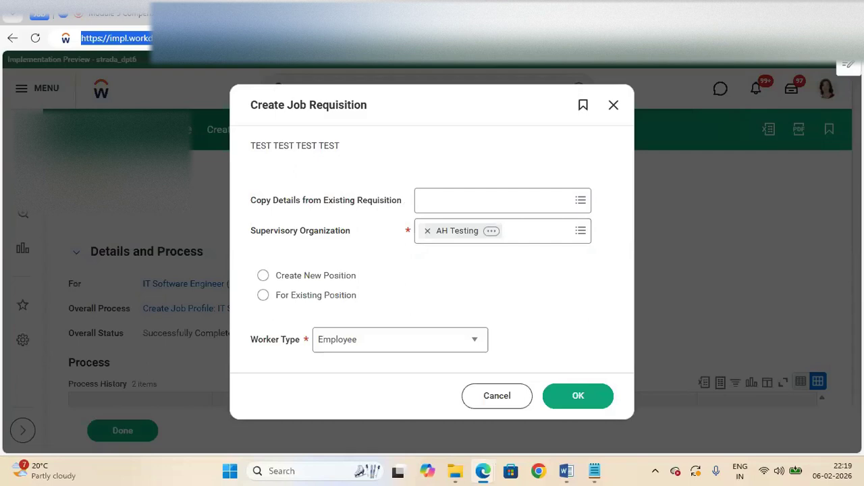
{"action": "key", "text": "ctrl+l"}
{"action": "key", "text": "ctrl+t"}
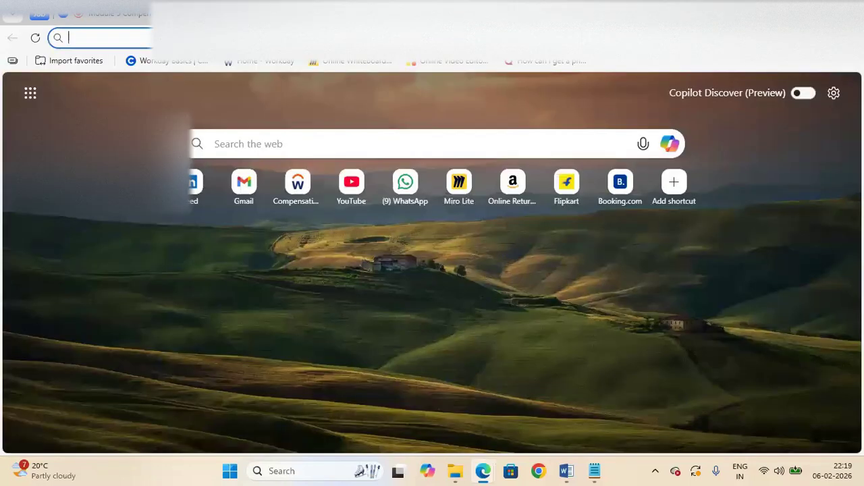
{"action": "type", "text": "https://impl.workday.com/strada_dpt6/d/task/2997$7000.htmld"}
{"action": "key", "text": "Return"}
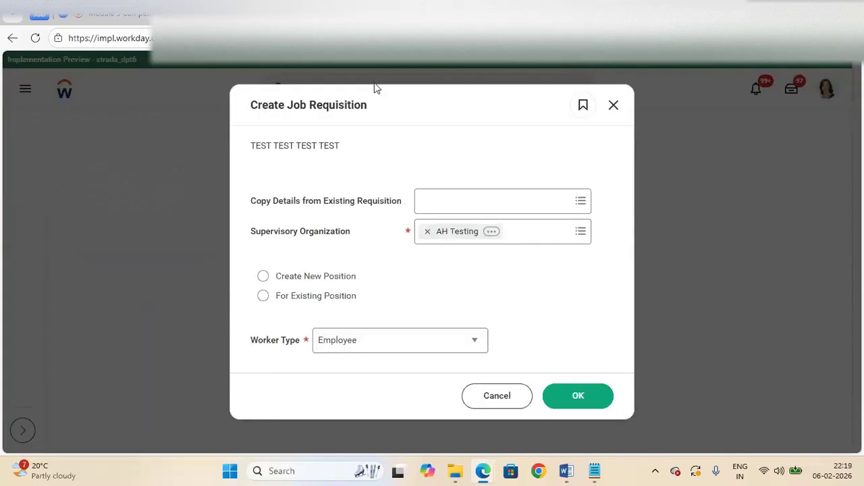
{"action": "left_click", "coordinate": [615, 103]}
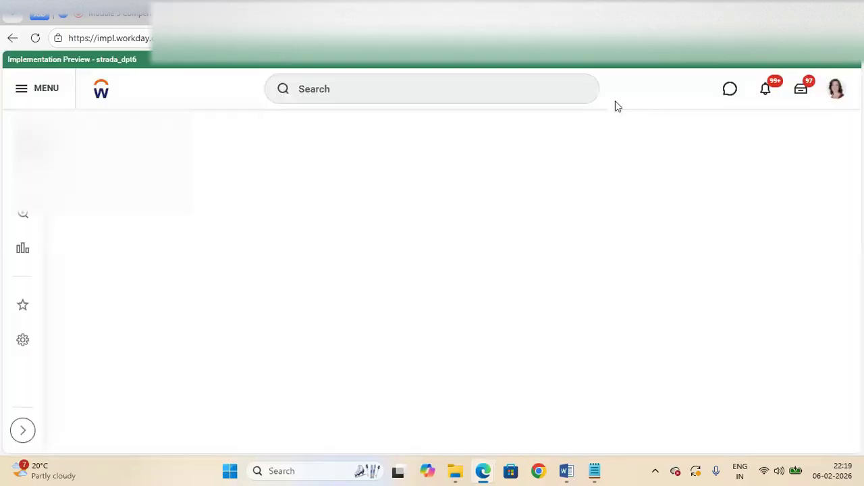
Search for "JLMC", open the JMLC_IT Department supervisory organization and check its staffing model and superior organization
{"action": "left_click", "coordinate": [377, 101]}
{"action": "type", "text": "JLMC"}
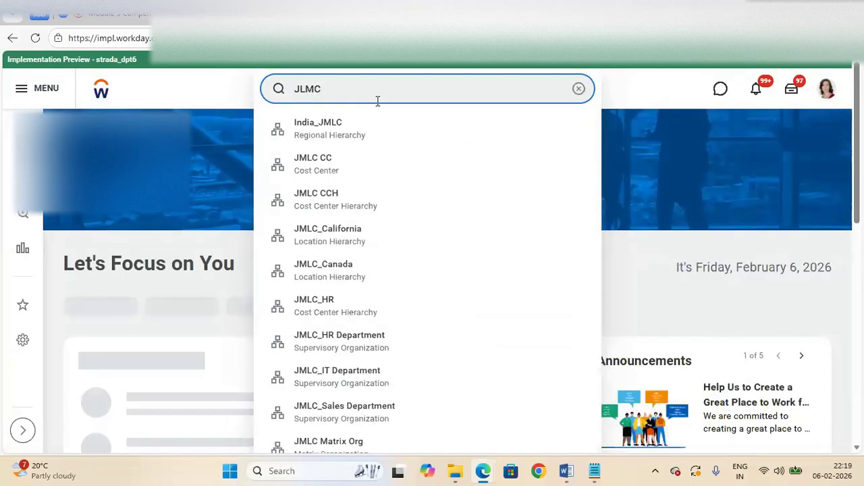
{"action": "left_click", "coordinate": [321, 387]}
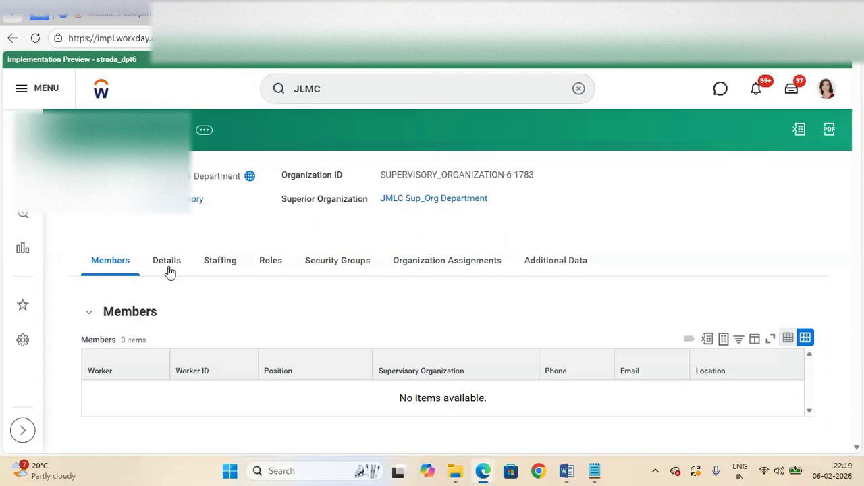
{"action": "left_click", "coordinate": [225, 263]}
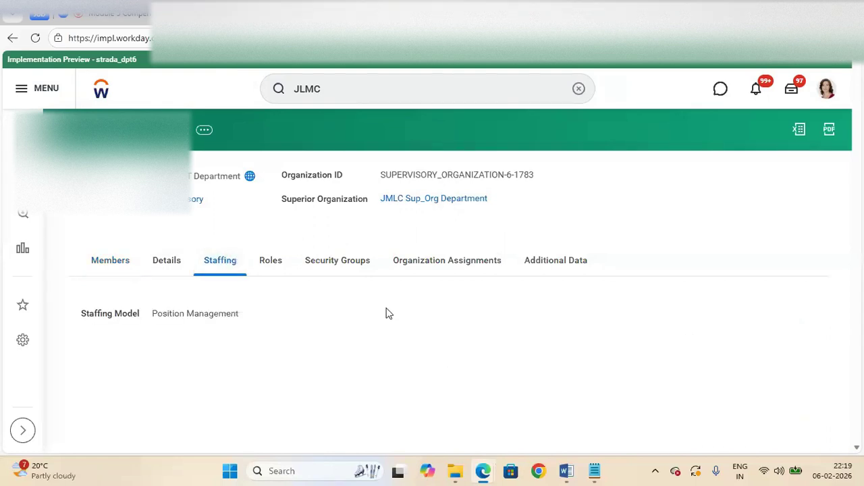
{"action": "left_click", "coordinate": [401, 198]}
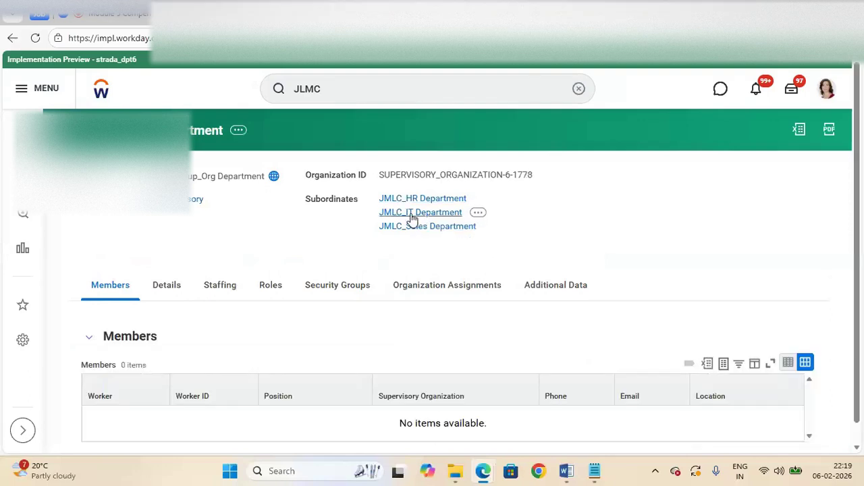
{"action": "left_click", "coordinate": [412, 214]}
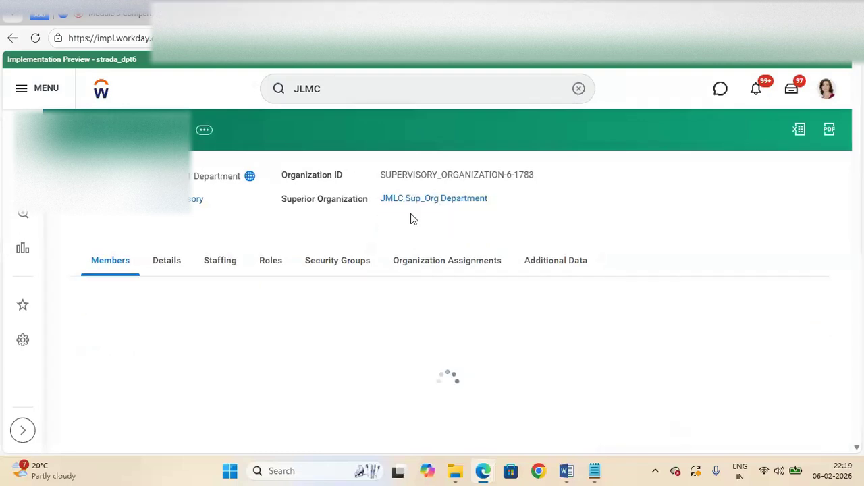
{"action": "left_click", "coordinate": [225, 264]}
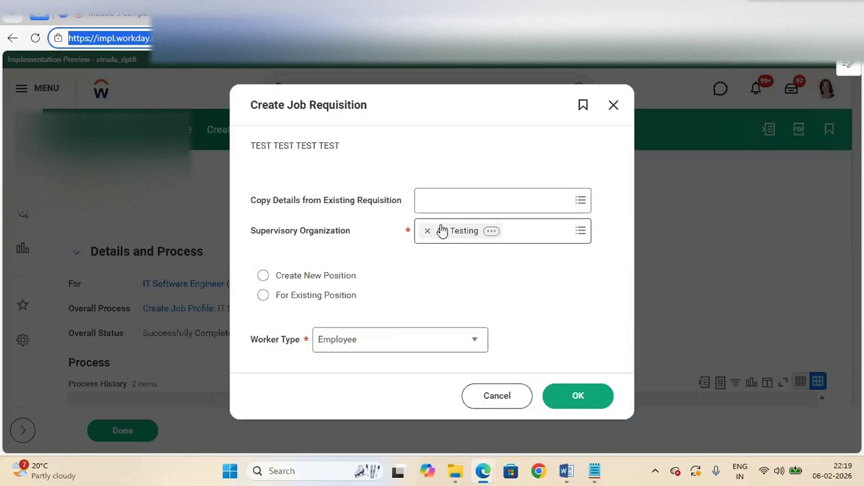
In the original tab's requisition, replace the supervisory organization with JMLC_IT Department, choose Create New Position and confirm
{"action": "left_click", "coordinate": [427, 231]}
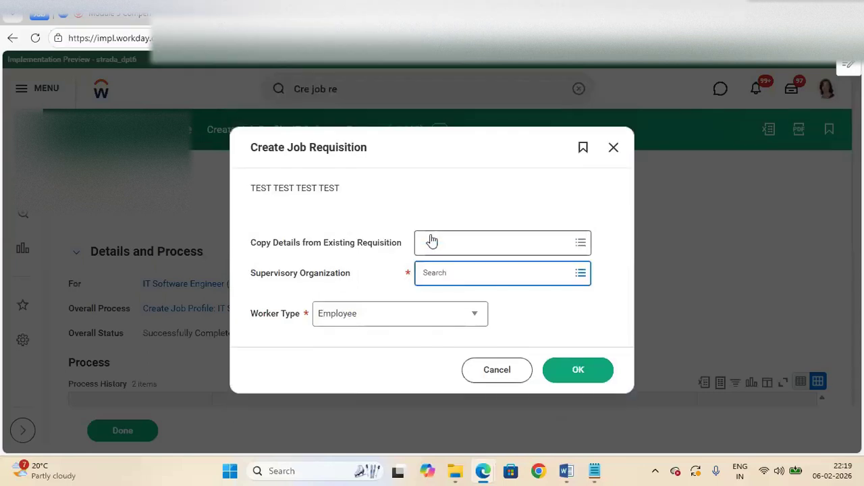
{"action": "type", "text": "JLMC IT"}
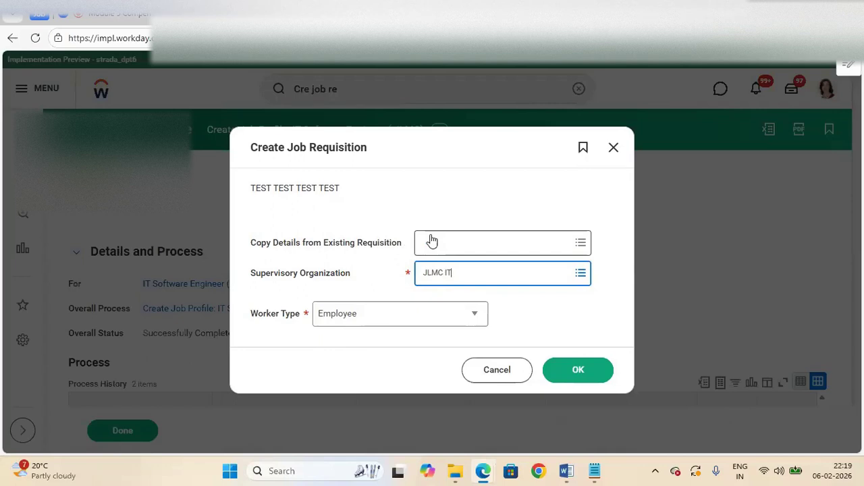
{"action": "key", "text": "Return"}
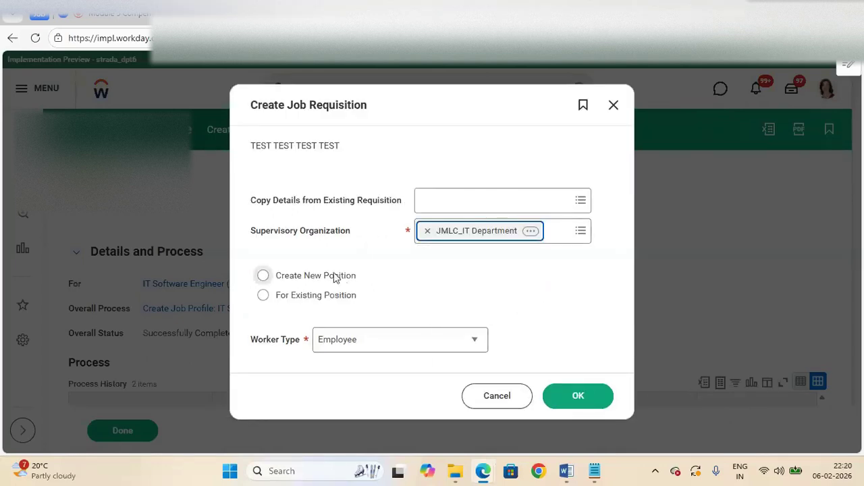
{"action": "left_click", "coordinate": [264, 276]}
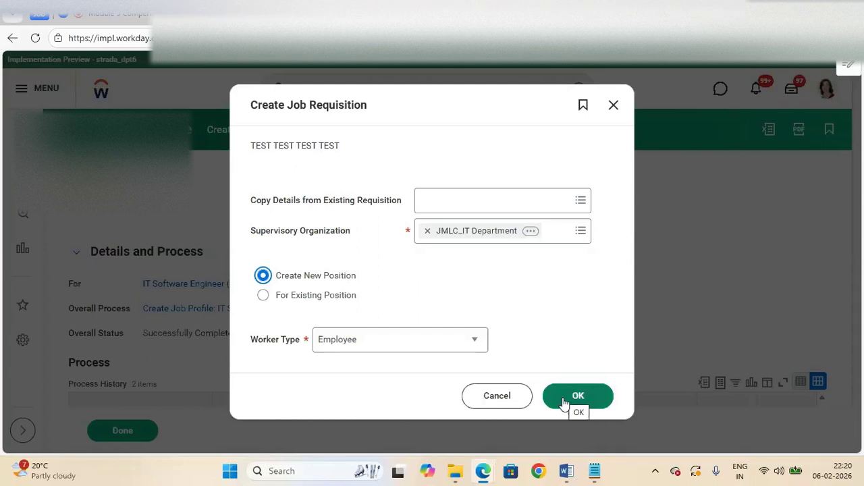
{"action": "left_click", "coordinate": [563, 398]}
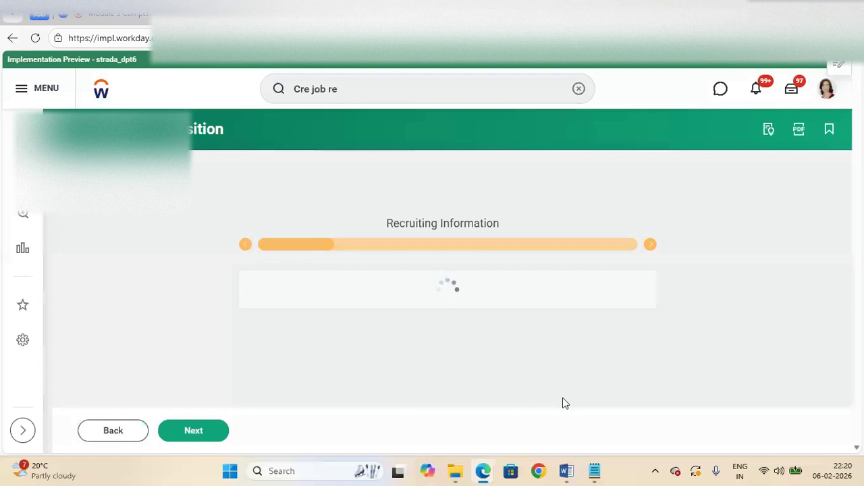
Dismiss the job openings pop-up and set the recruiting reason to "New position > Previously approved staff addition"
{"action": "left_click_drag", "start_coordinate": [859, 133], "coordinate": [859, 153]}
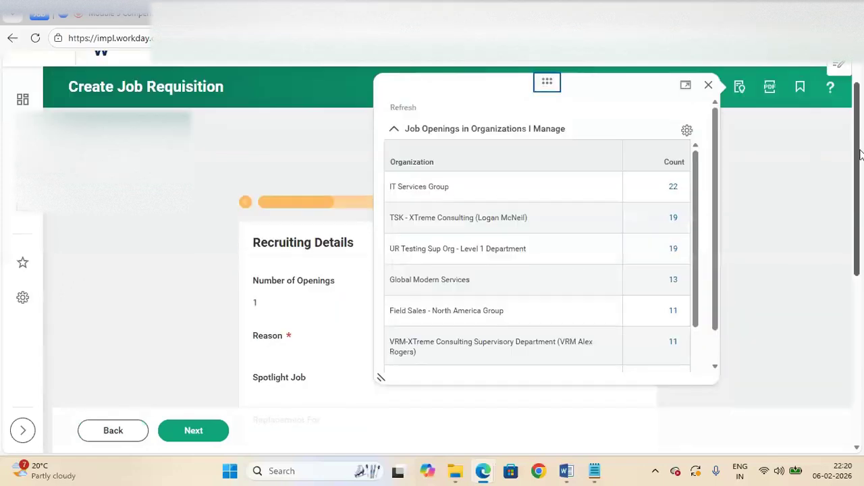
{"action": "left_click", "coordinate": [709, 86]}
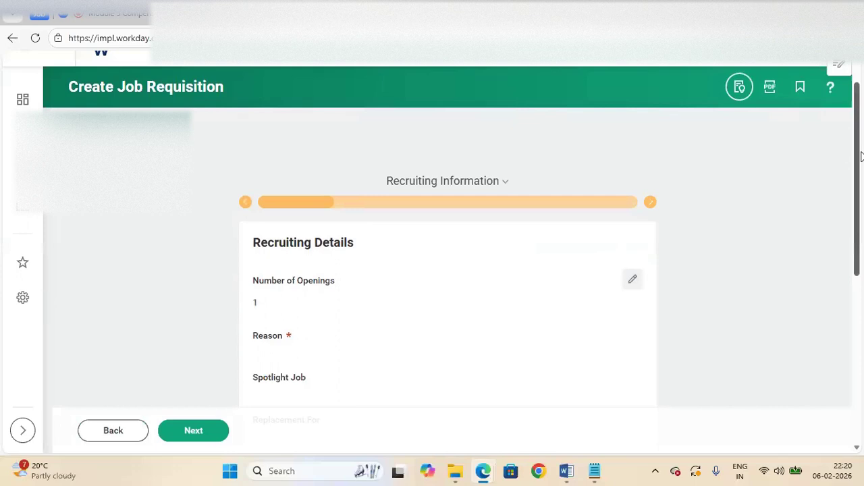
{"action": "scroll", "coordinate": [633, 237], "scroll_direction": "down", "scroll_amount": 1}
{"action": "left_click", "coordinate": [633, 197]}
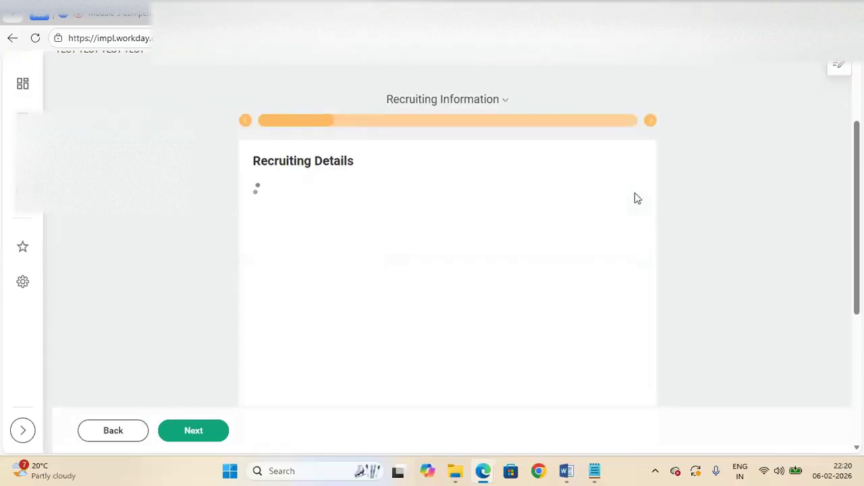
{"action": "left_click", "coordinate": [299, 288]}
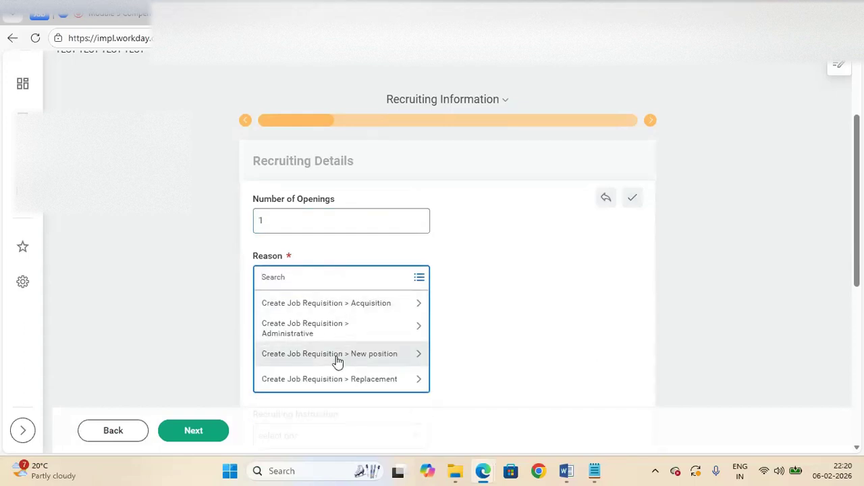
{"action": "left_click", "coordinate": [338, 361]}
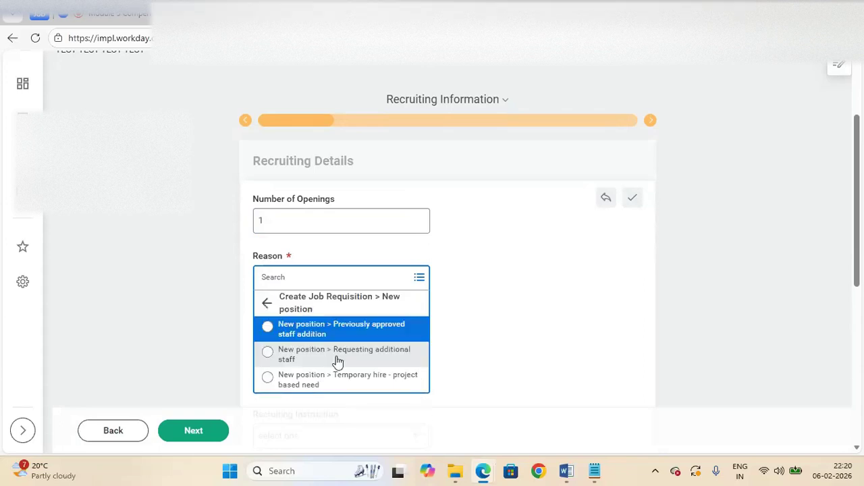
{"action": "left_click", "coordinate": [270, 328]}
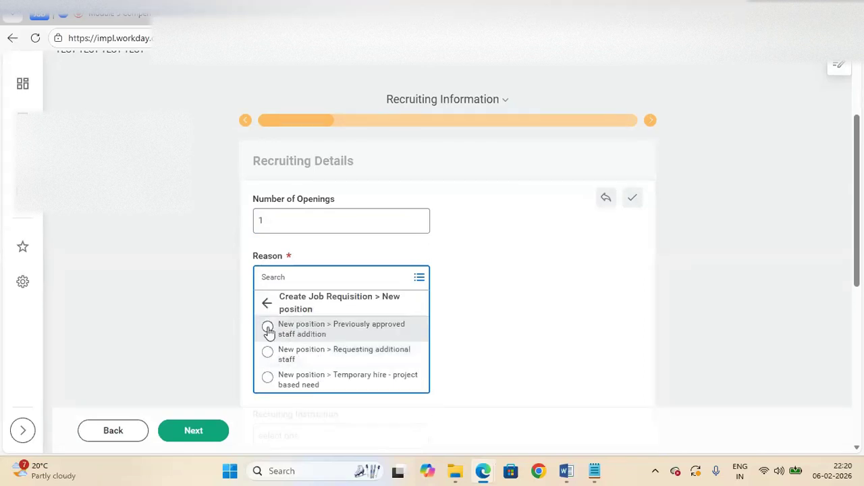
{"action": "left_click", "coordinate": [269, 330]}
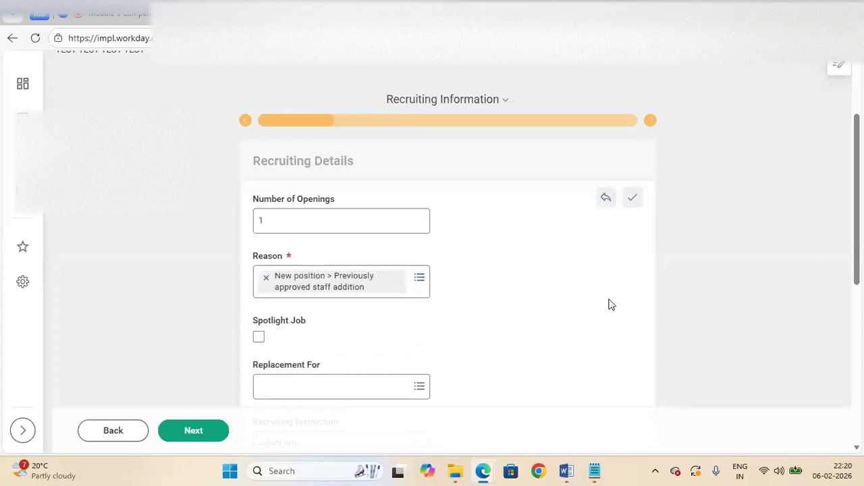
Set both the Recruiting Start Date and the Target Hire Date to 02/05/2026 and continue to the Job section
{"action": "left_click_drag", "start_coordinate": [856, 243], "coordinate": [854, 348]}
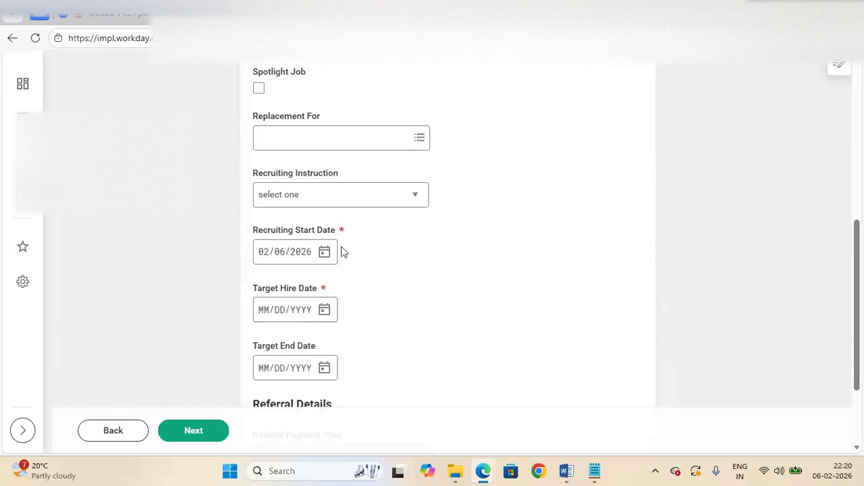
{"action": "left_click", "coordinate": [324, 252]}
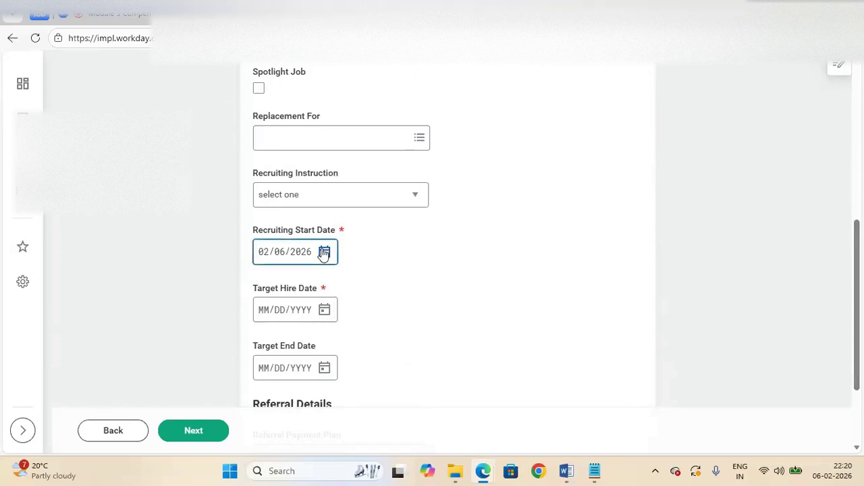
{"action": "left_click", "coordinate": [487, 299]}
{"action": "left_click", "coordinate": [325, 310]}
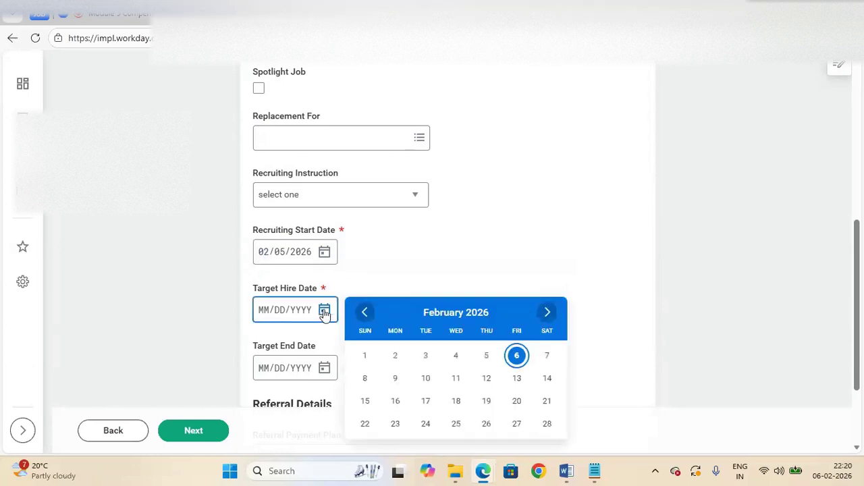
{"action": "left_click", "coordinate": [486, 356]}
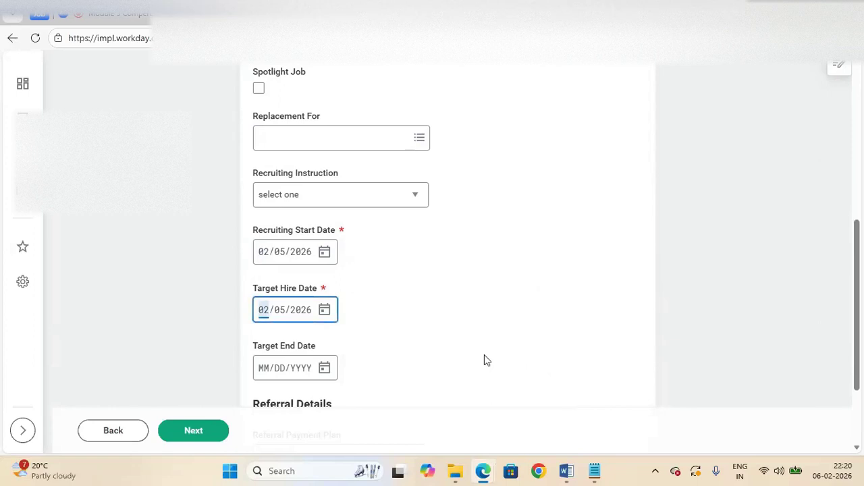
{"action": "left_click", "coordinate": [532, 345]}
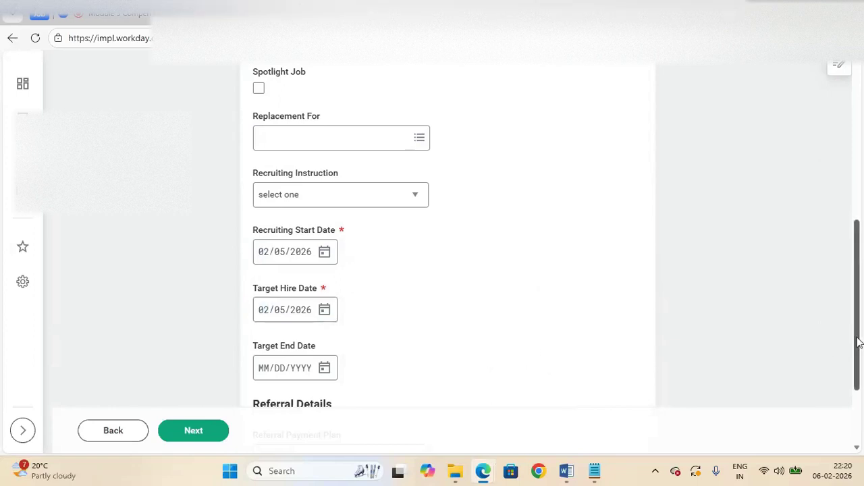
{"action": "left_click_drag", "start_coordinate": [859, 343], "coordinate": [861, 395]}
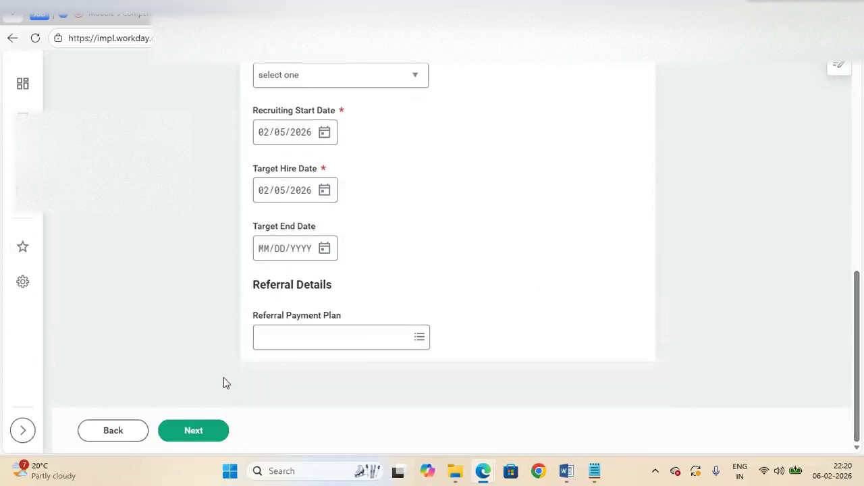
{"action": "left_click", "coordinate": [196, 432]}
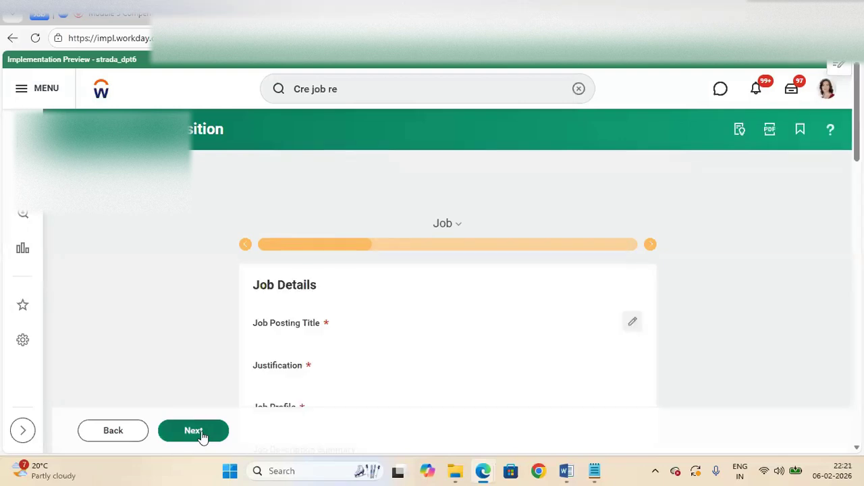
Copy "IT Software Engineer ( JLMC)" from the text notes into the requisition's Job Posting Title
{"action": "scroll", "coordinate": [738, 187], "scroll_direction": "down", "scroll_amount": 3}
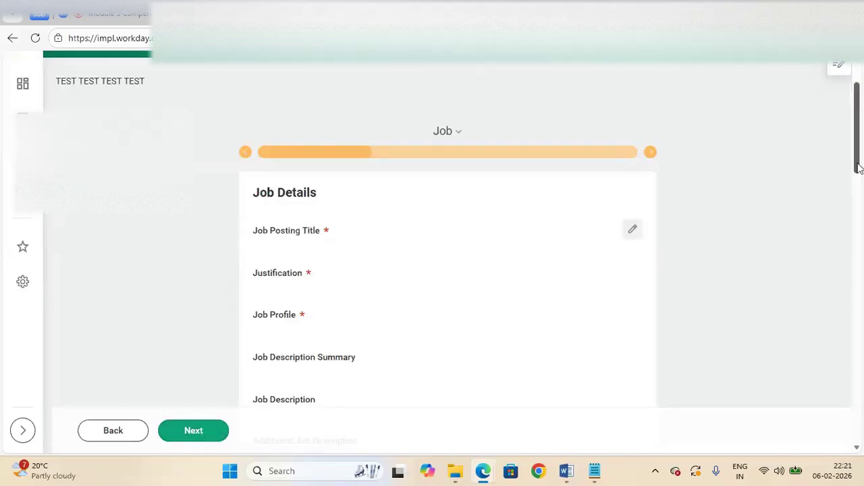
{"action": "left_click", "coordinate": [633, 177]}
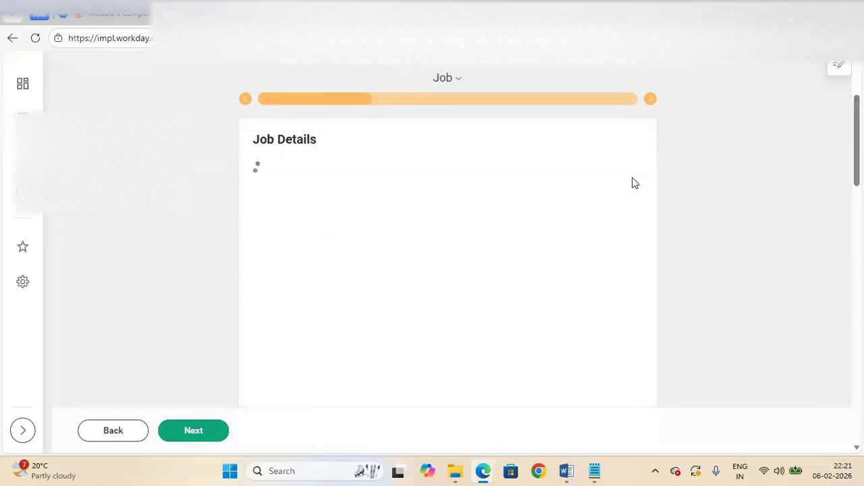
{"action": "mouse_move", "coordinate": [593, 470]}
{"action": "left_click", "coordinate": [577, 380]}
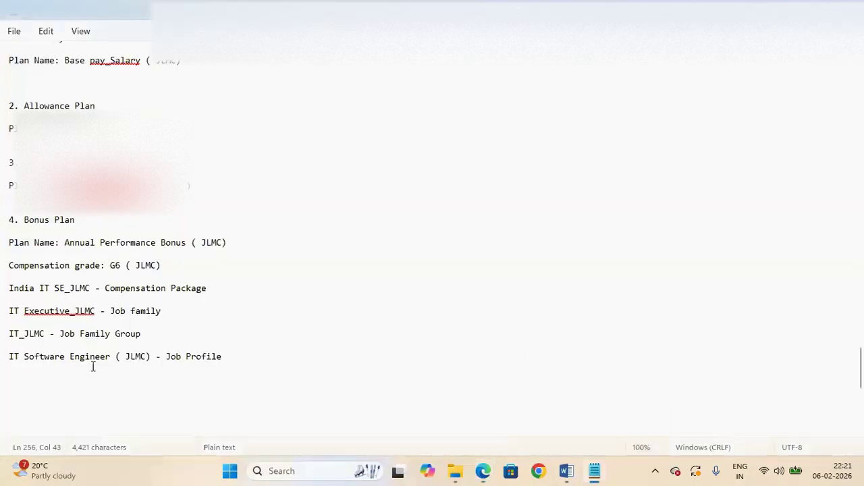
{"action": "left_click_drag", "start_coordinate": [150, 358], "coordinate": [8, 356]}
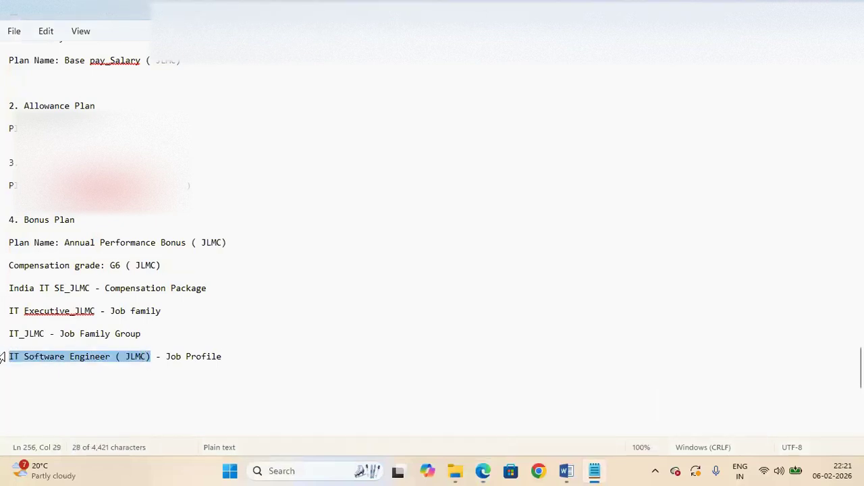
{"action": "key", "text": "alt+Tab"}
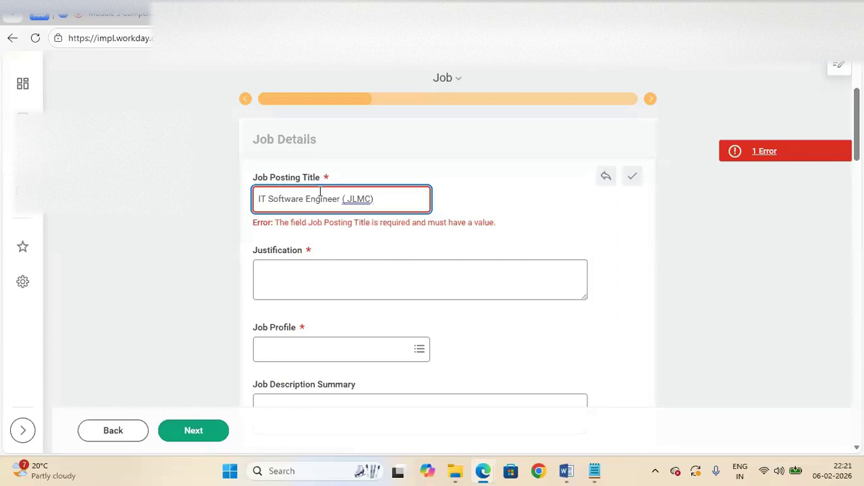
Extend the Job Posting Title to "IT Software Engineer ( JLMC) Job req"
{"action": "key", "text": "alt+Tab"}
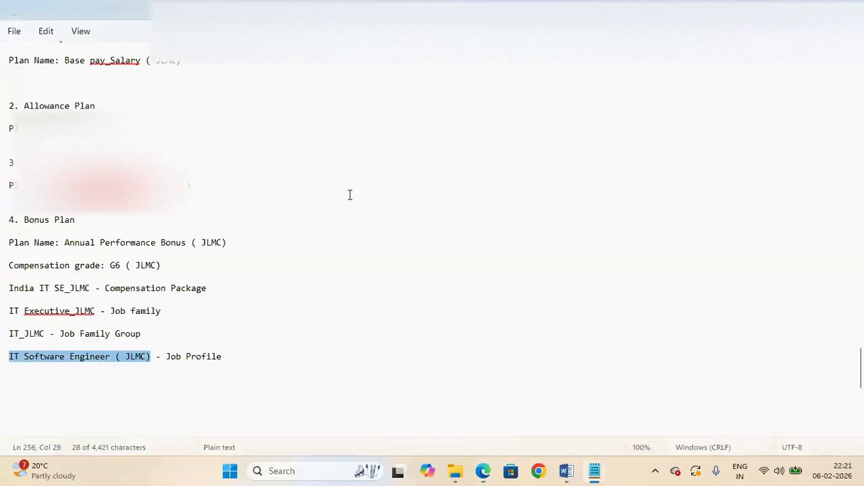
{"action": "key", "text": "alt+Tab"}
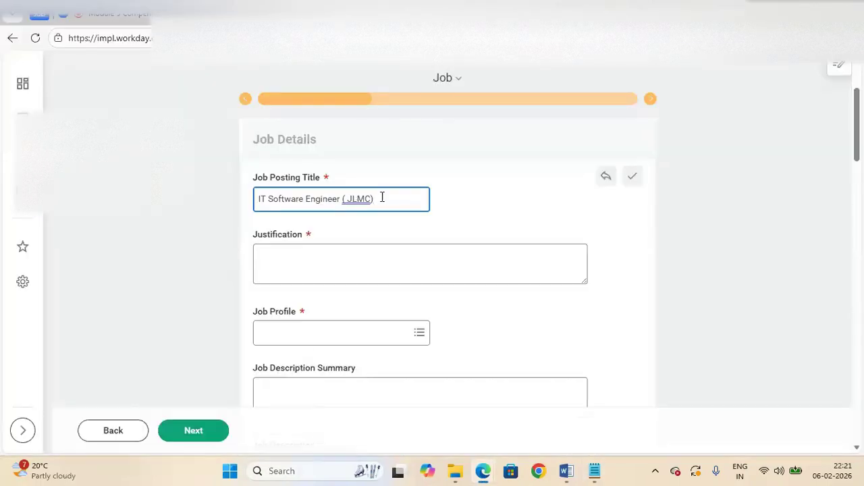
{"action": "type", "text": "Ja"}
{"action": "type", "text": "b"}
{"action": "type", "text": " reg"}
{"action": "type", "text": "q"}
Copy the full job posting title onto a new line under the job profile entry in the text notes, labelled "- Job Requisition"
{"action": "left_click_drag", "start_coordinate": [412, 200], "coordinate": [214, 197]}
{"action": "key", "text": "ctrl+c"}
{"action": "left_click", "coordinate": [214, 197]}
{"action": "key", "text": "alt+Tab"}
{"action": "left_click", "coordinate": [229, 356]}
{"action": "key", "text": "Return"}
{"action": "key", "text": "ctrl+v"}
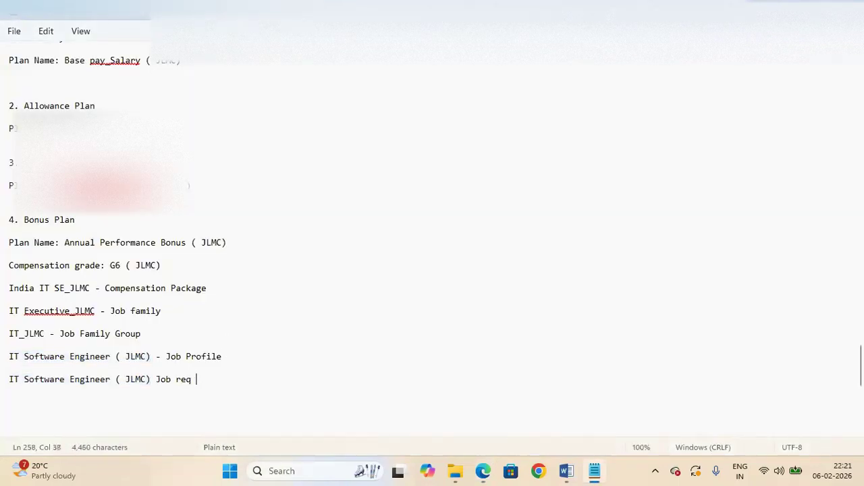
{"action": "type", "text": "- Job Requisition"}
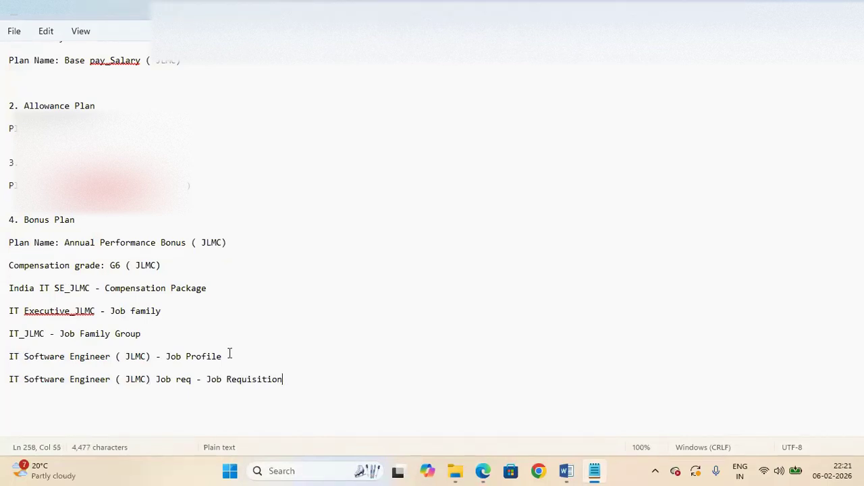
Return to the requisition in Workday and enter "New project" as the Justification
{"action": "key", "text": "alt+Tab"}
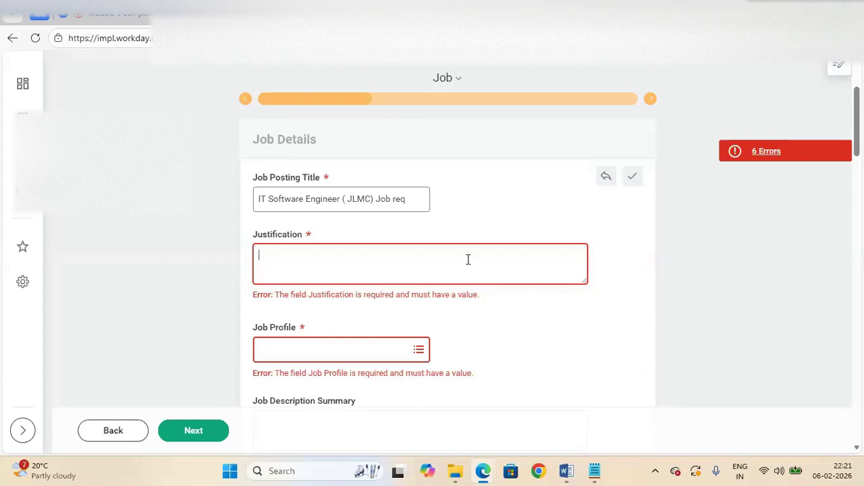
{"action": "type", "text": "N"}
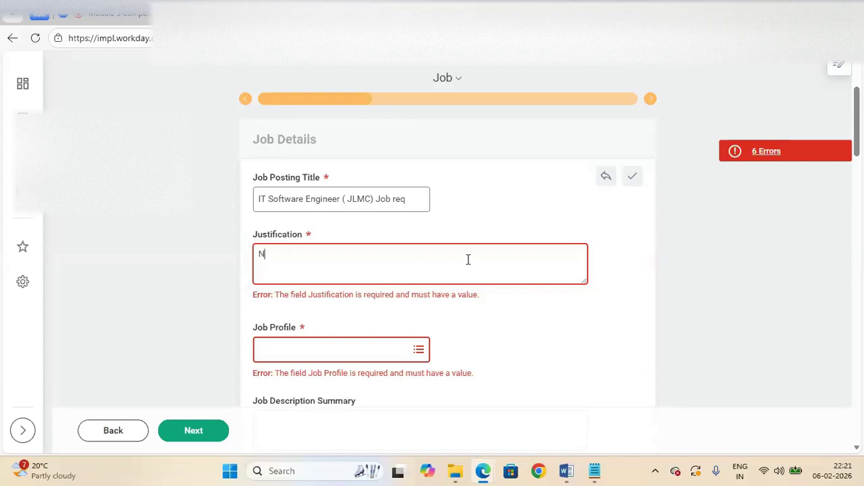
{"action": "type", "text": "ew project"}
{"action": "left_click", "coordinate": [531, 321]}
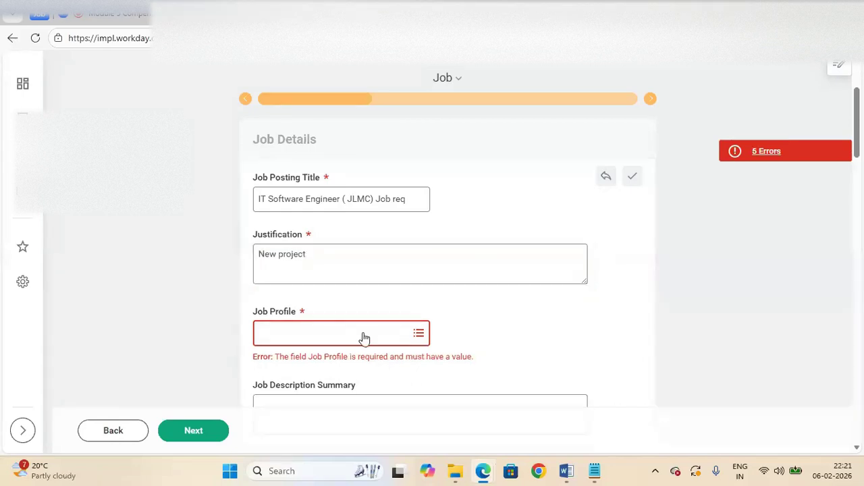
Look up IT_JLMC from the text notes in the Job Profile field to assign the IT Software Engineer ( JLMC) profile
{"action": "scroll", "coordinate": [855, 152], "scroll_direction": "down", "scroll_amount": 1}
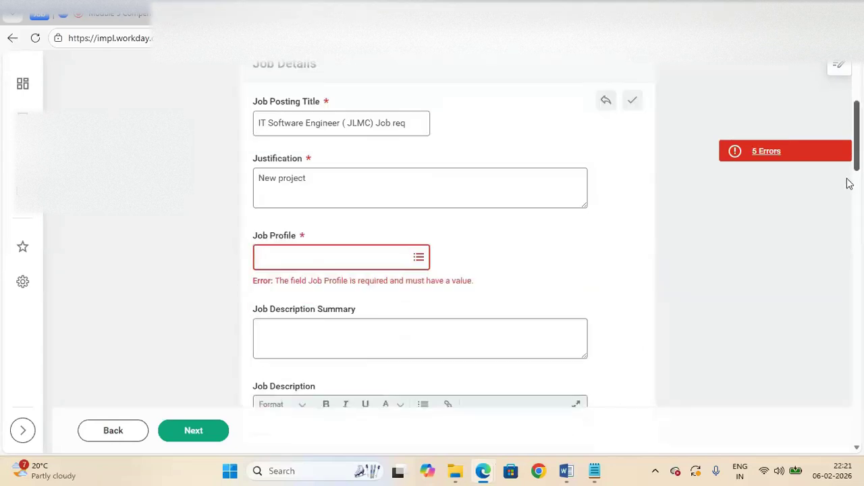
{"action": "mouse_move", "coordinate": [599, 470]}
{"action": "left_click", "coordinate": [561, 394]}
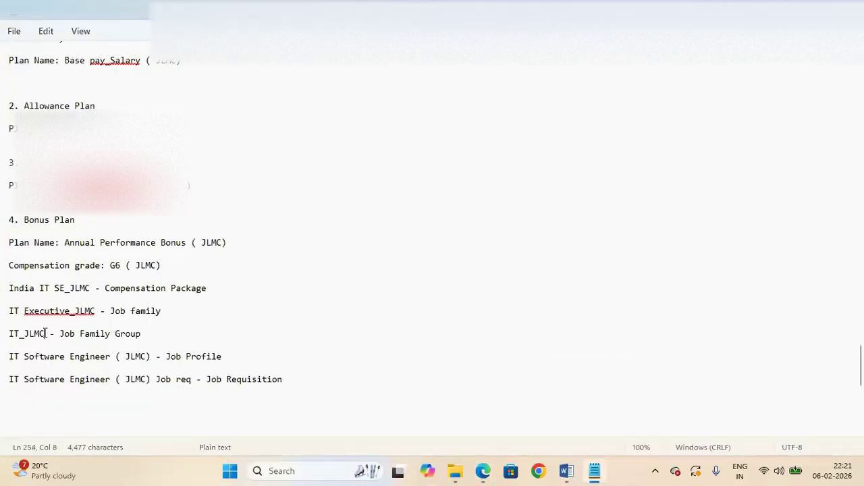
{"action": "left_click_drag", "start_coordinate": [45, 333], "coordinate": [1, 336]}
{"action": "key", "text": "alt+Tab"}
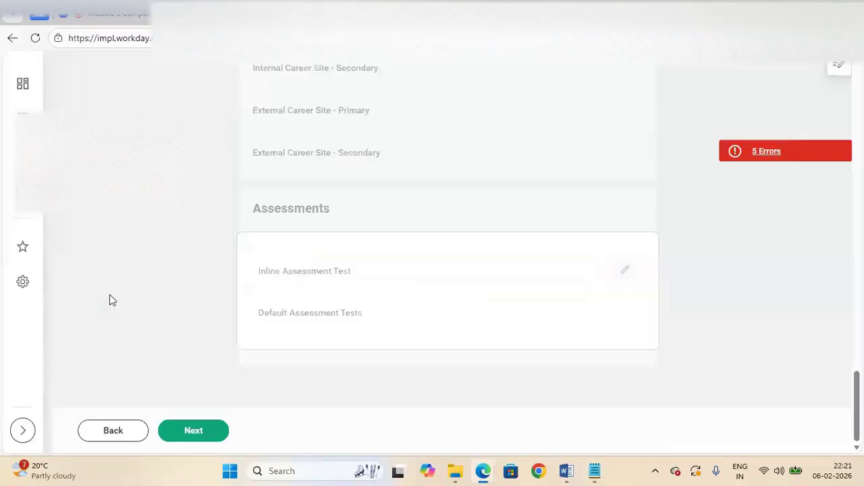
{"action": "left_click_drag", "start_coordinate": [856, 398], "coordinate": [860, 197]}
{"action": "scroll", "coordinate": [362, 198], "scroll_direction": "up", "scroll_amount": 3}
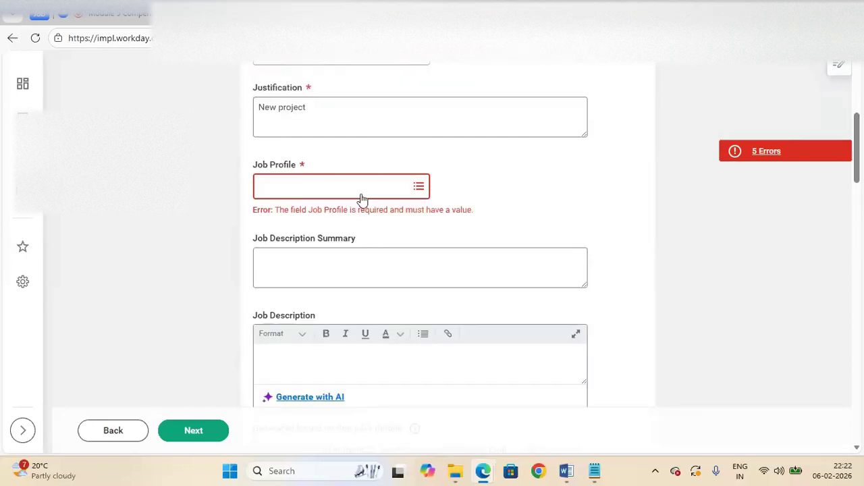
{"action": "left_click", "coordinate": [362, 195]}
{"action": "type", "text": "IT_JLMC"}
{"action": "key", "text": "Return"}
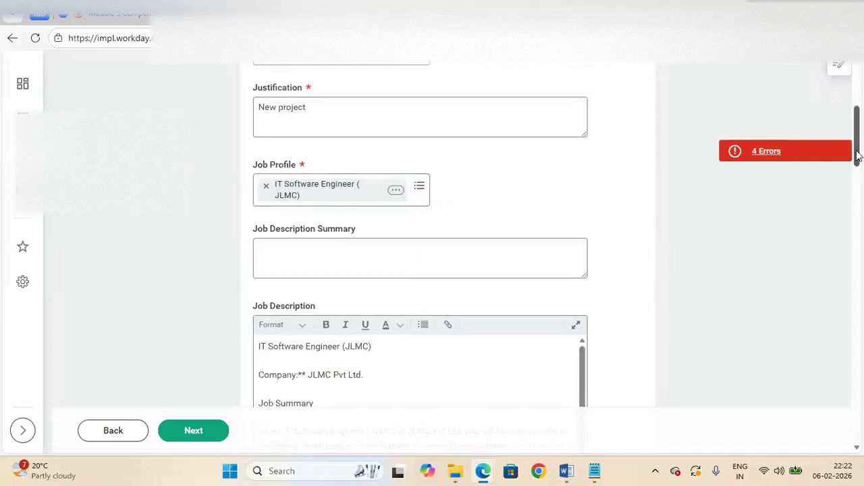
Set the Worker Sub-Type to Regular from the country list for India
{"action": "scroll", "coordinate": [858, 181], "scroll_direction": "down", "scroll_amount": 3}
{"action": "left_click_drag", "start_coordinate": [859, 181], "coordinate": [858, 280]}
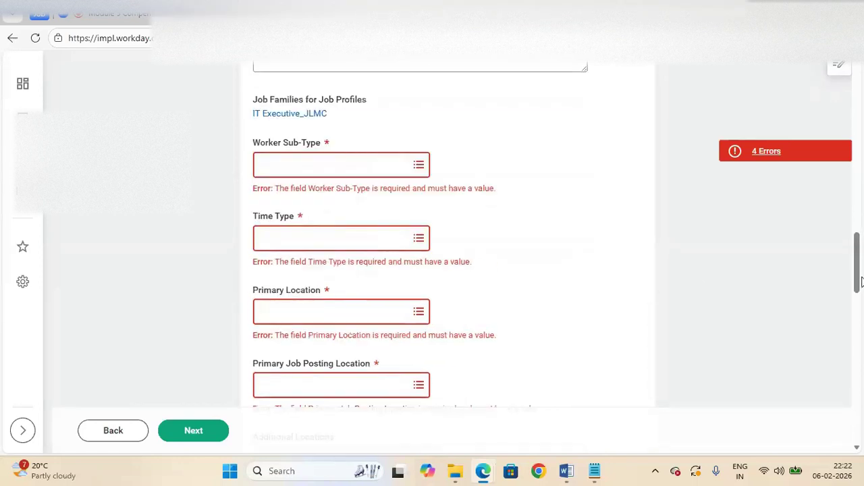
{"action": "left_click", "coordinate": [341, 168]}
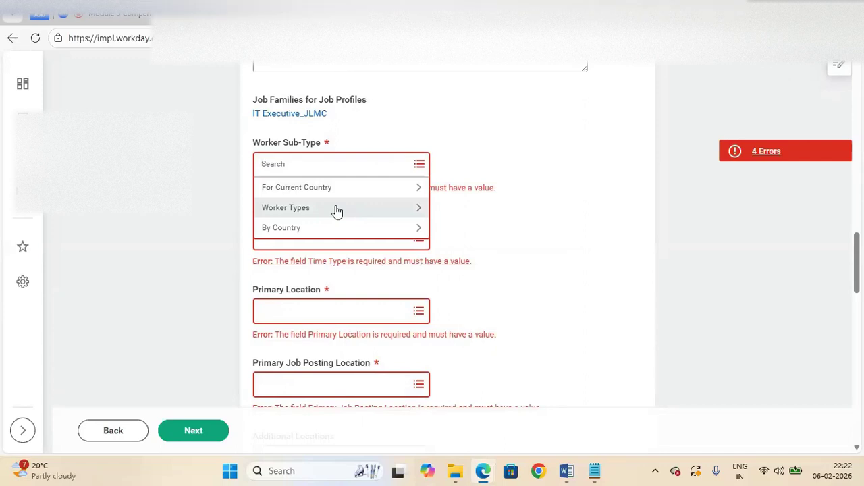
{"action": "left_click", "coordinate": [334, 230]}
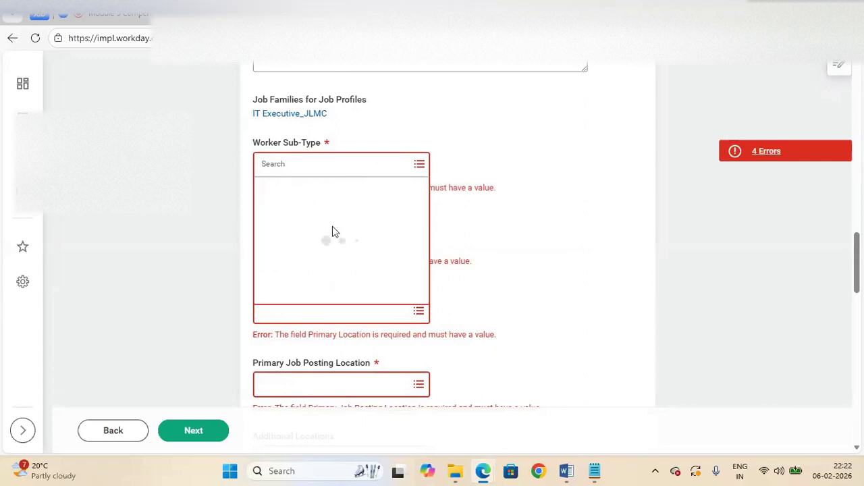
{"action": "left_click", "coordinate": [319, 163]}
{"action": "type", "text": "India"}
{"action": "key", "text": "Return"}
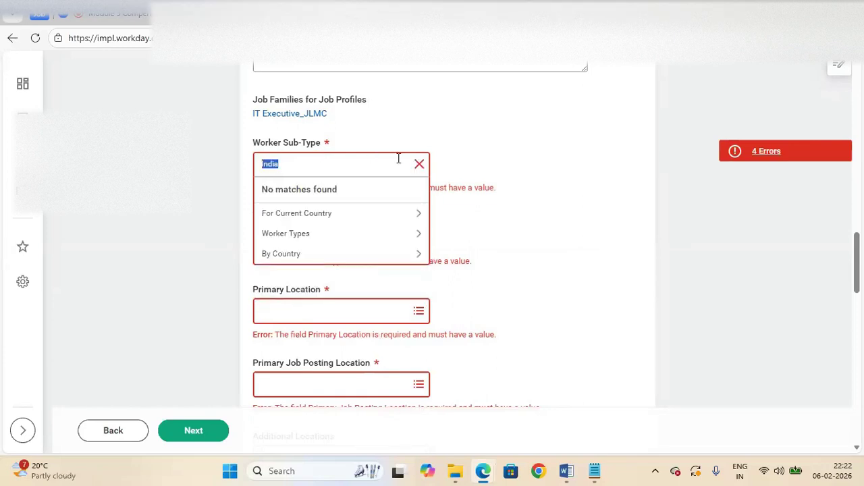
{"action": "left_click", "coordinate": [318, 252]}
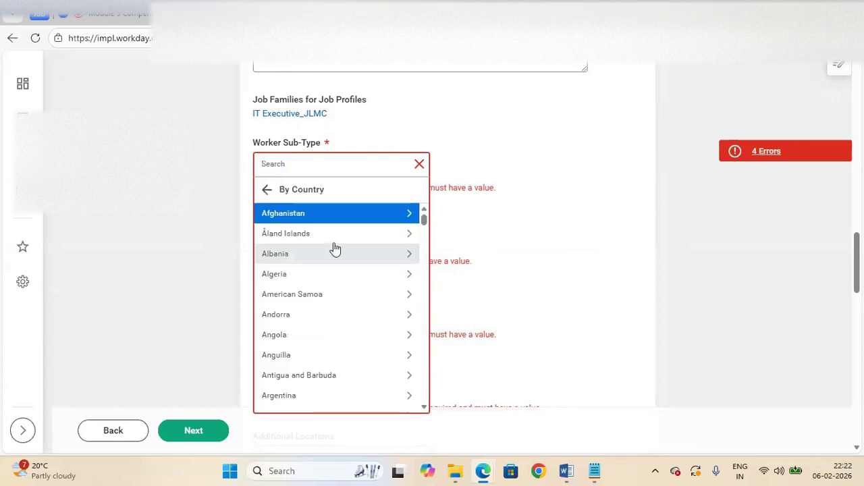
{"action": "left_click_drag", "start_coordinate": [425, 220], "coordinate": [427, 331]}
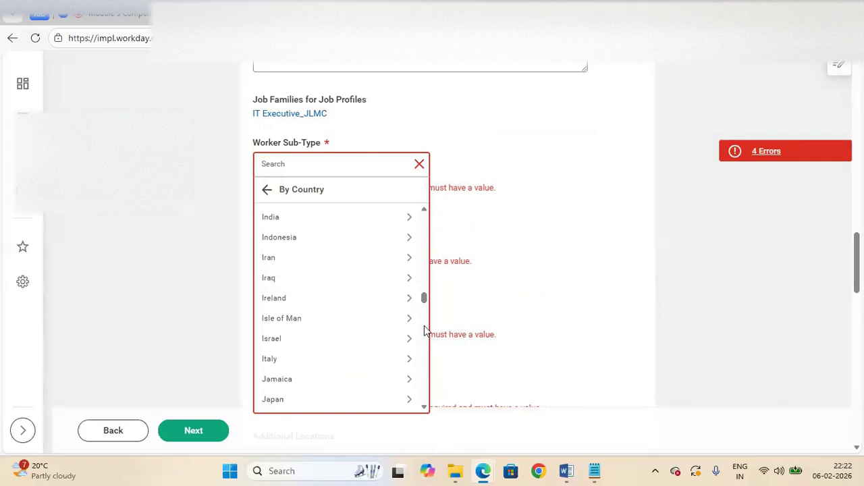
{"action": "left_click", "coordinate": [304, 223]}
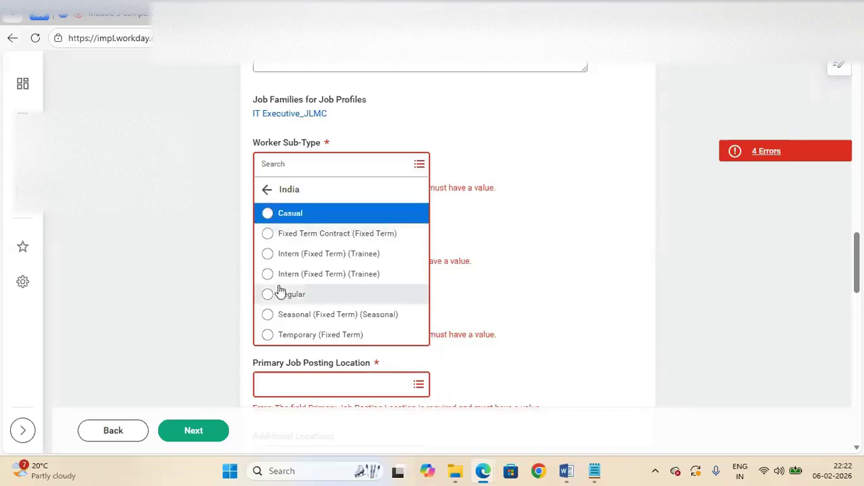
{"action": "left_click", "coordinate": [268, 294]}
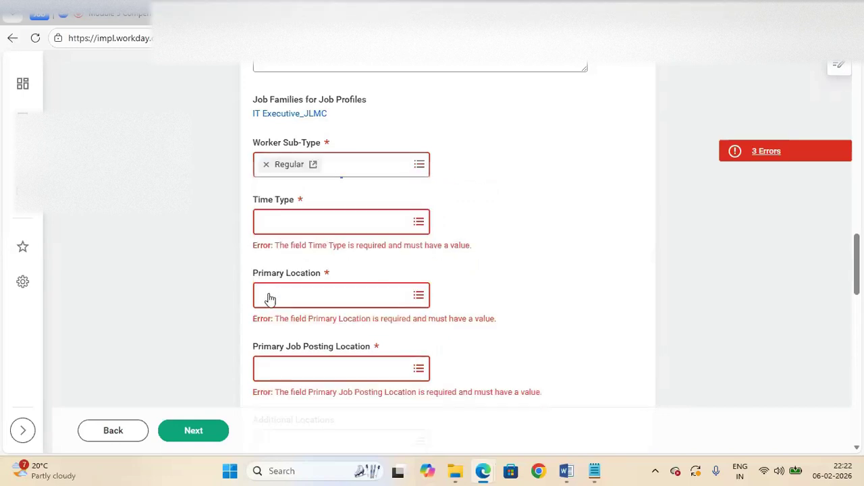
Set the requisition's Time Type to Full time
{"action": "left_click", "coordinate": [362, 224]}
{"action": "type", "text": "Full ti"}
{"action": "type", "text": "me"}
{"action": "key", "text": "Return"}
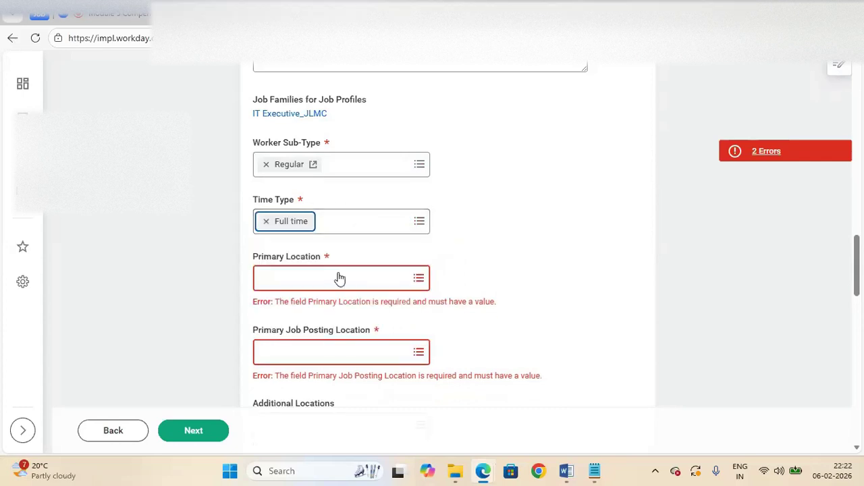
Search the Primary Location for India and select the location named India
{"action": "left_click", "coordinate": [340, 277]}
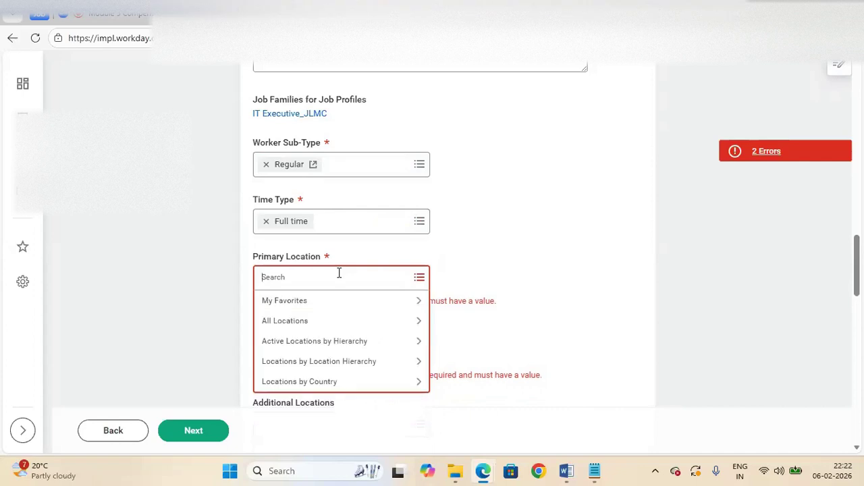
{"action": "type", "text": "India"}
{"action": "key", "text": "Return"}
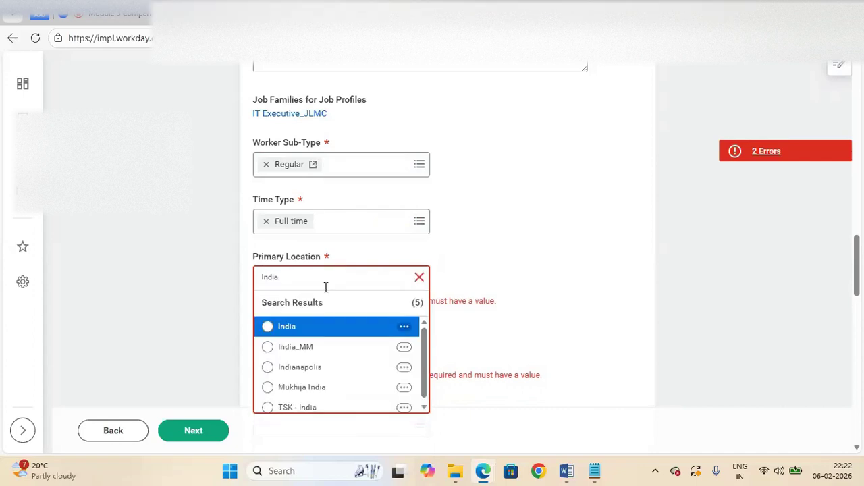
{"action": "left_click", "coordinate": [268, 327]}
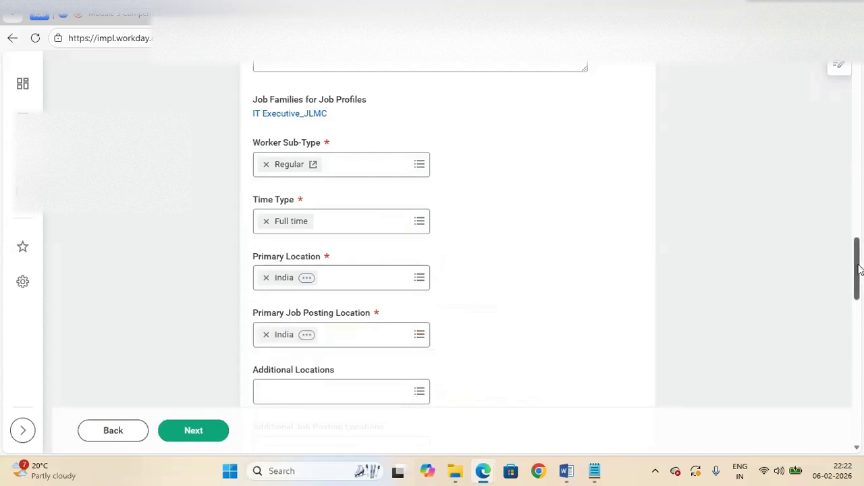
Review the remaining Job details and continue through the Skills and Qualifications sections to Organizations without adding entries
{"action": "left_click_drag", "start_coordinate": [860, 269], "coordinate": [862, 289]}
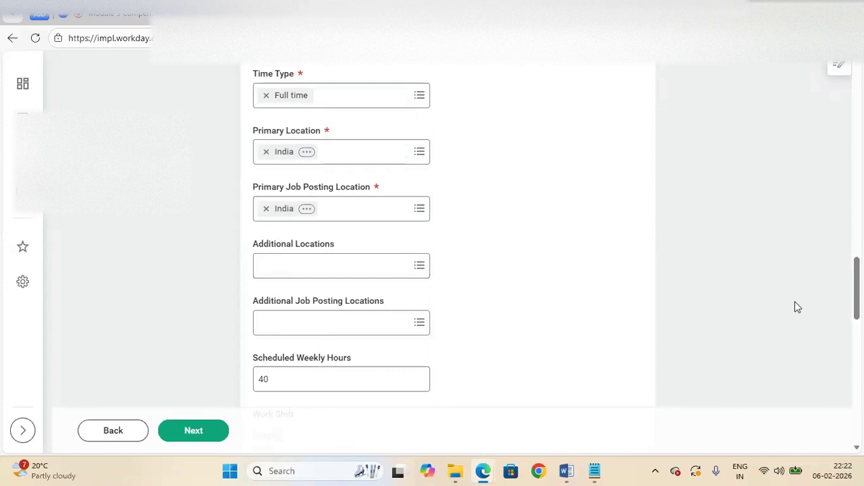
{"action": "scroll", "coordinate": [860, 297], "scroll_direction": "down", "scroll_amount": 2}
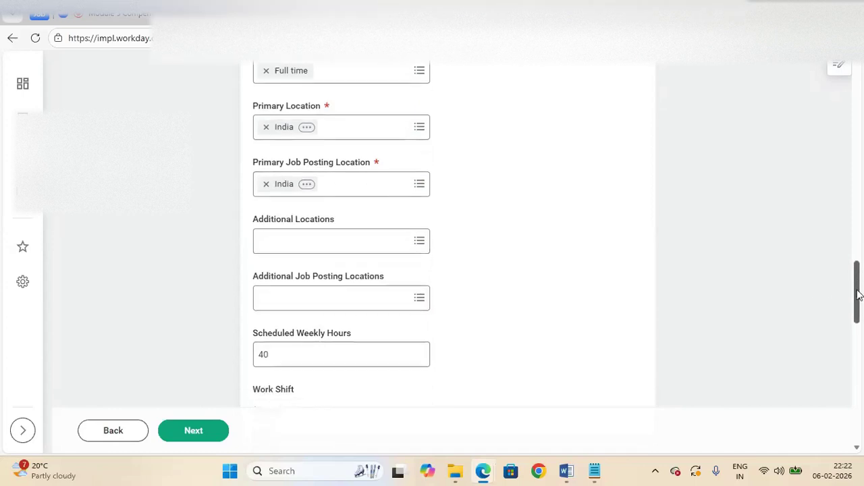
{"action": "left_click_drag", "start_coordinate": [862, 313], "coordinate": [839, 355]}
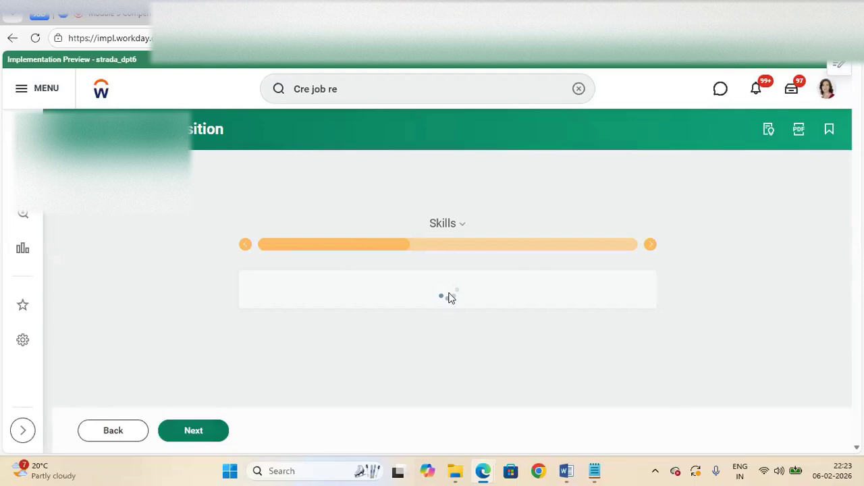
{"action": "mouse_move", "coordinate": [860, 122]}
{"action": "left_mouse_down"}
{"action": "mouse_move", "coordinate": [863, 338]}
{"action": "mouse_move", "coordinate": [863, 105]}
{"action": "left_mouse_up"}
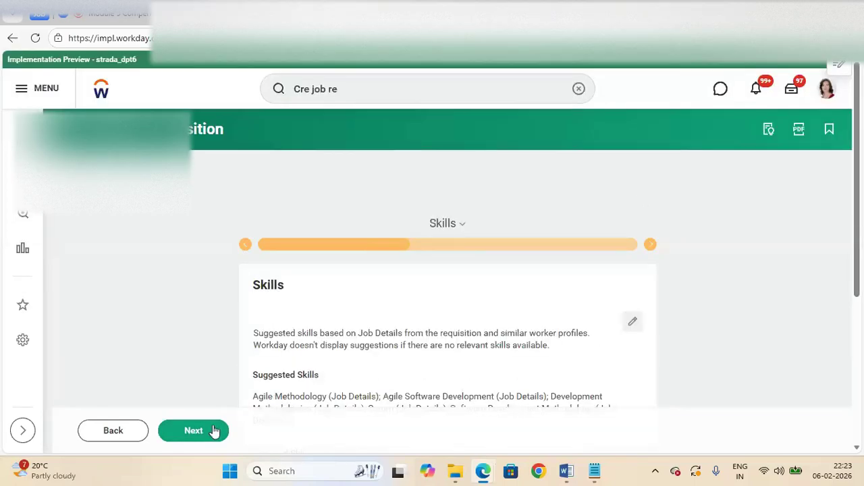
{"action": "left_click", "coordinate": [209, 432]}
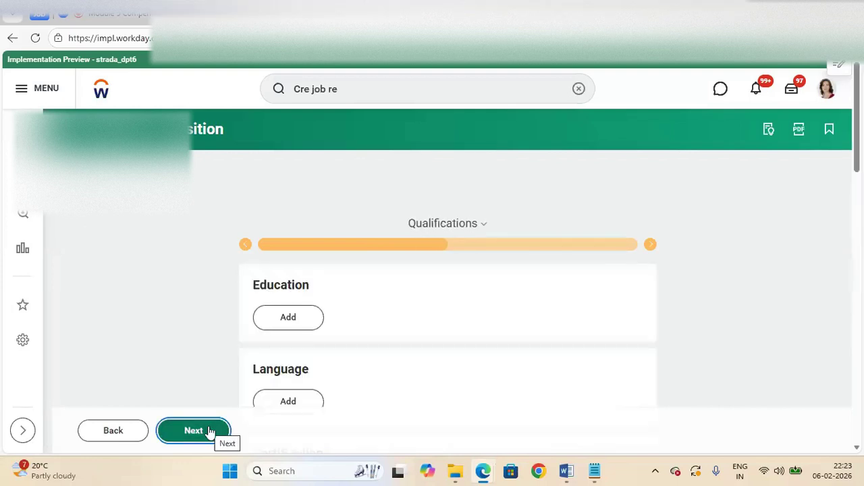
{"action": "left_click_drag", "start_coordinate": [859, 169], "coordinate": [861, 196]}
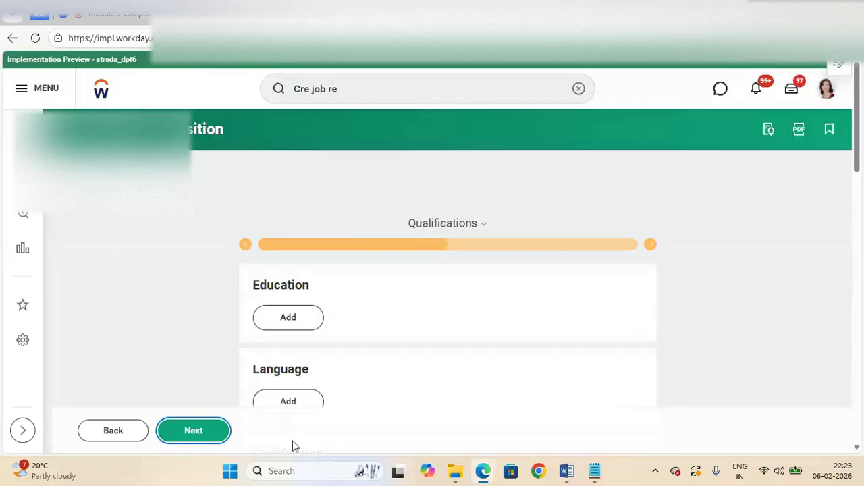
{"action": "left_click", "coordinate": [195, 433]}
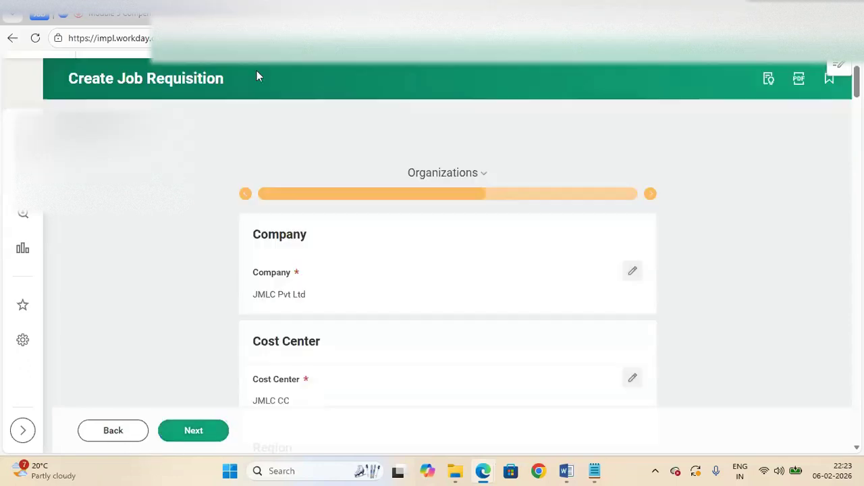
Accept the default organizations, continue past Attachments and Assign Roles without additions, and review the Compensation section
{"action": "mouse_move", "coordinate": [857, 87]}
{"action": "left_mouse_down"}
{"action": "mouse_move", "coordinate": [861, 382]}
{"action": "mouse_move", "coordinate": [863, 73]}
{"action": "left_mouse_up"}
{"action": "left_click", "coordinate": [202, 434]}
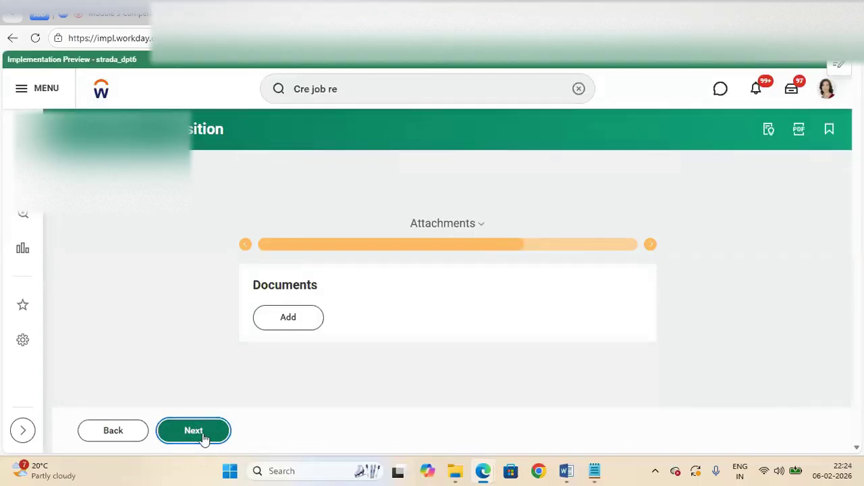
{"action": "left_click", "coordinate": [203, 434]}
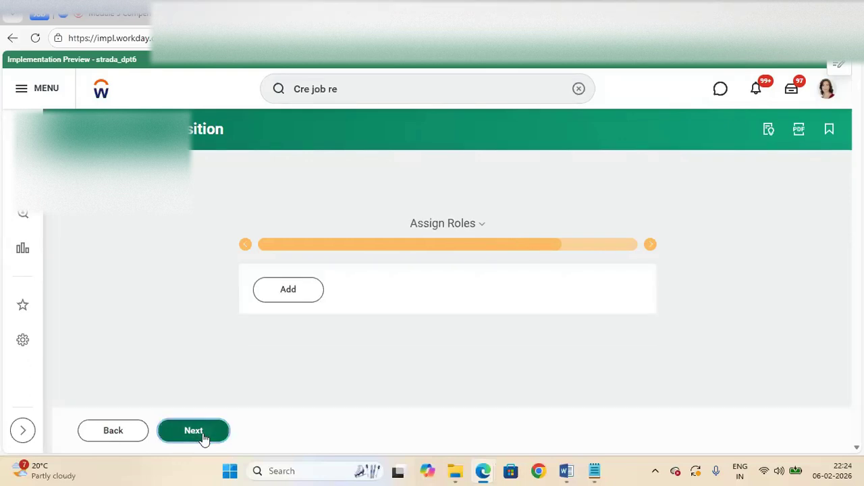
{"action": "left_click", "coordinate": [203, 434]}
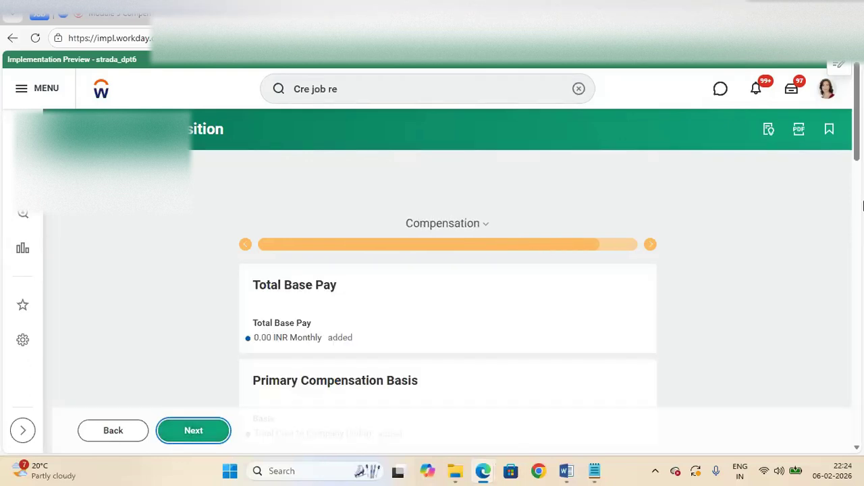
{"action": "left_click_drag", "start_coordinate": [859, 137], "coordinate": [863, 156]}
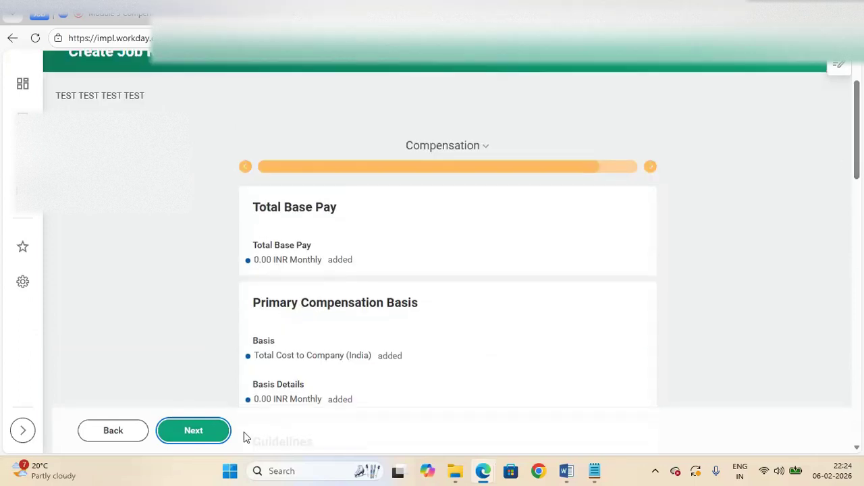
Continue from Compensation to the requisition summary and review the recruiting information and remaining sections
{"action": "left_click", "coordinate": [194, 431]}
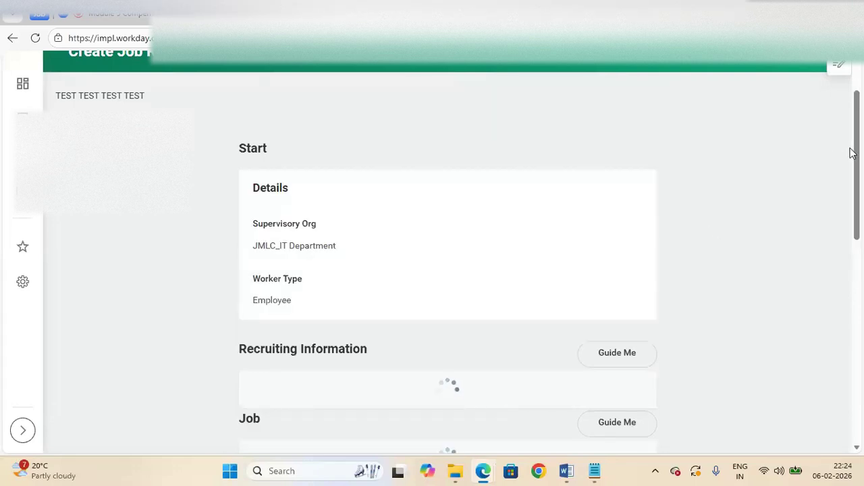
{"action": "left_click_drag", "start_coordinate": [855, 153], "coordinate": [850, 408]}
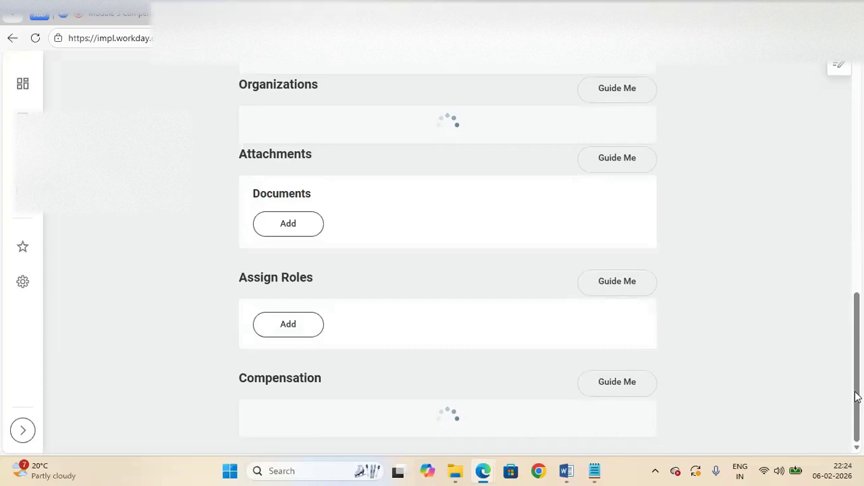
{"action": "mouse_move", "coordinate": [857, 396]}
{"action": "left_mouse_down"}
{"action": "mouse_move", "coordinate": [849, 222]}
{"action": "mouse_move", "coordinate": [844, 293]}
{"action": "mouse_move", "coordinate": [859, 390]}
{"action": "left_mouse_up"}
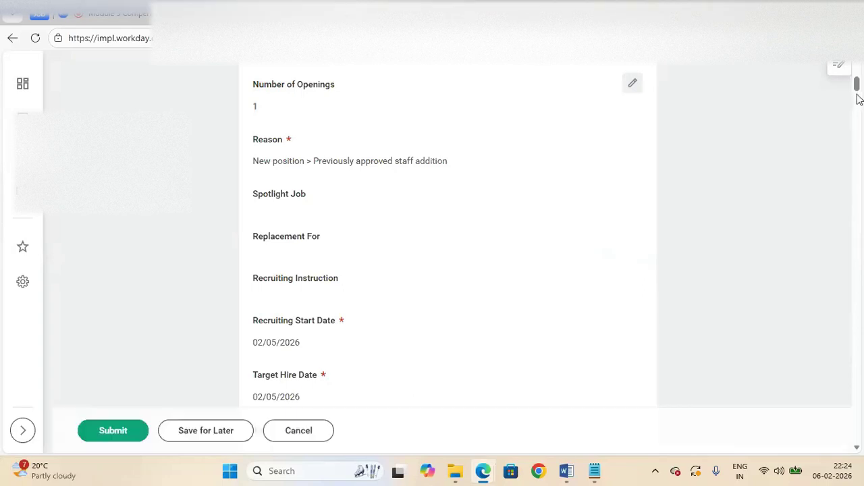
{"action": "left_click_drag", "start_coordinate": [858, 91], "coordinate": [858, 404]}
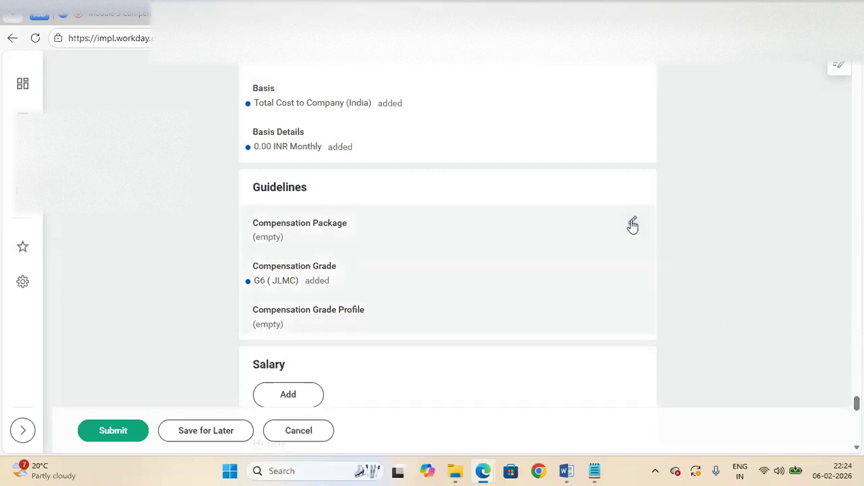
Set the Compensation Package in the Guidelines to India IT SE_JLMC, copied from the text notes, and save the section
{"action": "left_click", "coordinate": [634, 223]}
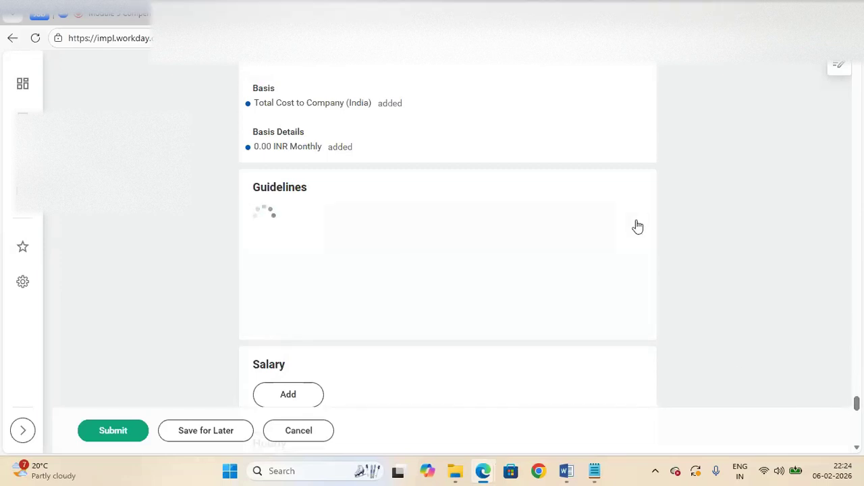
{"action": "mouse_move", "coordinate": [595, 473]}
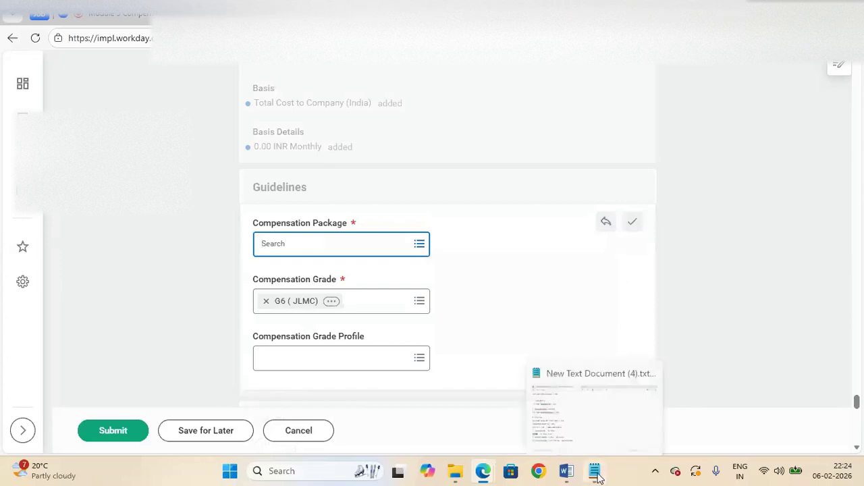
{"action": "left_click", "coordinate": [560, 386]}
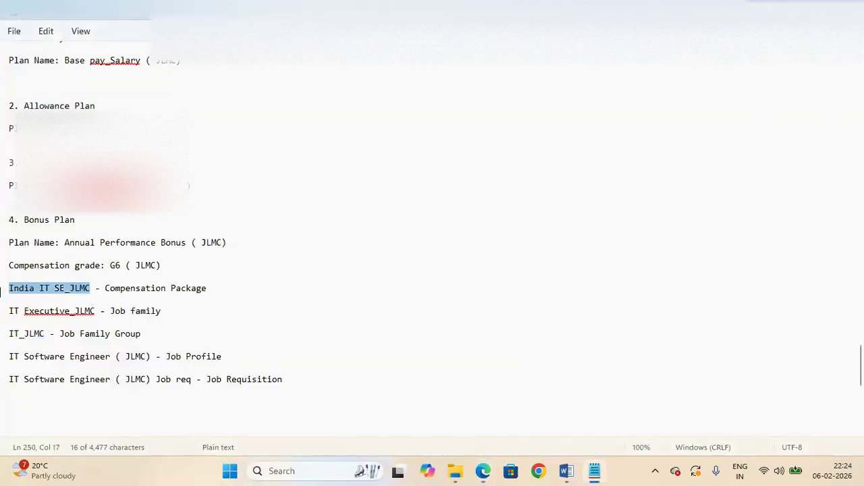
{"action": "key", "text": "ctrl+c"}
{"action": "key", "text": "alt+Tab"}
{"action": "left_click", "coordinate": [286, 245]}
{"action": "key", "text": "ctrl+v"}
{"action": "key", "text": "Return"}
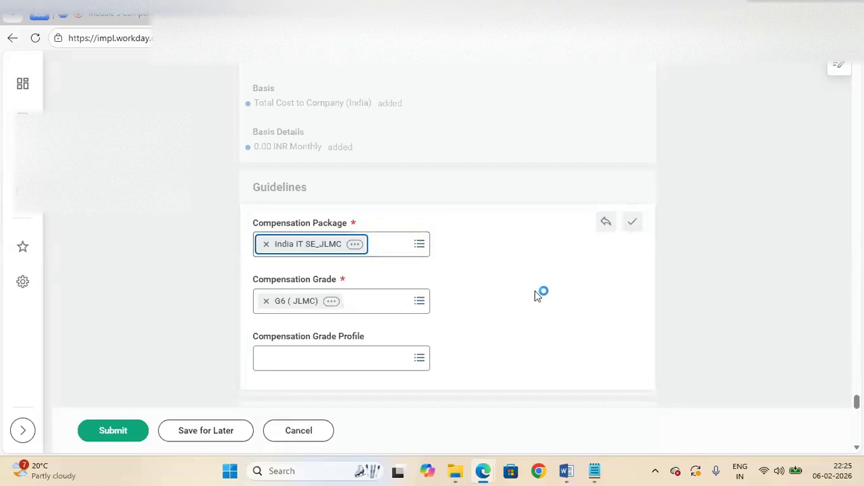
{"action": "left_click", "coordinate": [635, 221]}
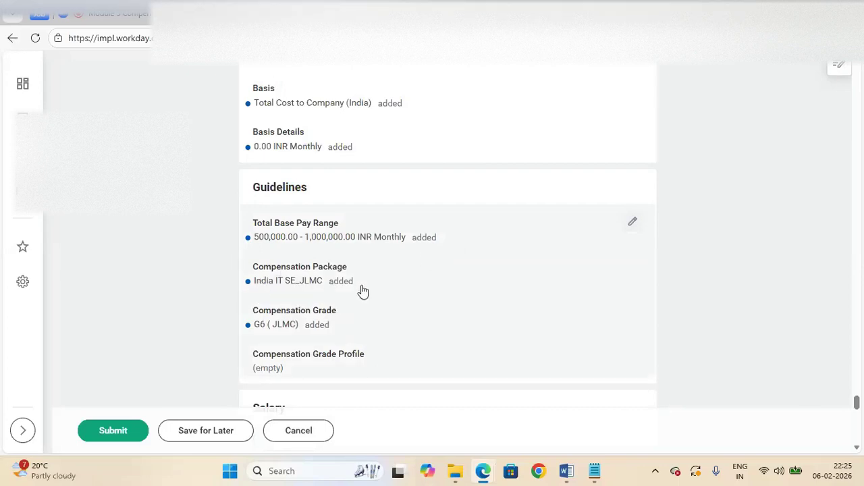
Enter the comment "job req config" on the job requisition and submit it
{"action": "left_click_drag", "start_coordinate": [857, 405], "coordinate": [858, 443]}
{"action": "left_click", "coordinate": [288, 353]}
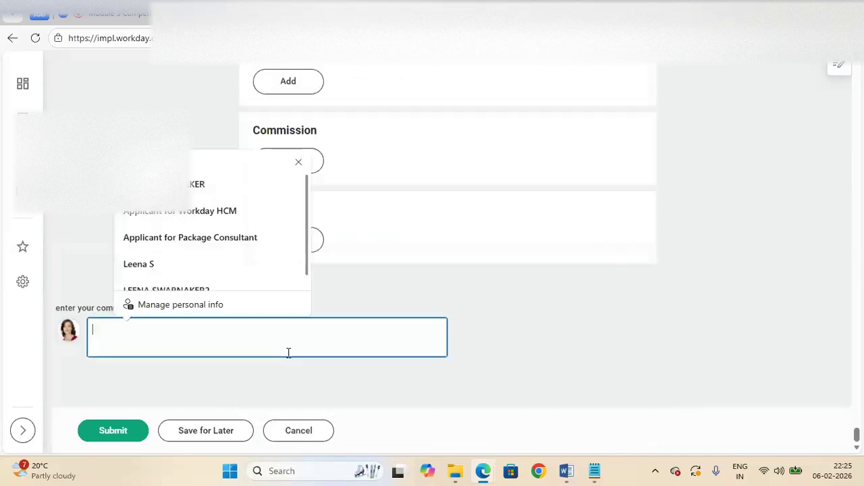
{"action": "type", "text": "job req conf"}
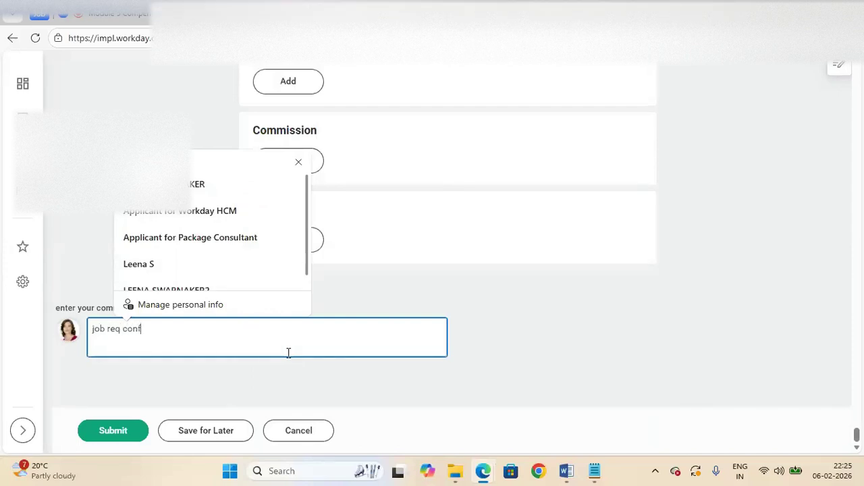
{"action": "type", "text": "ig"}
{"action": "left_click", "coordinate": [110, 430]}
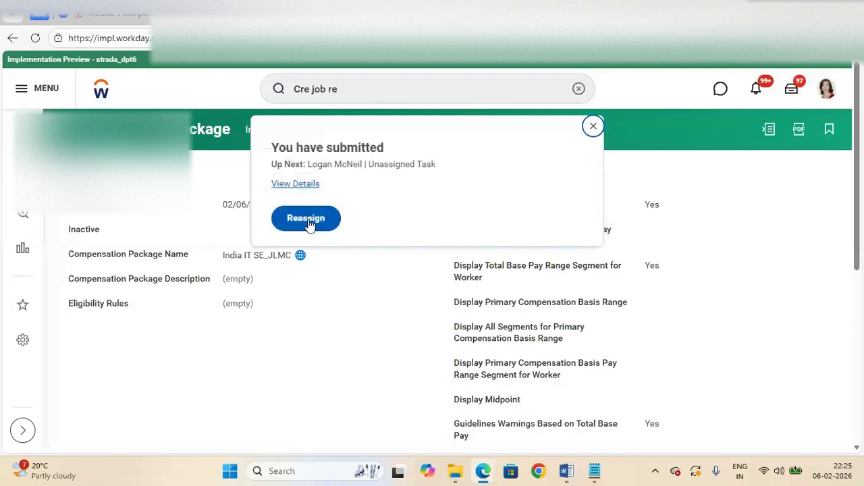
Reassign the unassigned Requisition Compensation Change task to the worker named as up next and finish the reassignment
{"action": "left_click", "coordinate": [307, 218]}
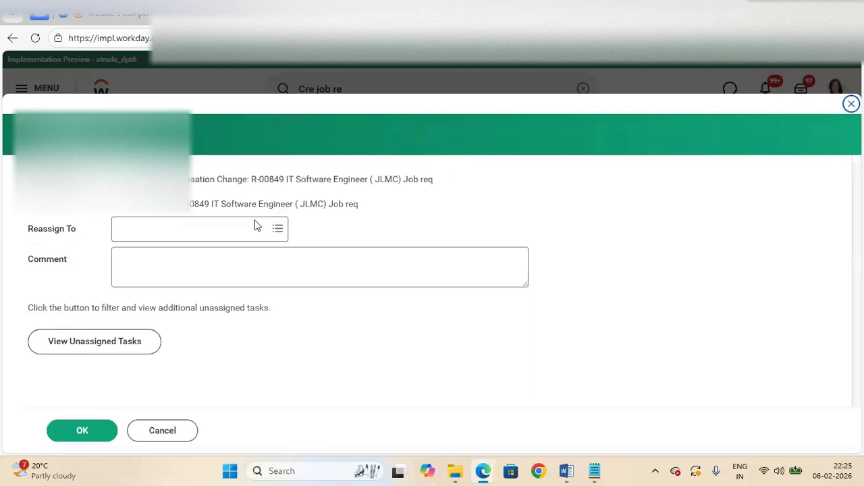
{"action": "left_click", "coordinate": [185, 224]}
{"action": "type", "text": "logan"}
{"action": "key", "text": "Return"}
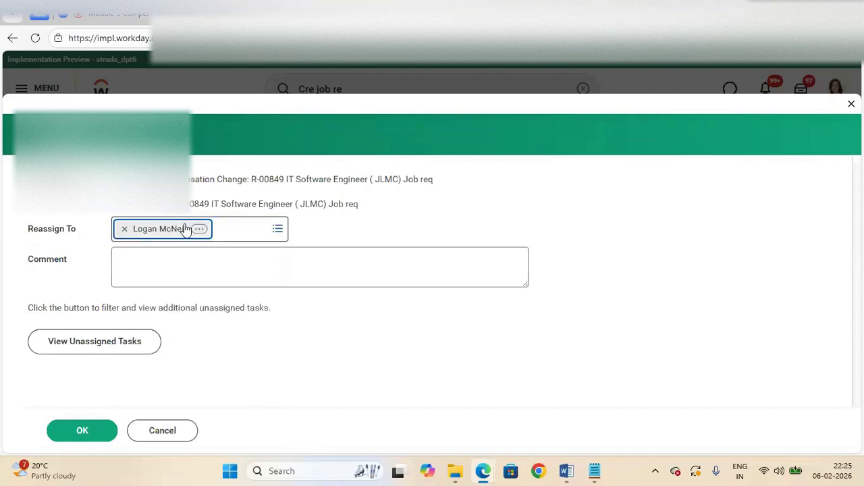
{"action": "left_click", "coordinate": [96, 434]}
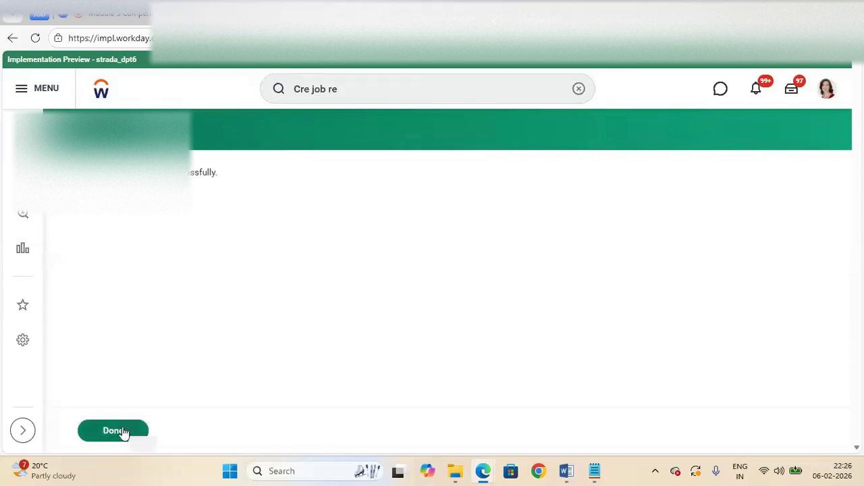
{"action": "left_click", "coordinate": [123, 430]}
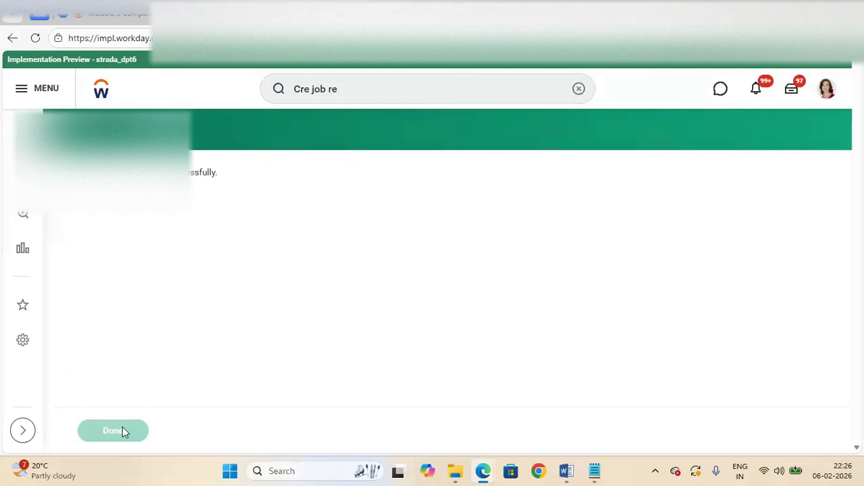
Open the Requisition Compensation Change task for the IT Software Engineer ( JLMC) Job req in My Tasks and approve it
{"action": "left_click", "coordinate": [793, 90]}
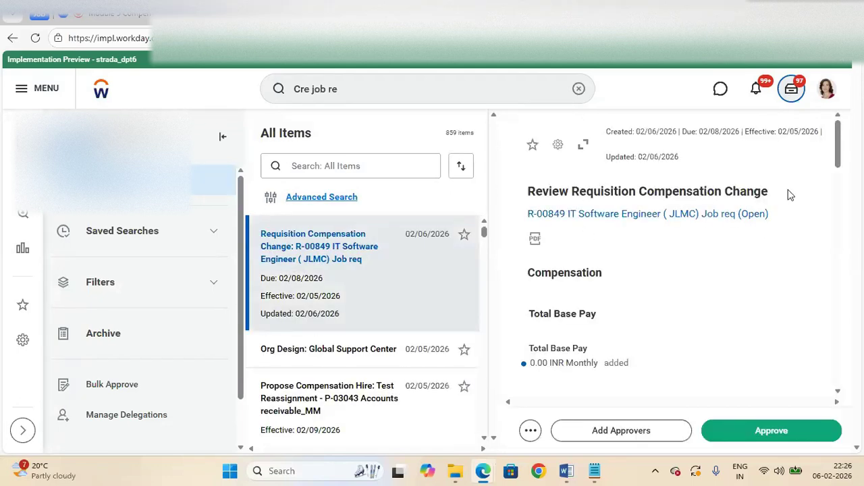
{"action": "left_click_drag", "start_coordinate": [836, 154], "coordinate": [837, 90]}
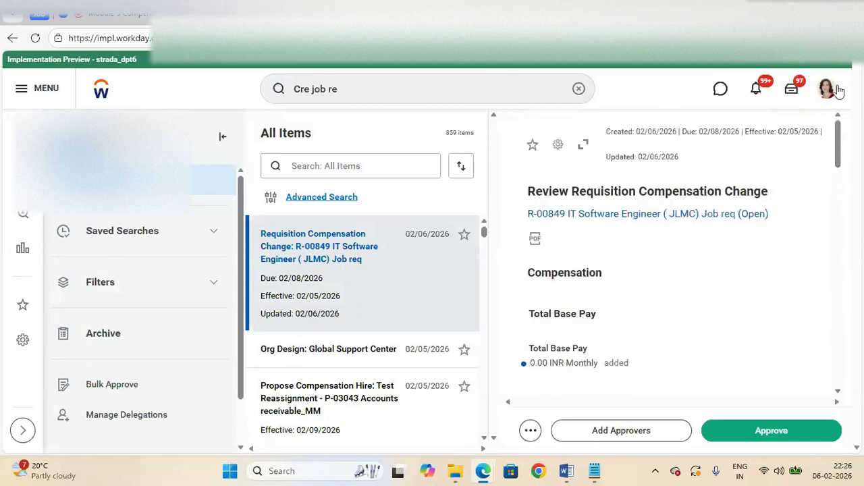
{"action": "left_click", "coordinate": [760, 436]}
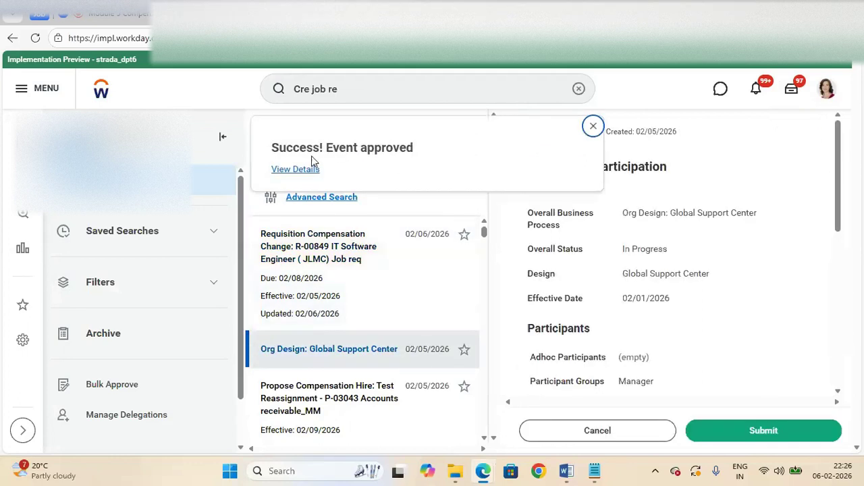
{"action": "left_click", "coordinate": [592, 127]}
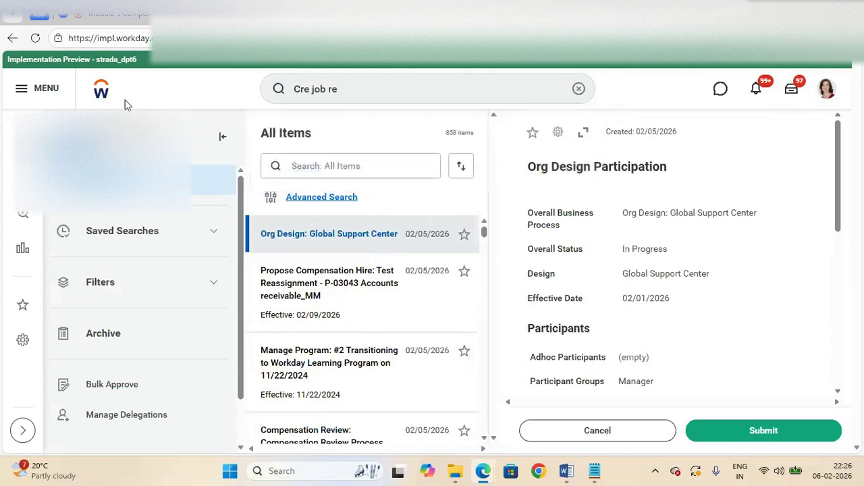
Return to the home page, search for "JLMC IT" and open the JMLC_IT Department supervisory organization
{"action": "left_click", "coordinate": [100, 94]}
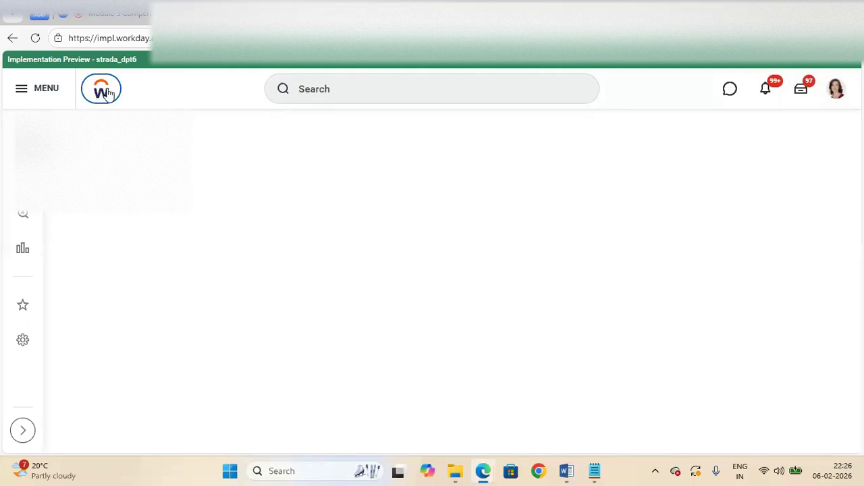
{"action": "left_click", "coordinate": [370, 93]}
{"action": "type", "text": "JLMC "}
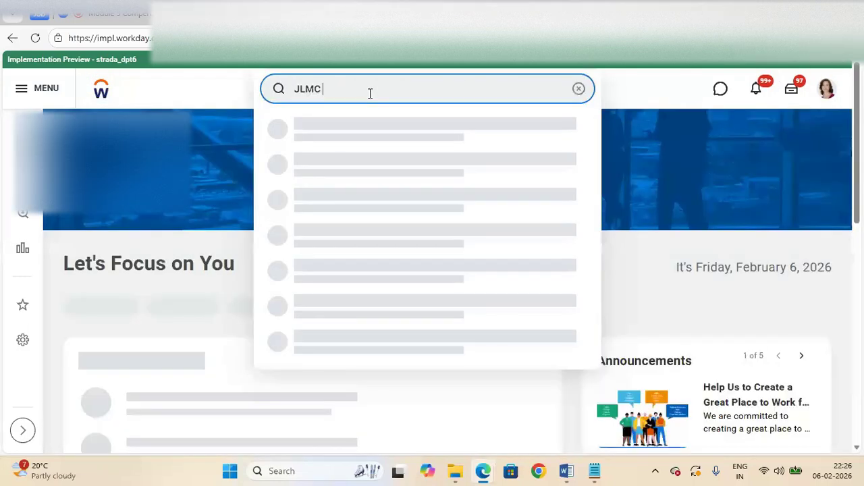
{"action": "type", "text": "IT"}
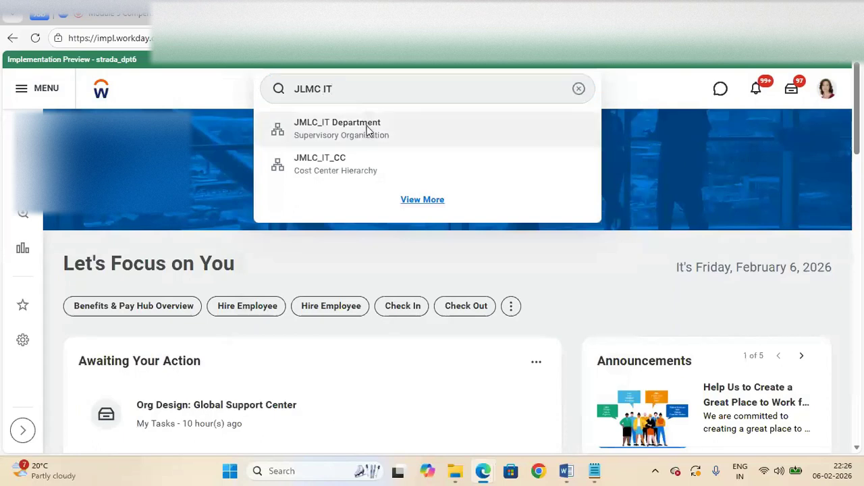
{"action": "left_click", "coordinate": [367, 127]}
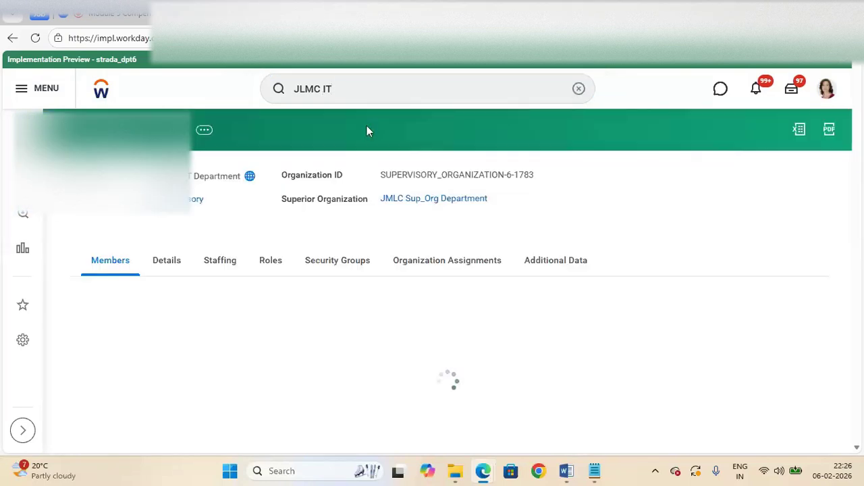
Review the positions with an open job requisition in the department's Staffing details
{"action": "left_click", "coordinate": [213, 265]}
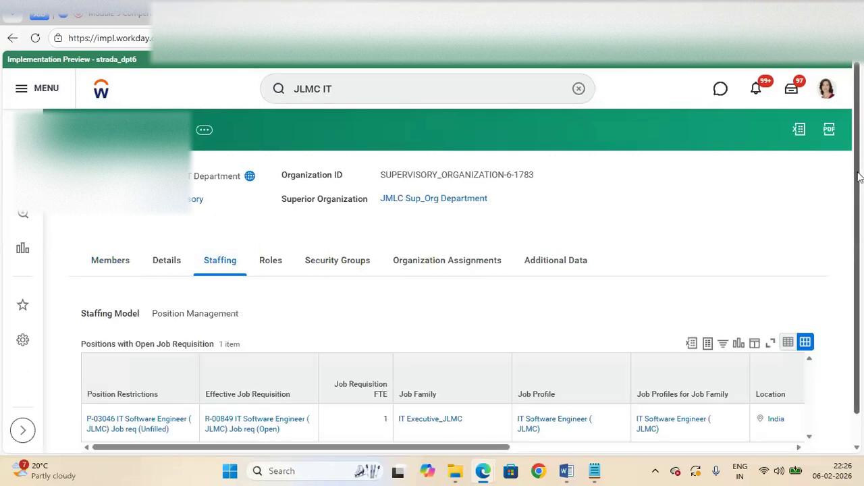
{"action": "scroll", "coordinate": [254, 307], "scroll_direction": "down", "scroll_amount": 1}
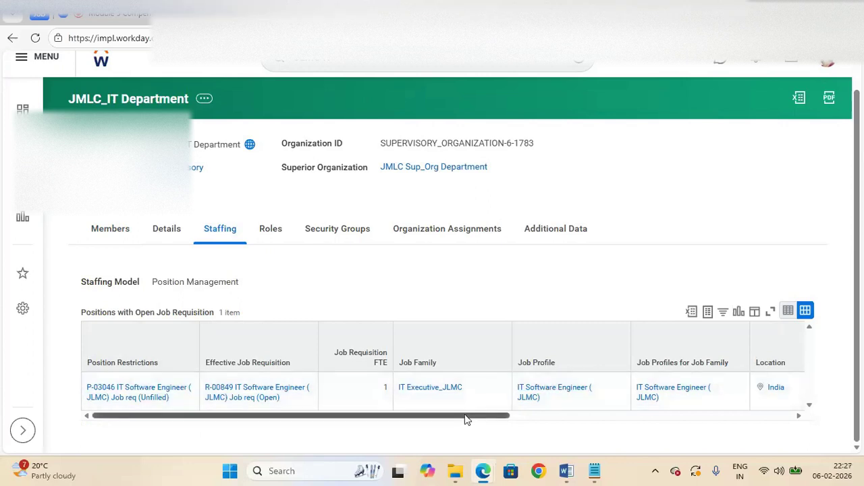
{"action": "left_click_drag", "start_coordinate": [465, 419], "coordinate": [337, 439]}
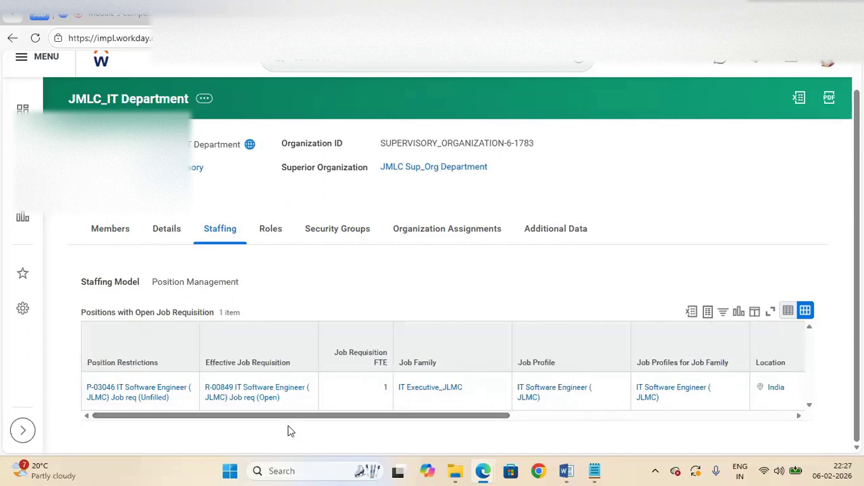